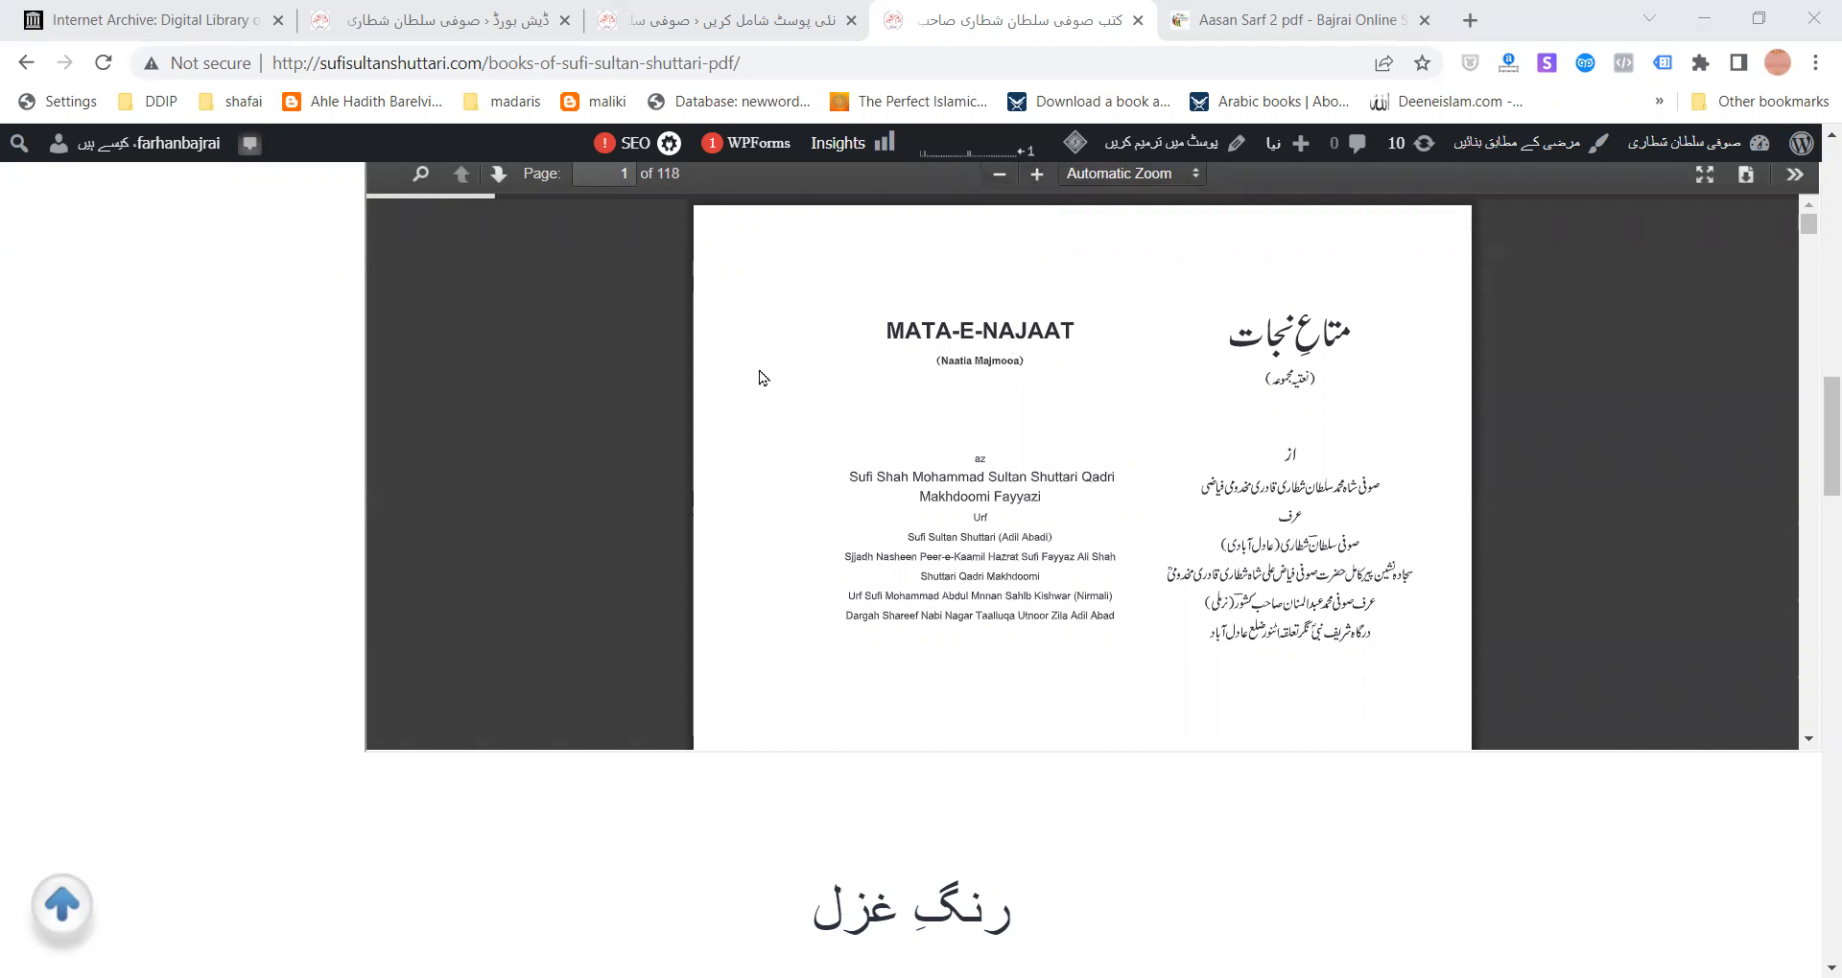
- Browse the embedded PDF book's pages, then return to the blank new-post editor
scroll(1317, 509, down, 20)
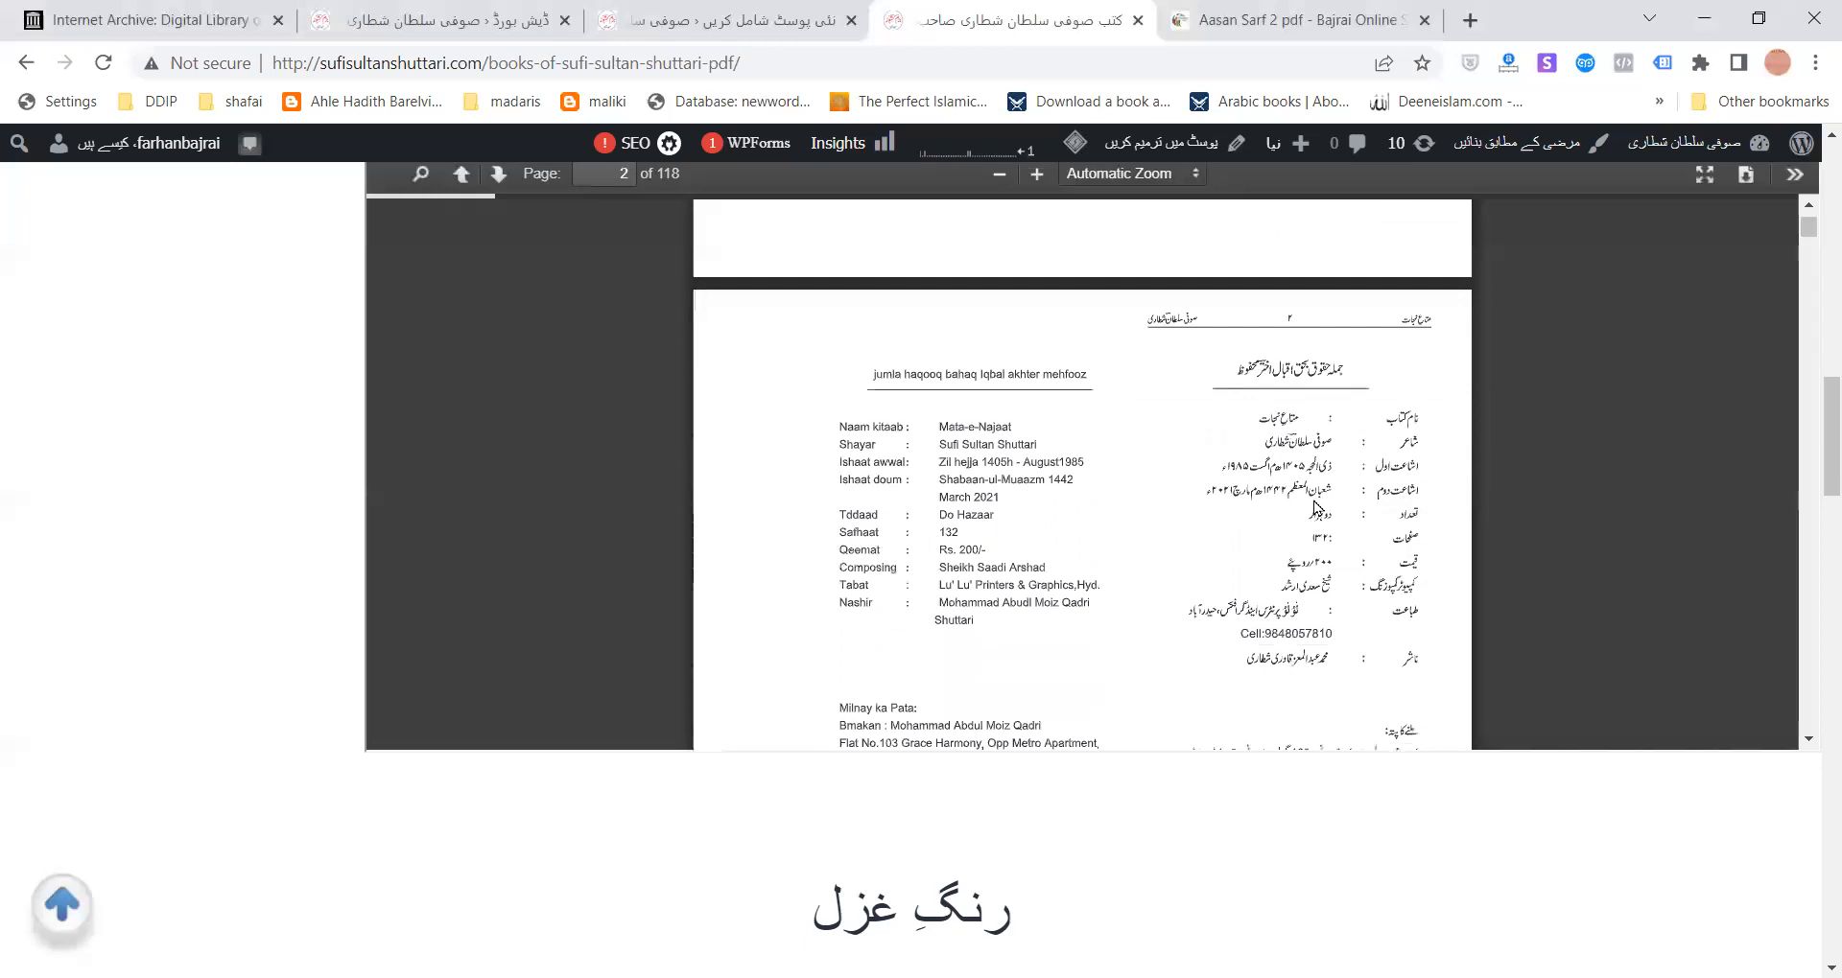
scroll(1317, 508, down, 18)
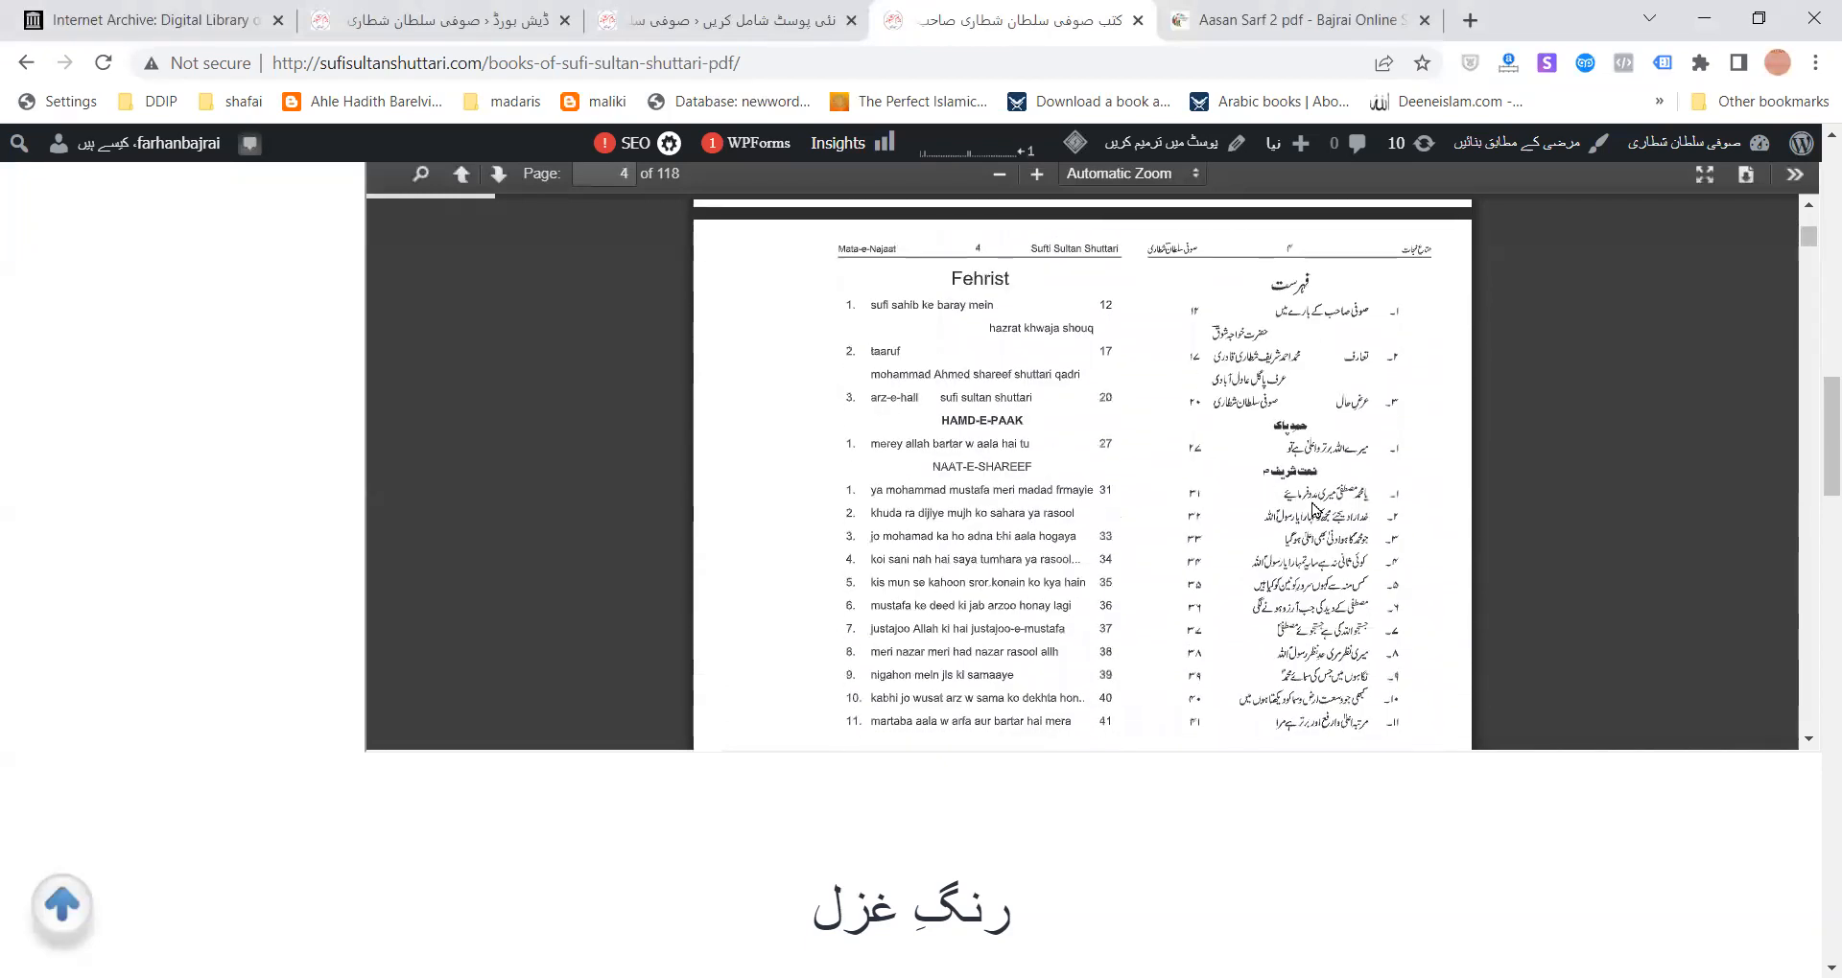
scroll(1314, 509, down, 15)
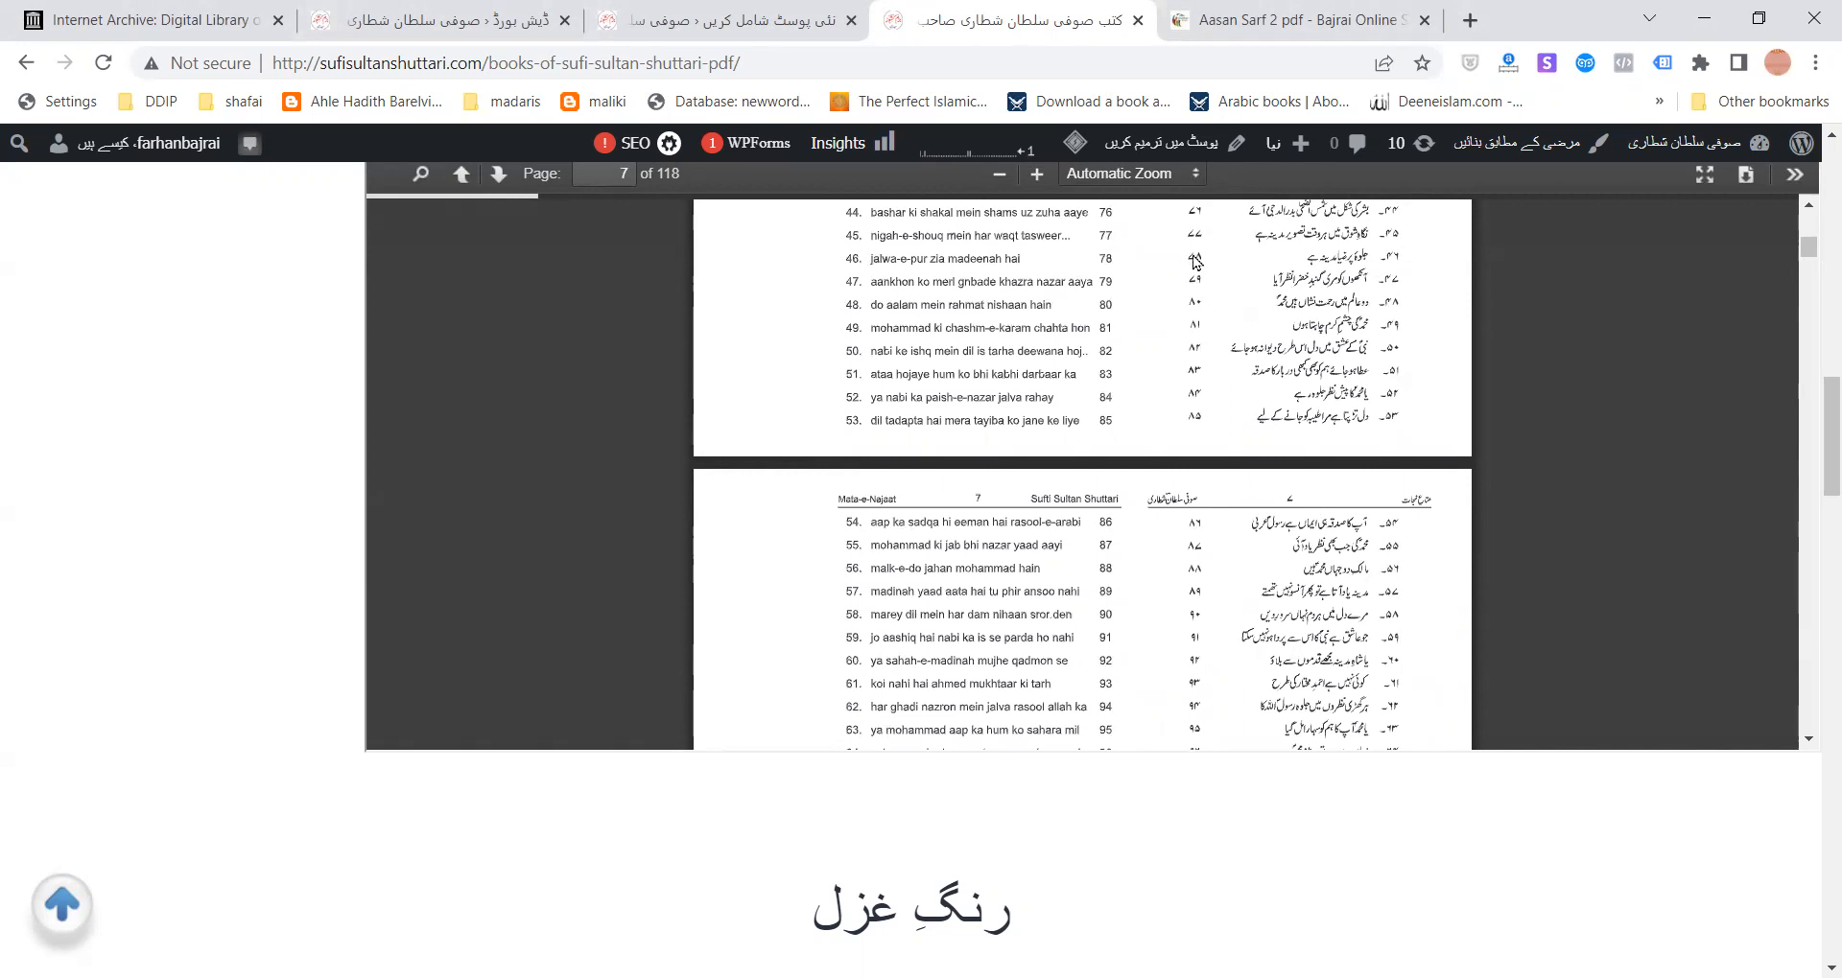
scroll(1099, 467, up, 5)
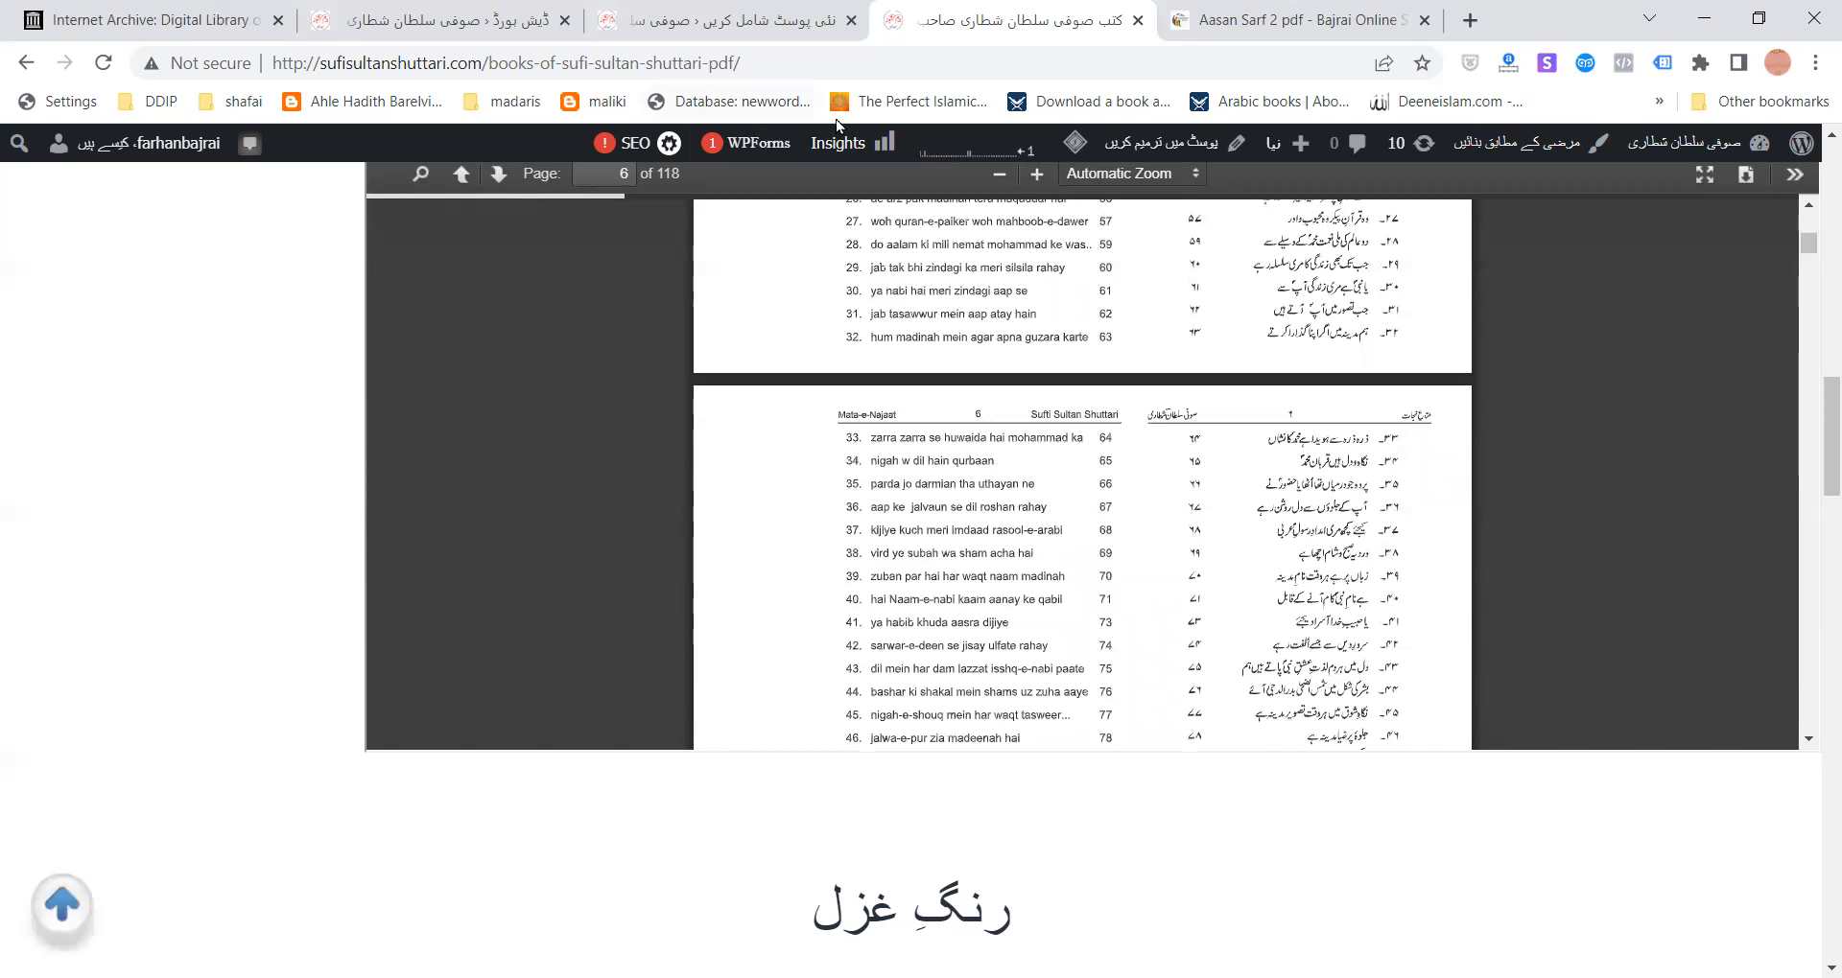
click(835, 21)
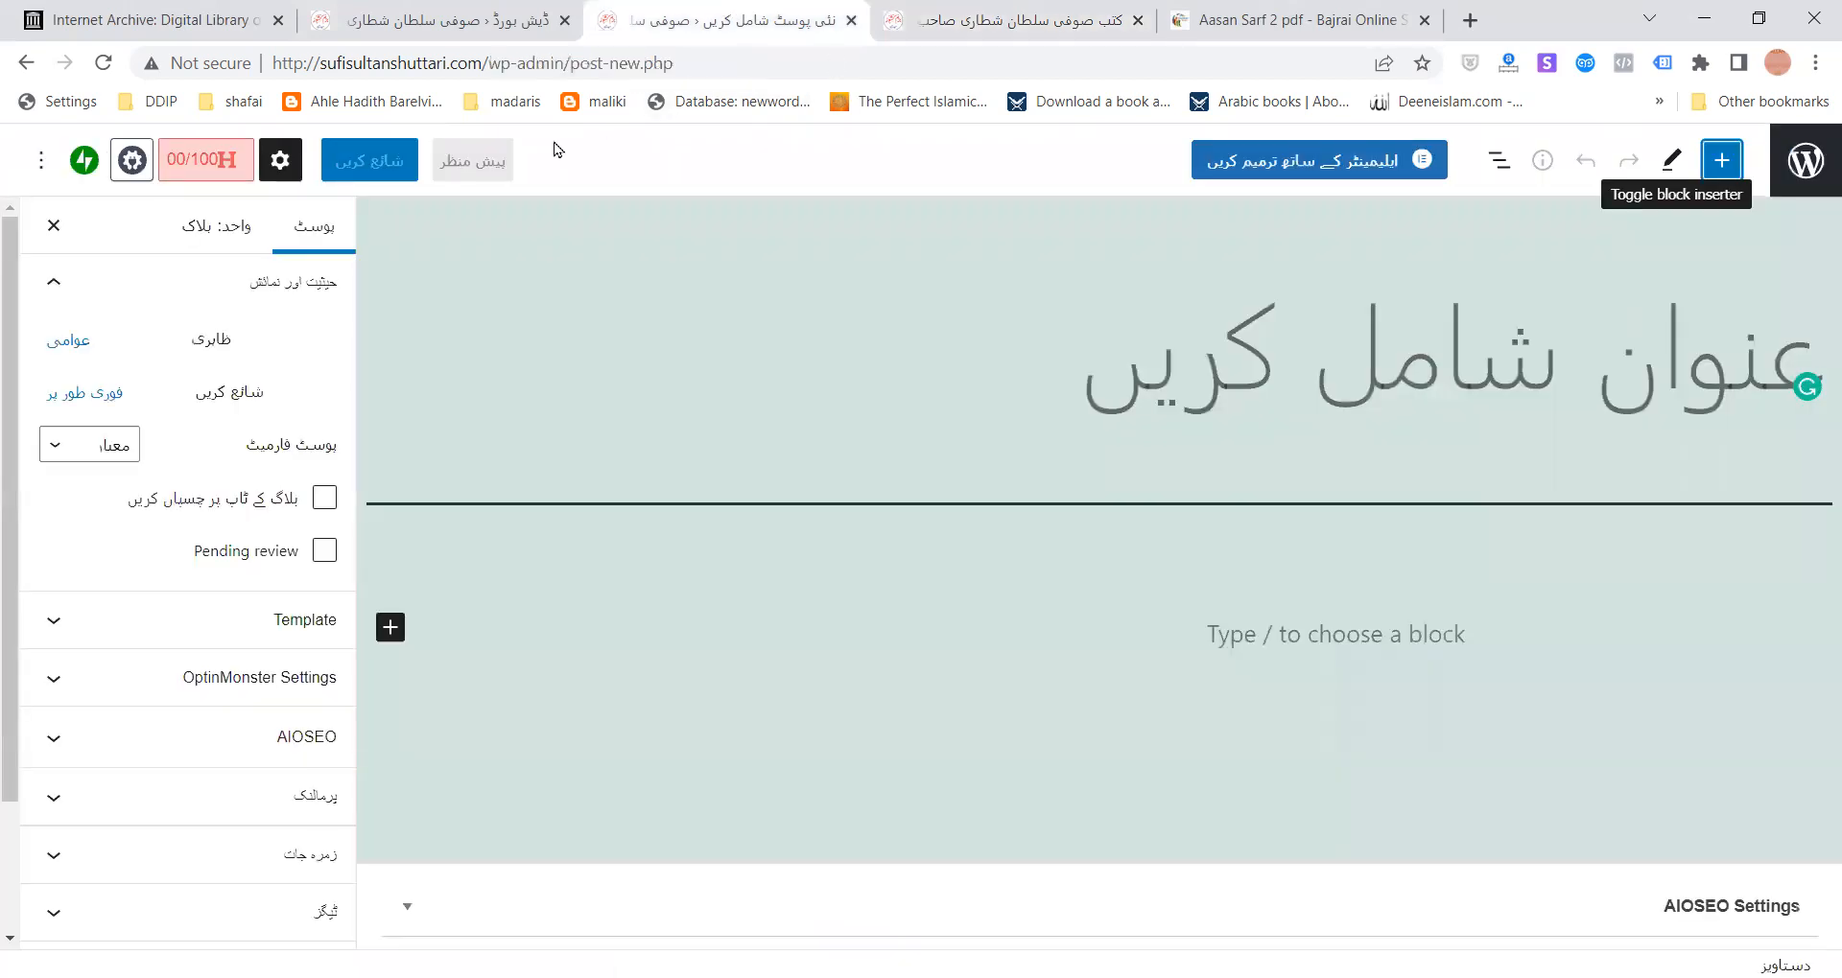
- Go to the WordPress dashboard and open Plugins > Add New
click(483, 18)
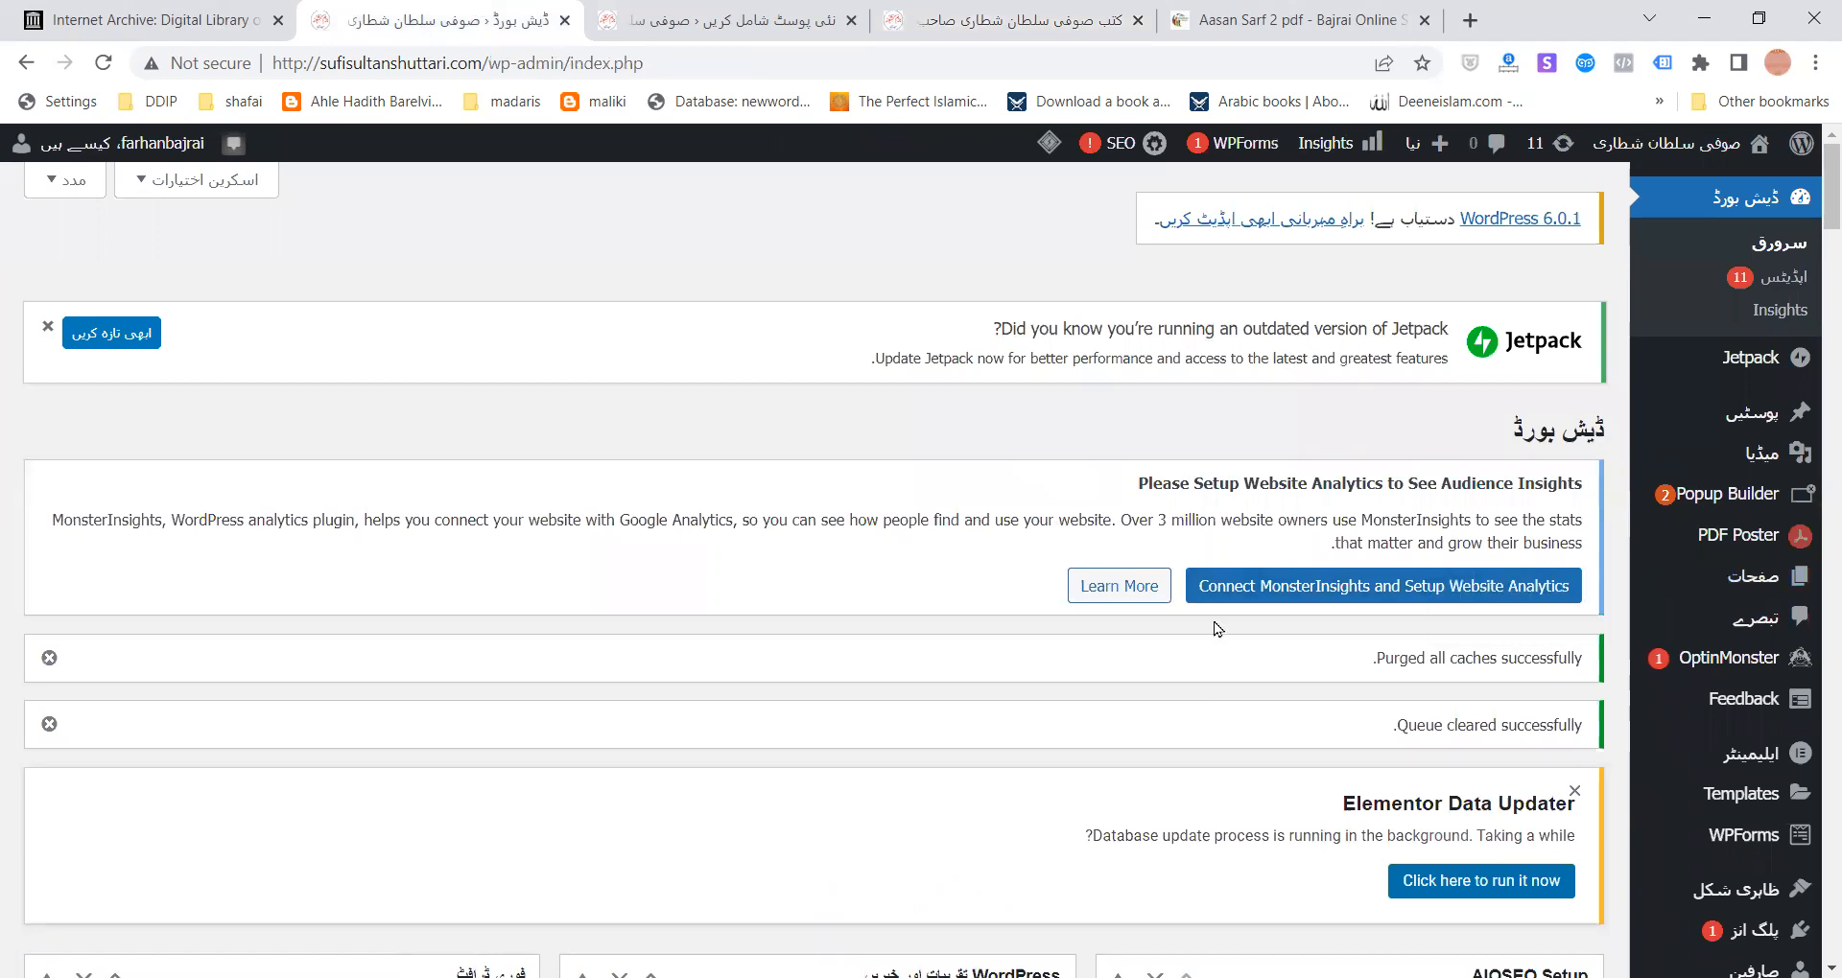
scroll(1314, 665, down, 2)
scroll(1314, 665, down, 2)
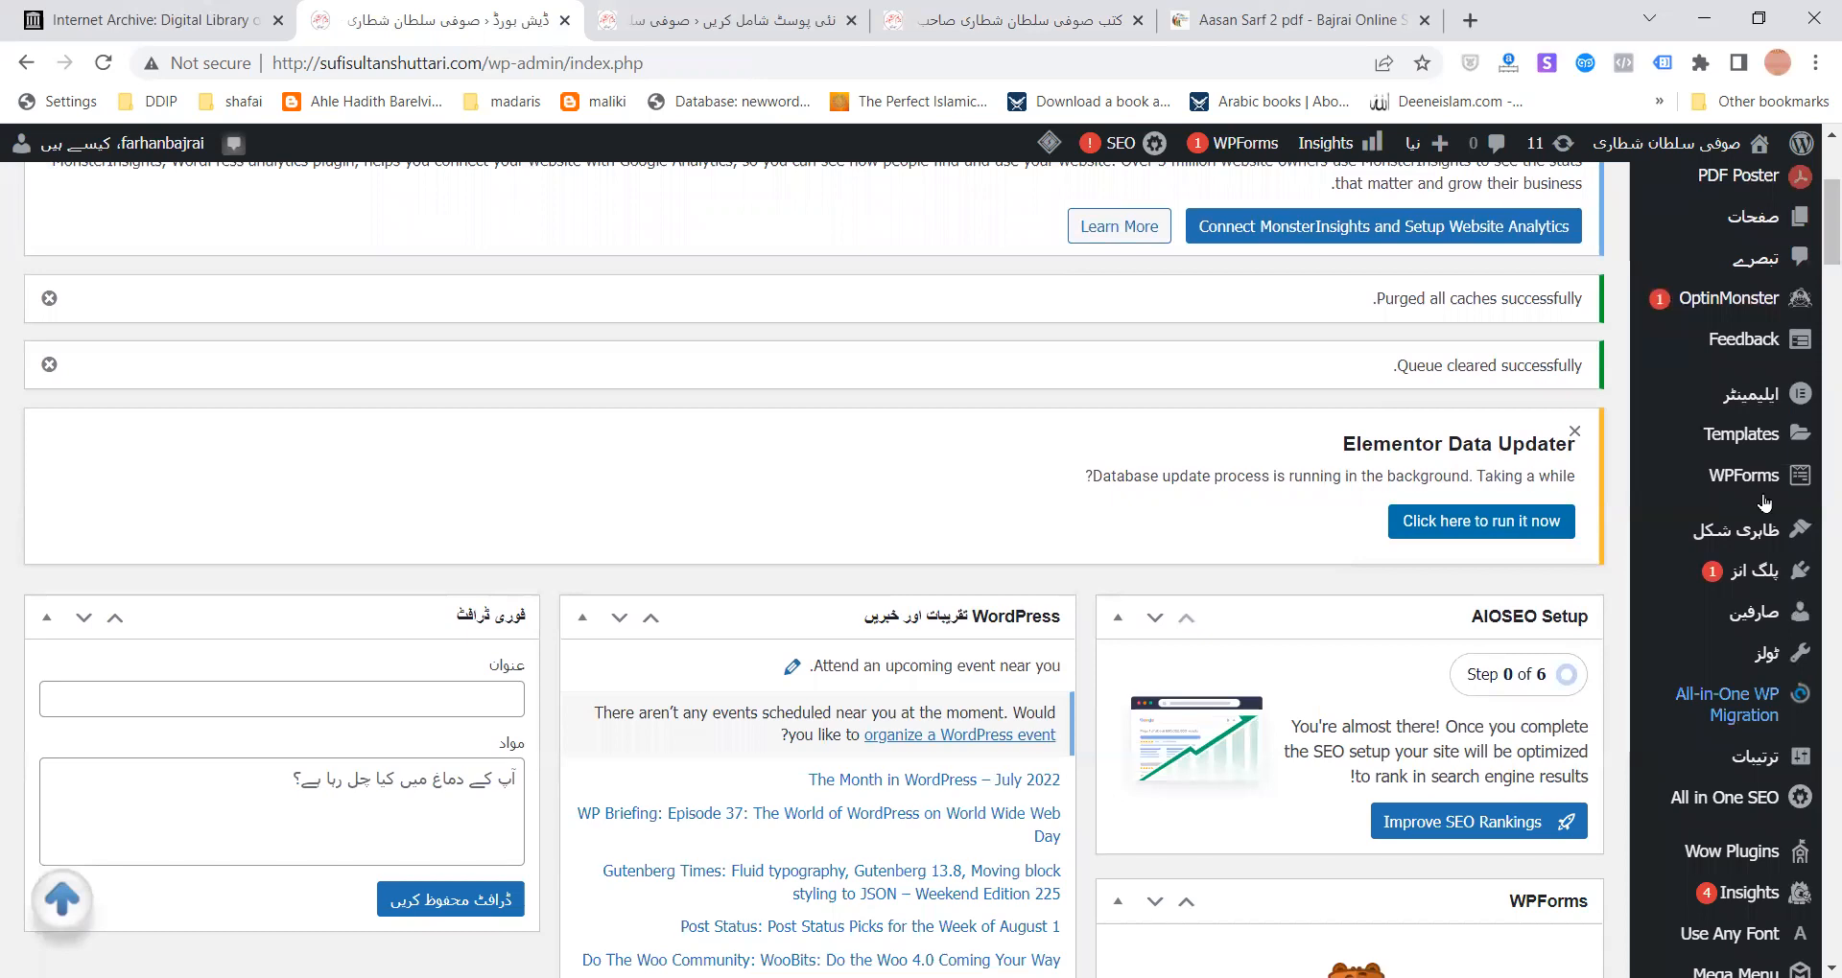
scroll(1751, 467, down, 1)
mouse_move(1750, 467)
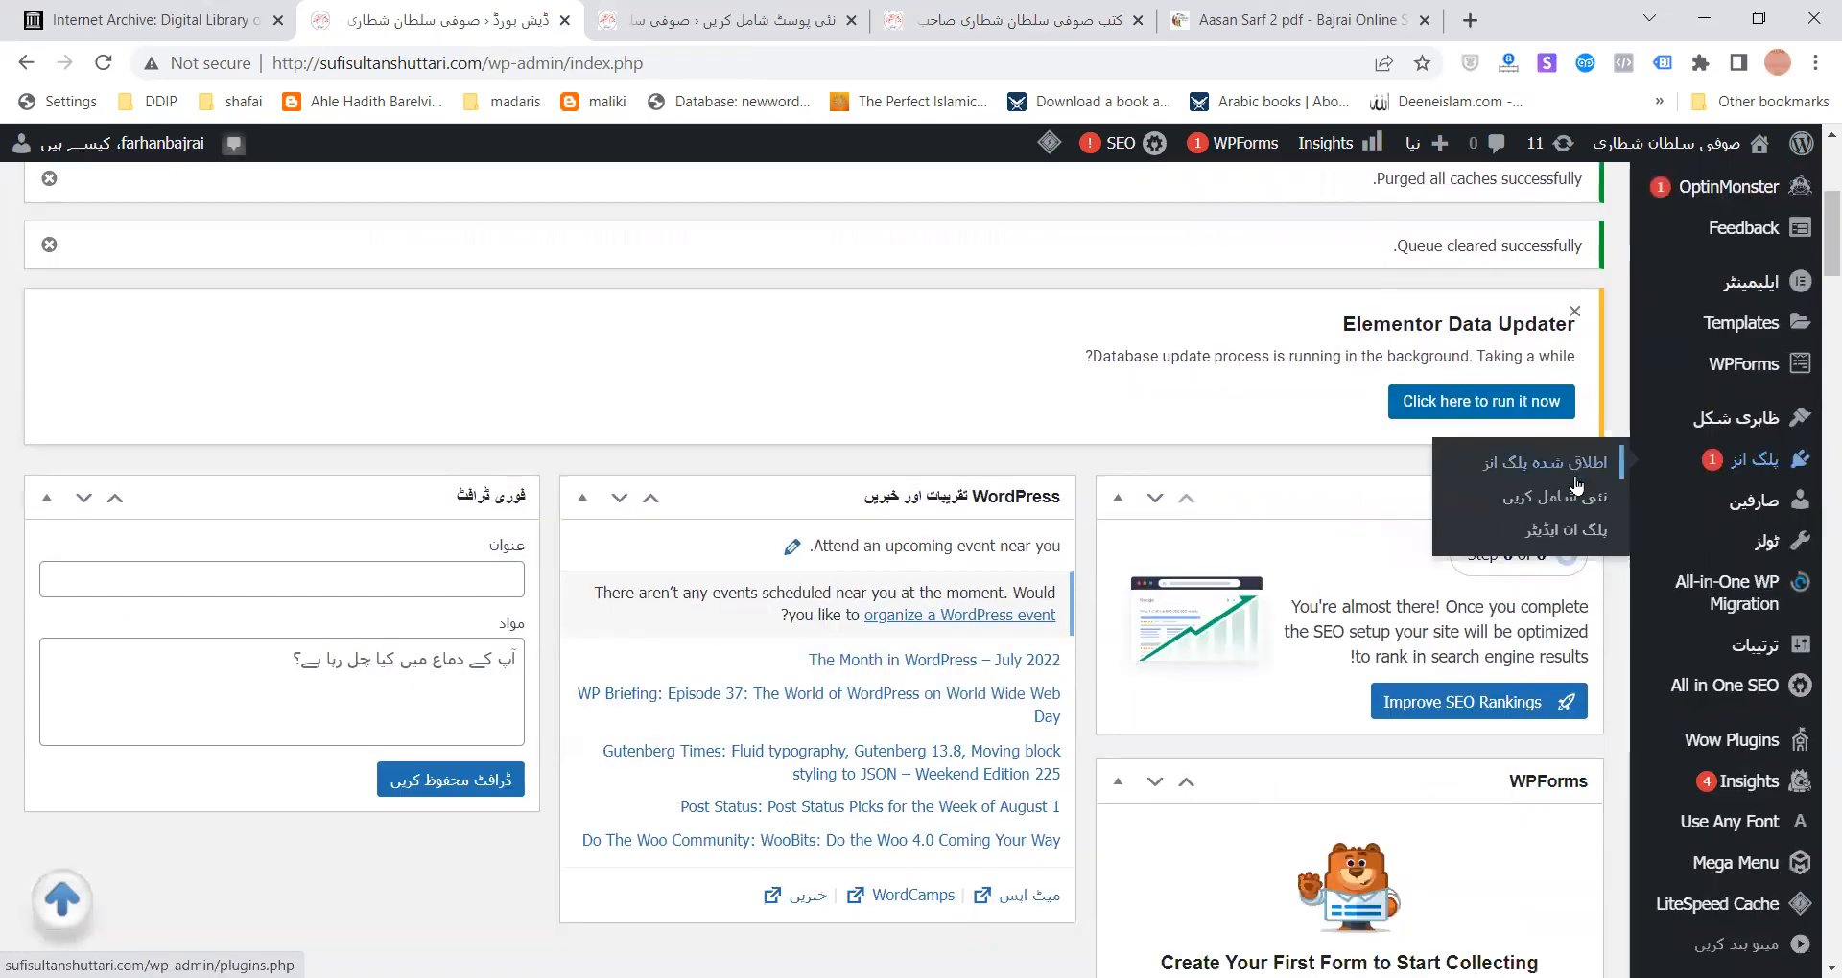
click(1570, 497)
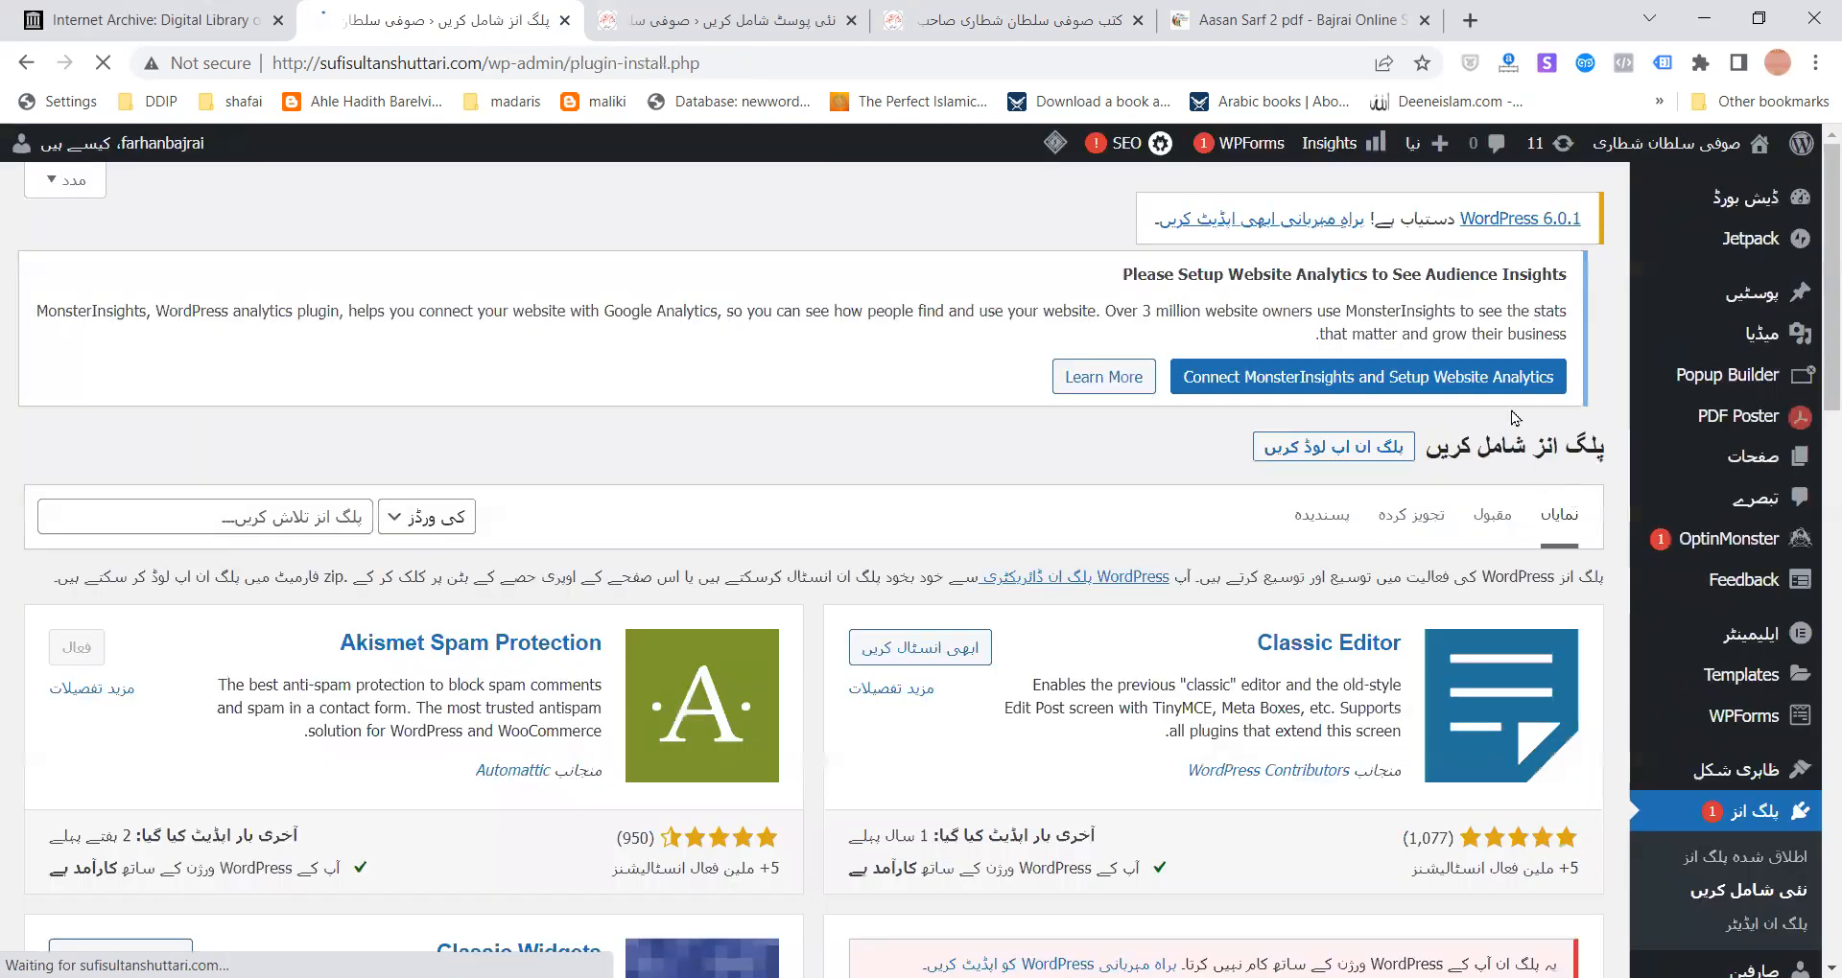
- Search the plugin directory for 'pdf' and scroll down through the 1,036 results
click(239, 525)
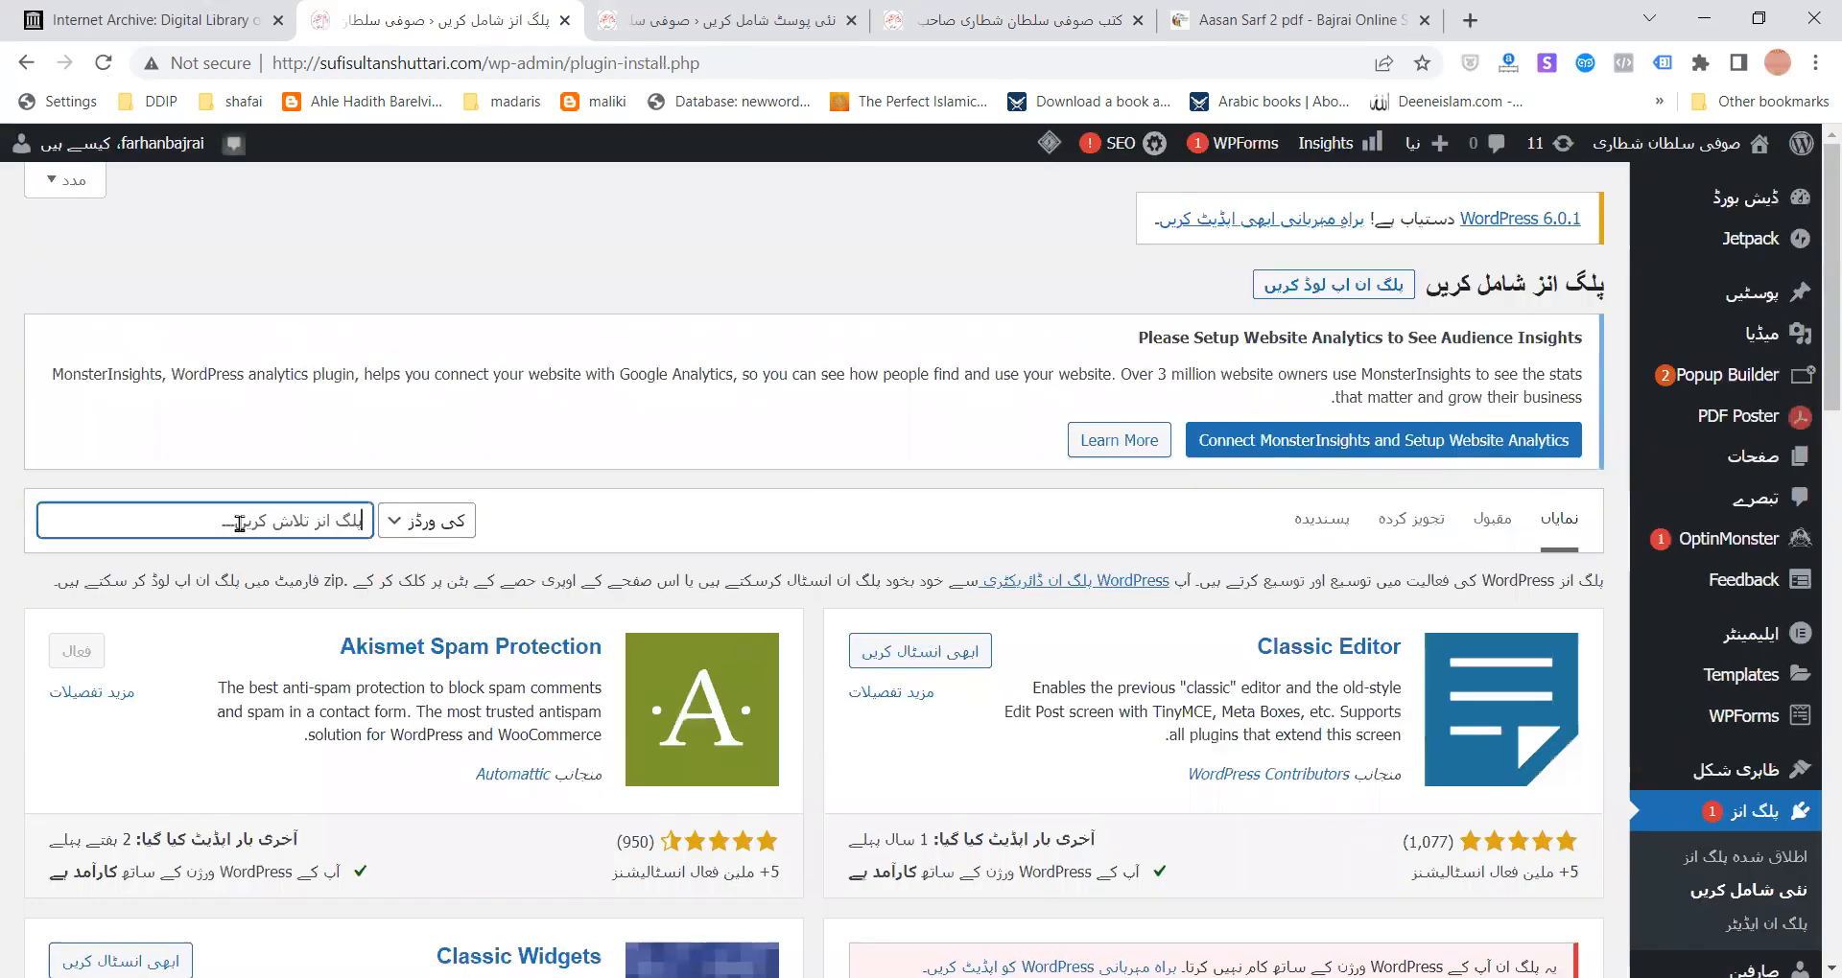
text(pdf)
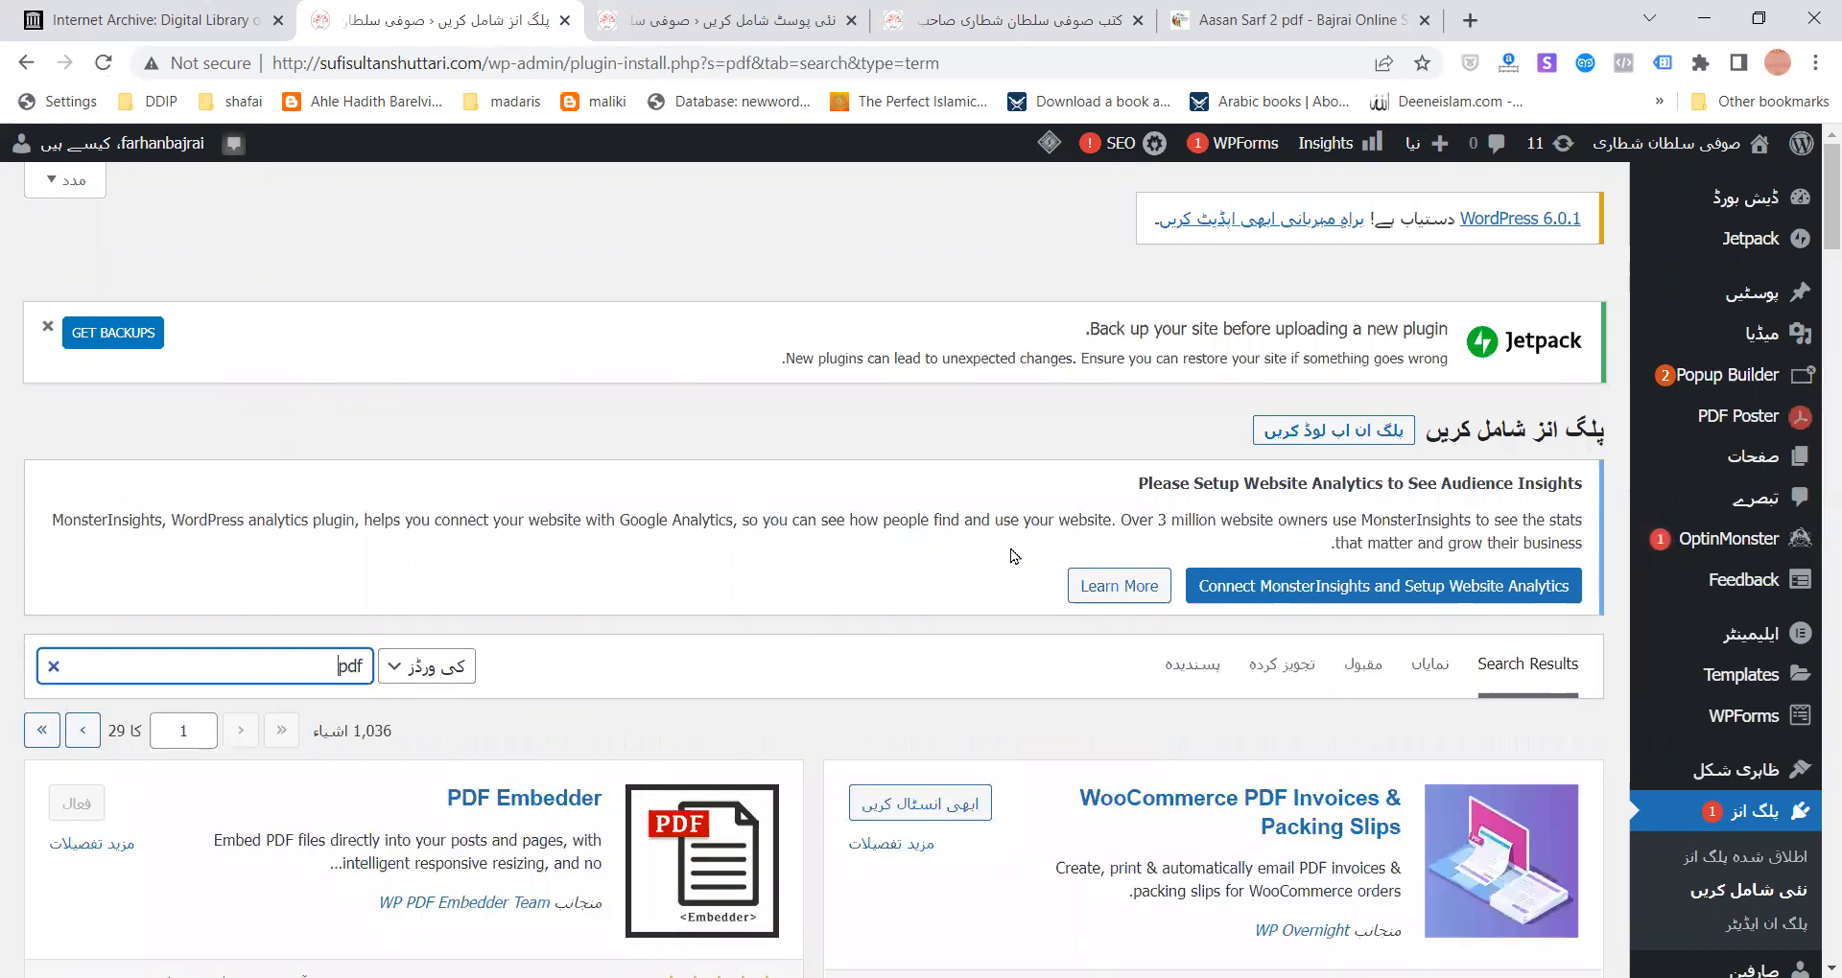
scroll(959, 514, down, 3)
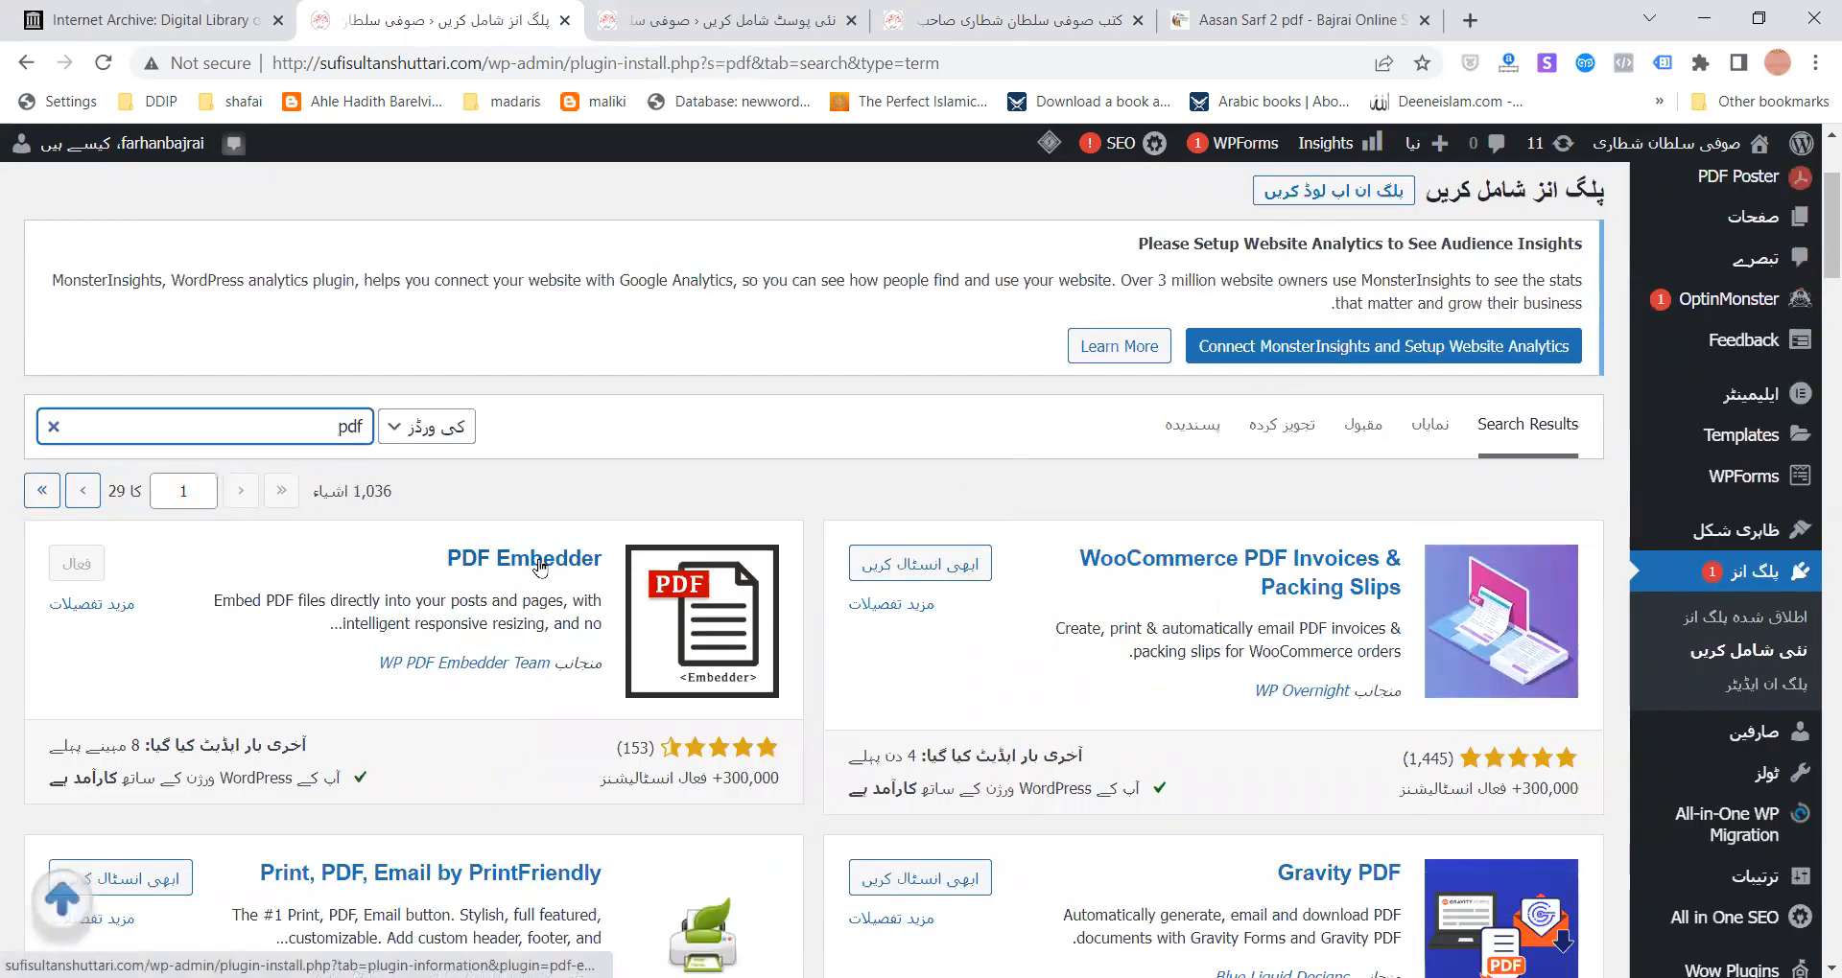
scroll(540, 566, down, 2)
scroll(542, 567, down, 5)
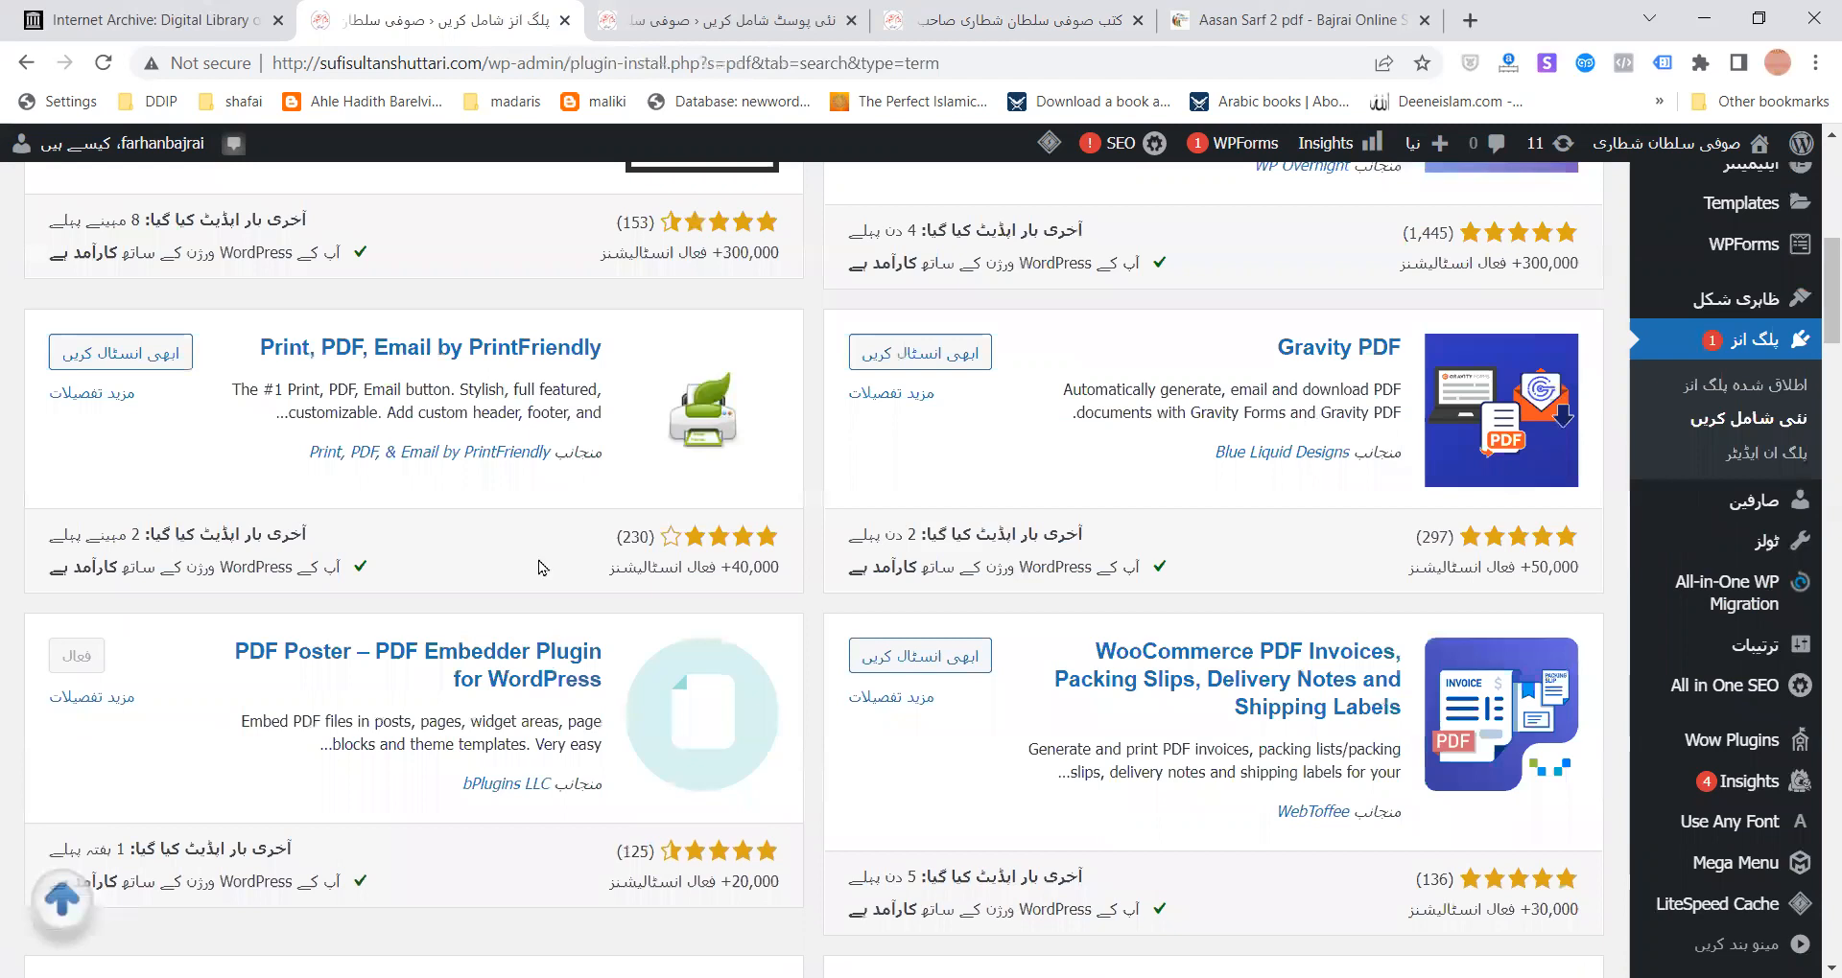
scroll(542, 567, down, 1)
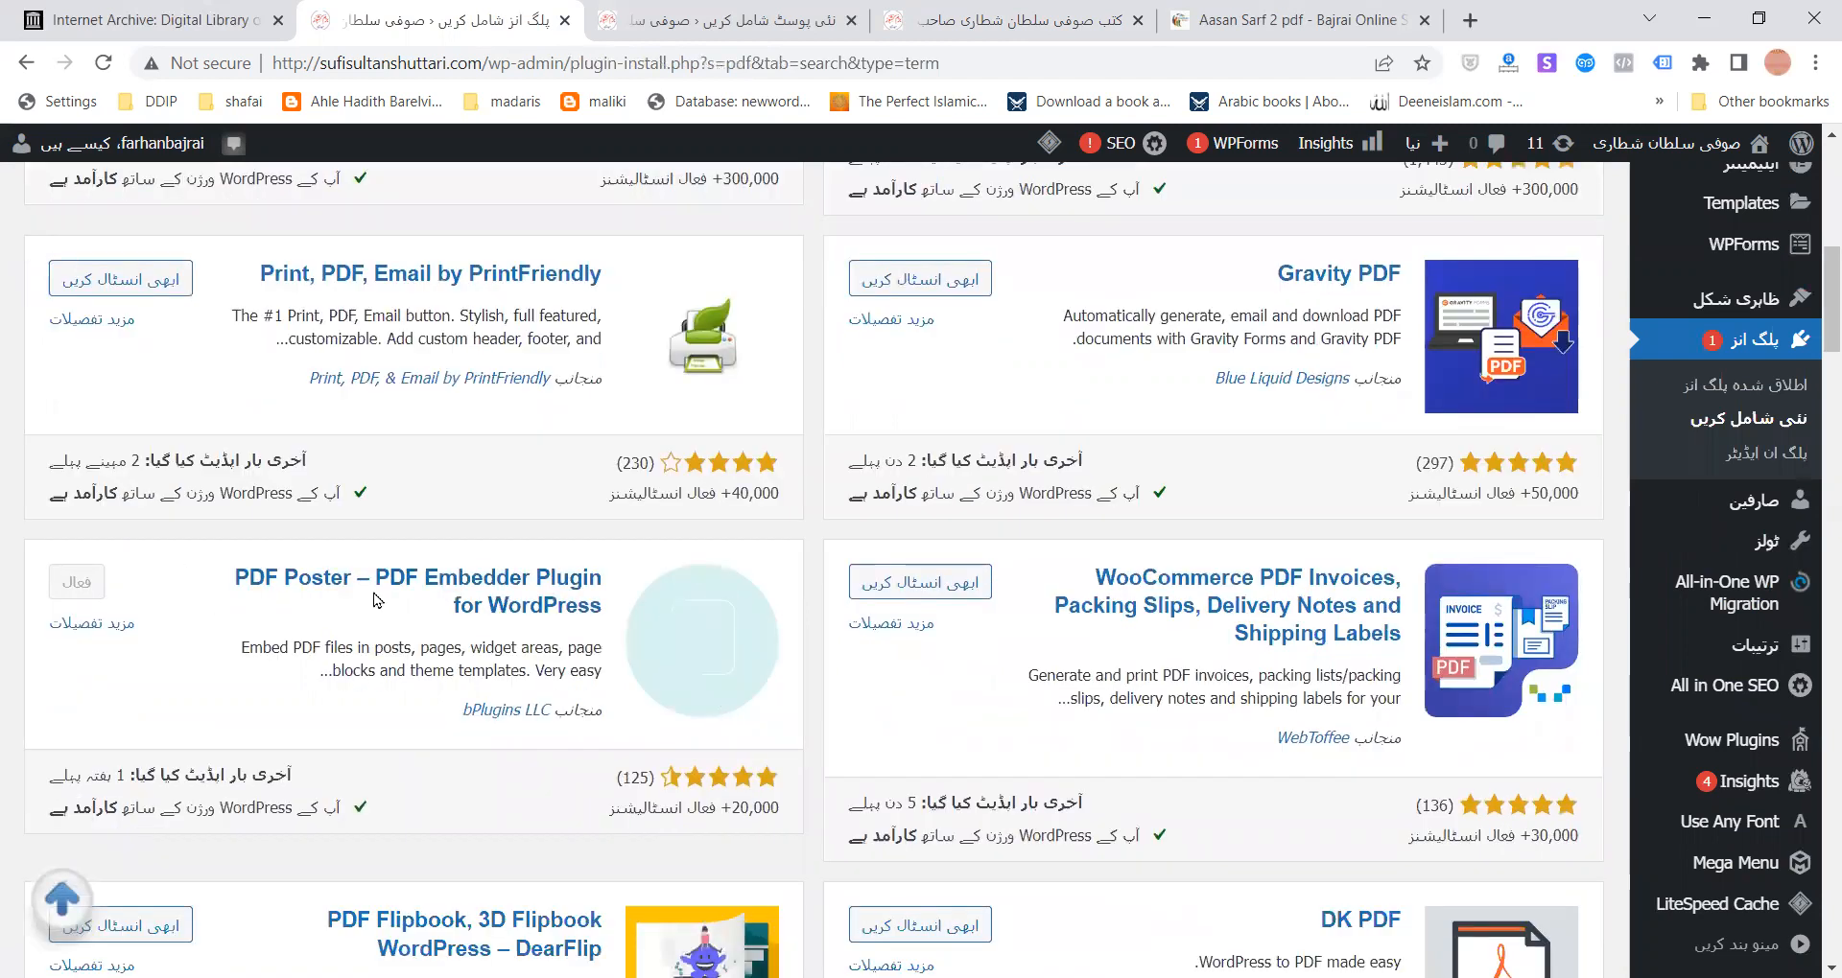
scroll(374, 599, down, 5)
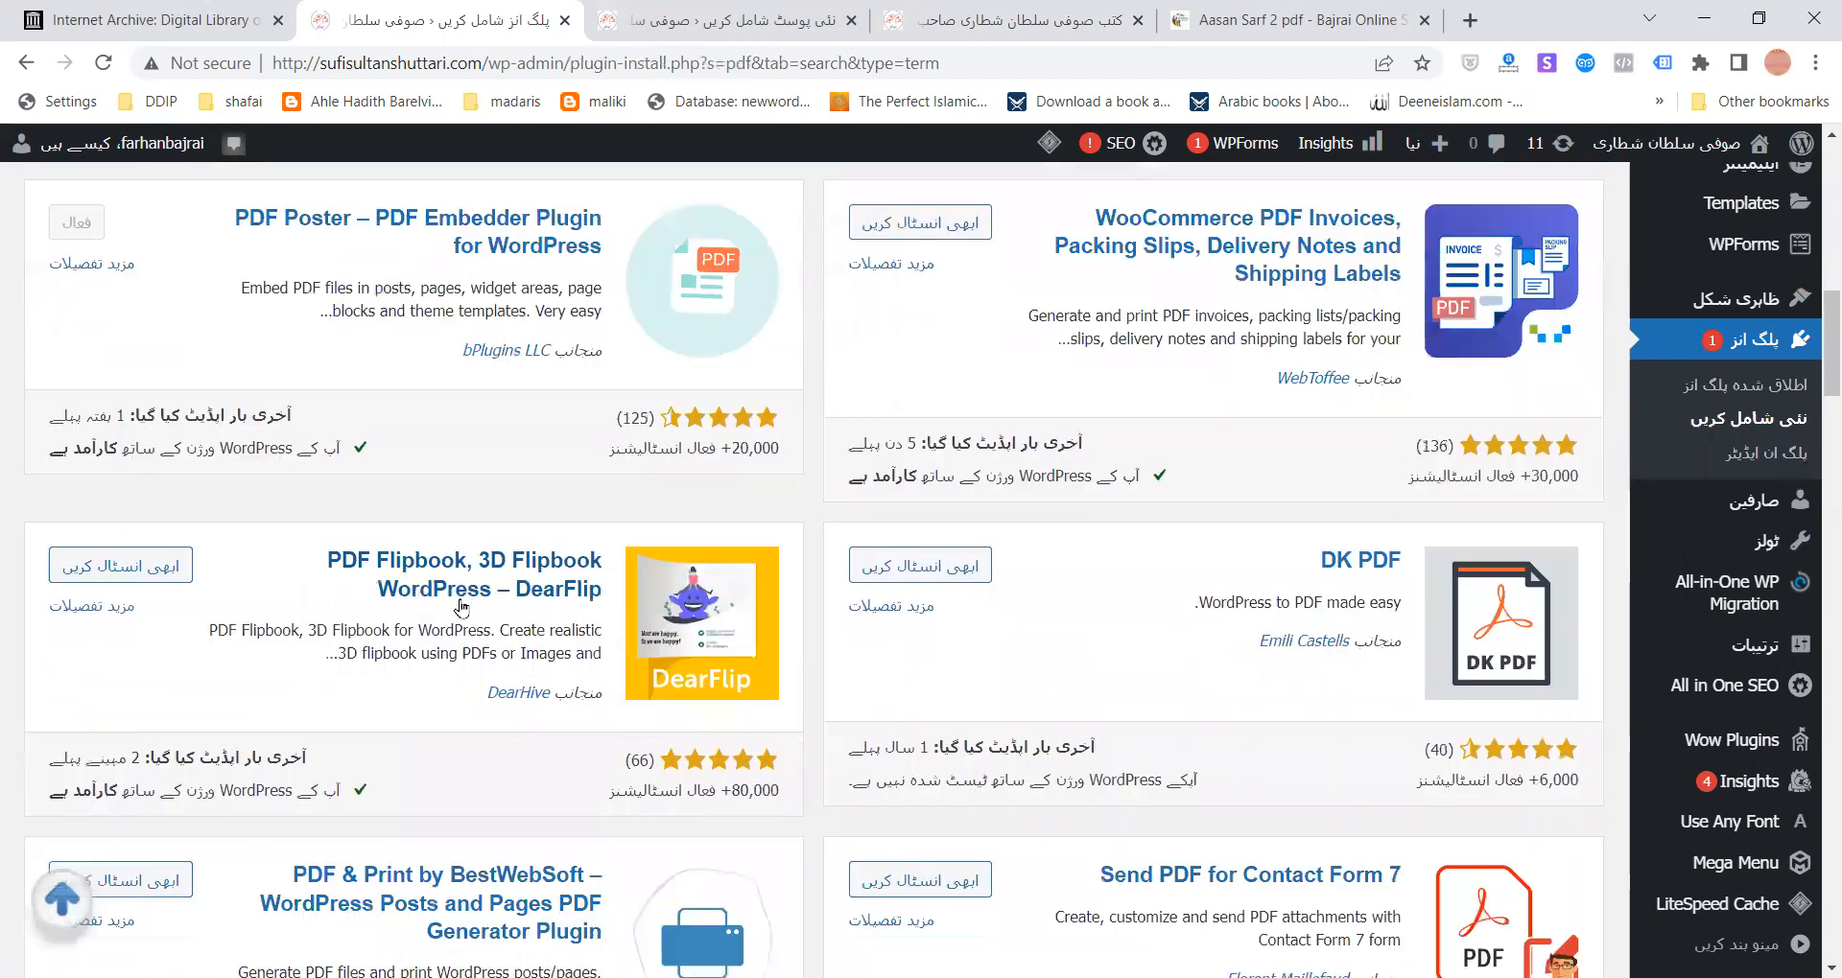
scroll(464, 595, down, 5)
- Scroll back through the pdf plugin results, then start a new post from New > Post
scroll(475, 580, up, 10)
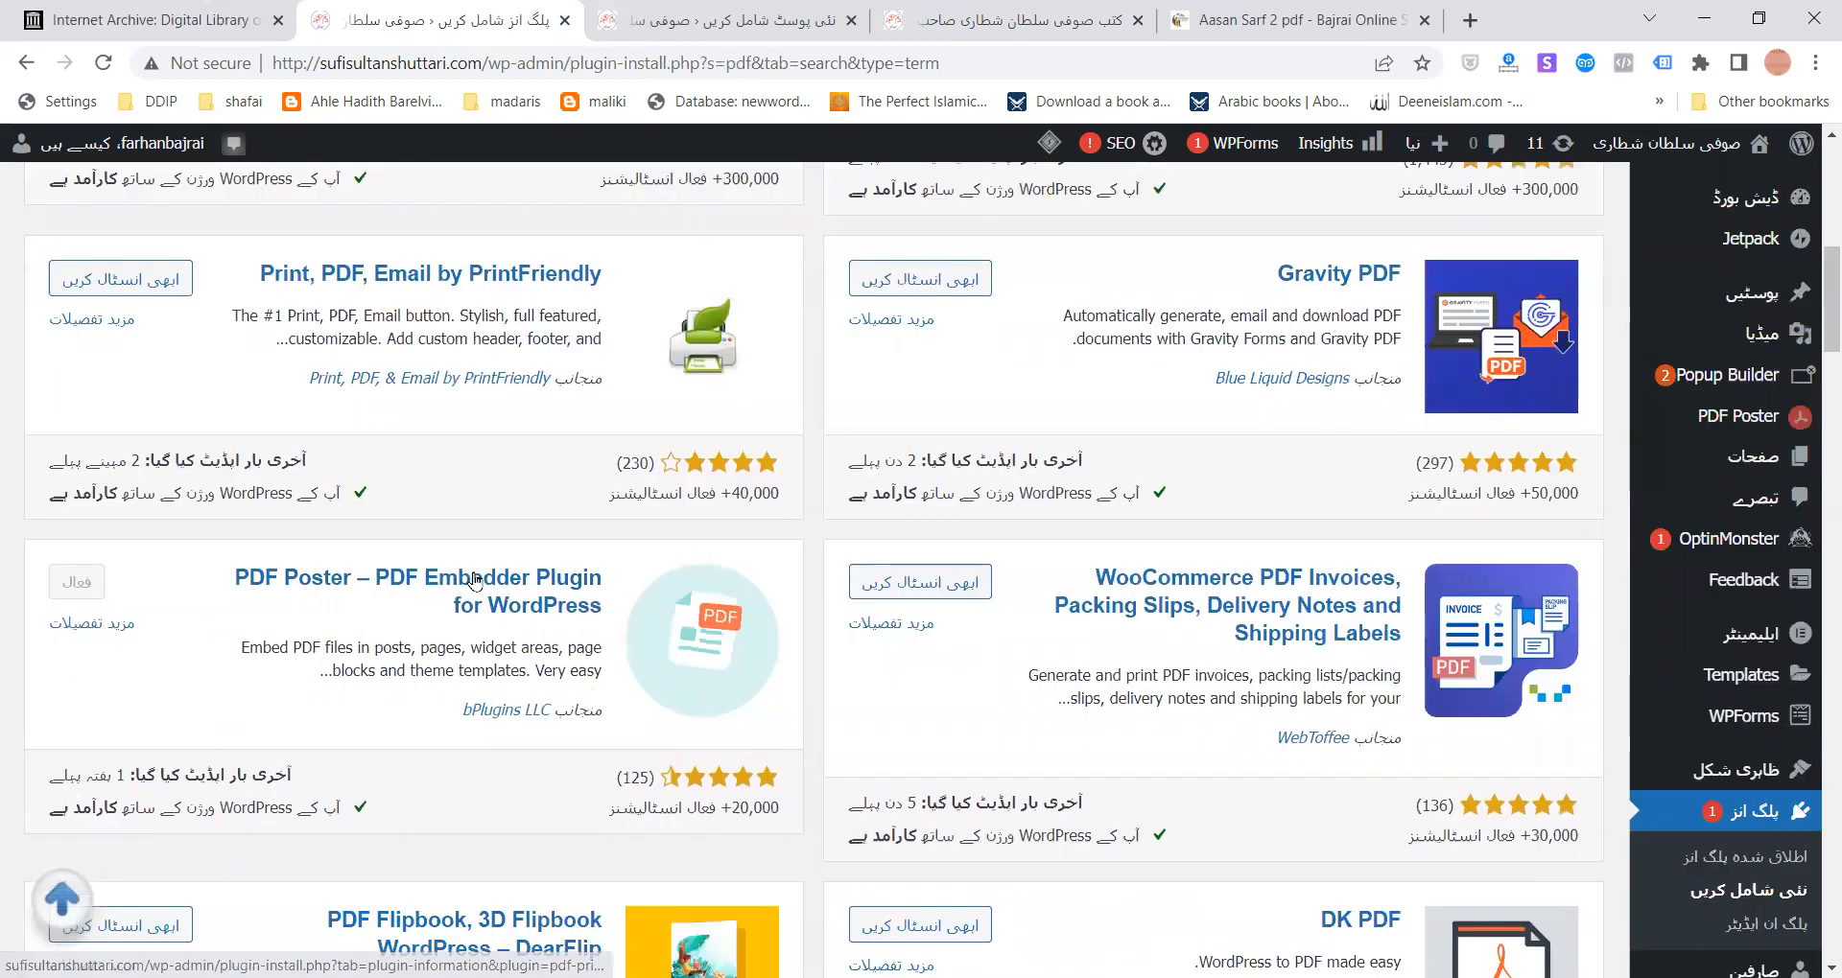
scroll(474, 579, up, 2)
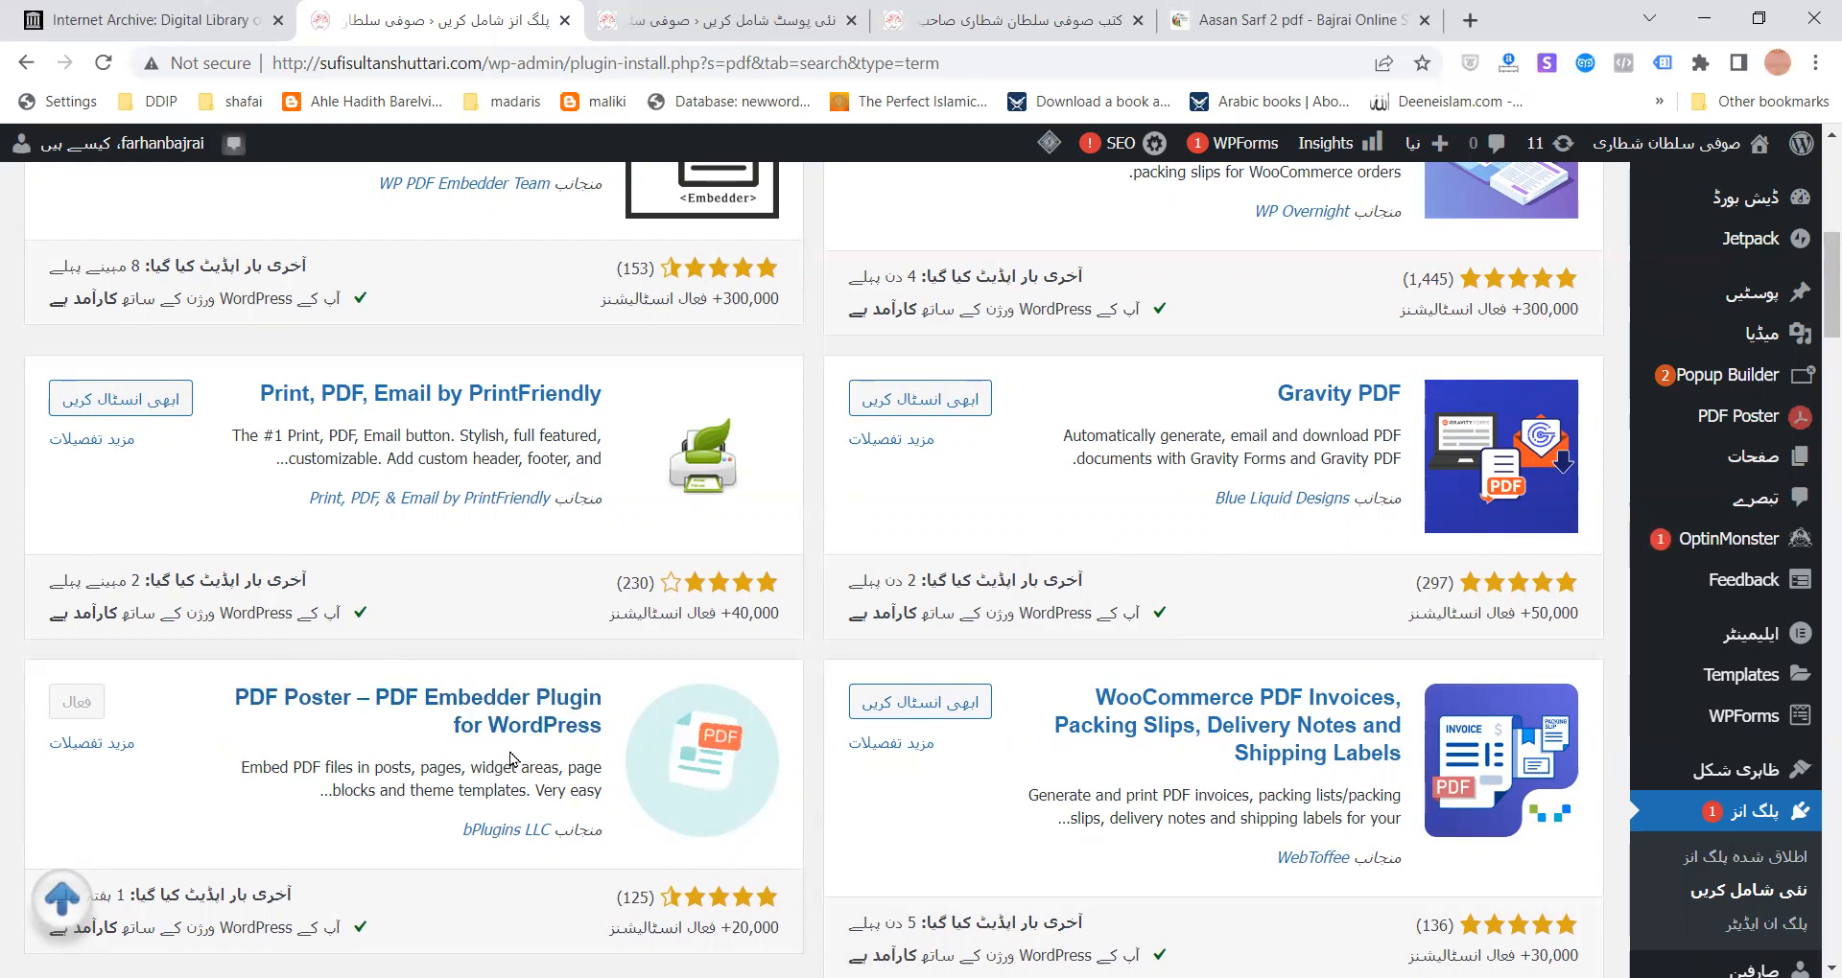
scroll(494, 726, up, 1)
scroll(491, 720, up, 5)
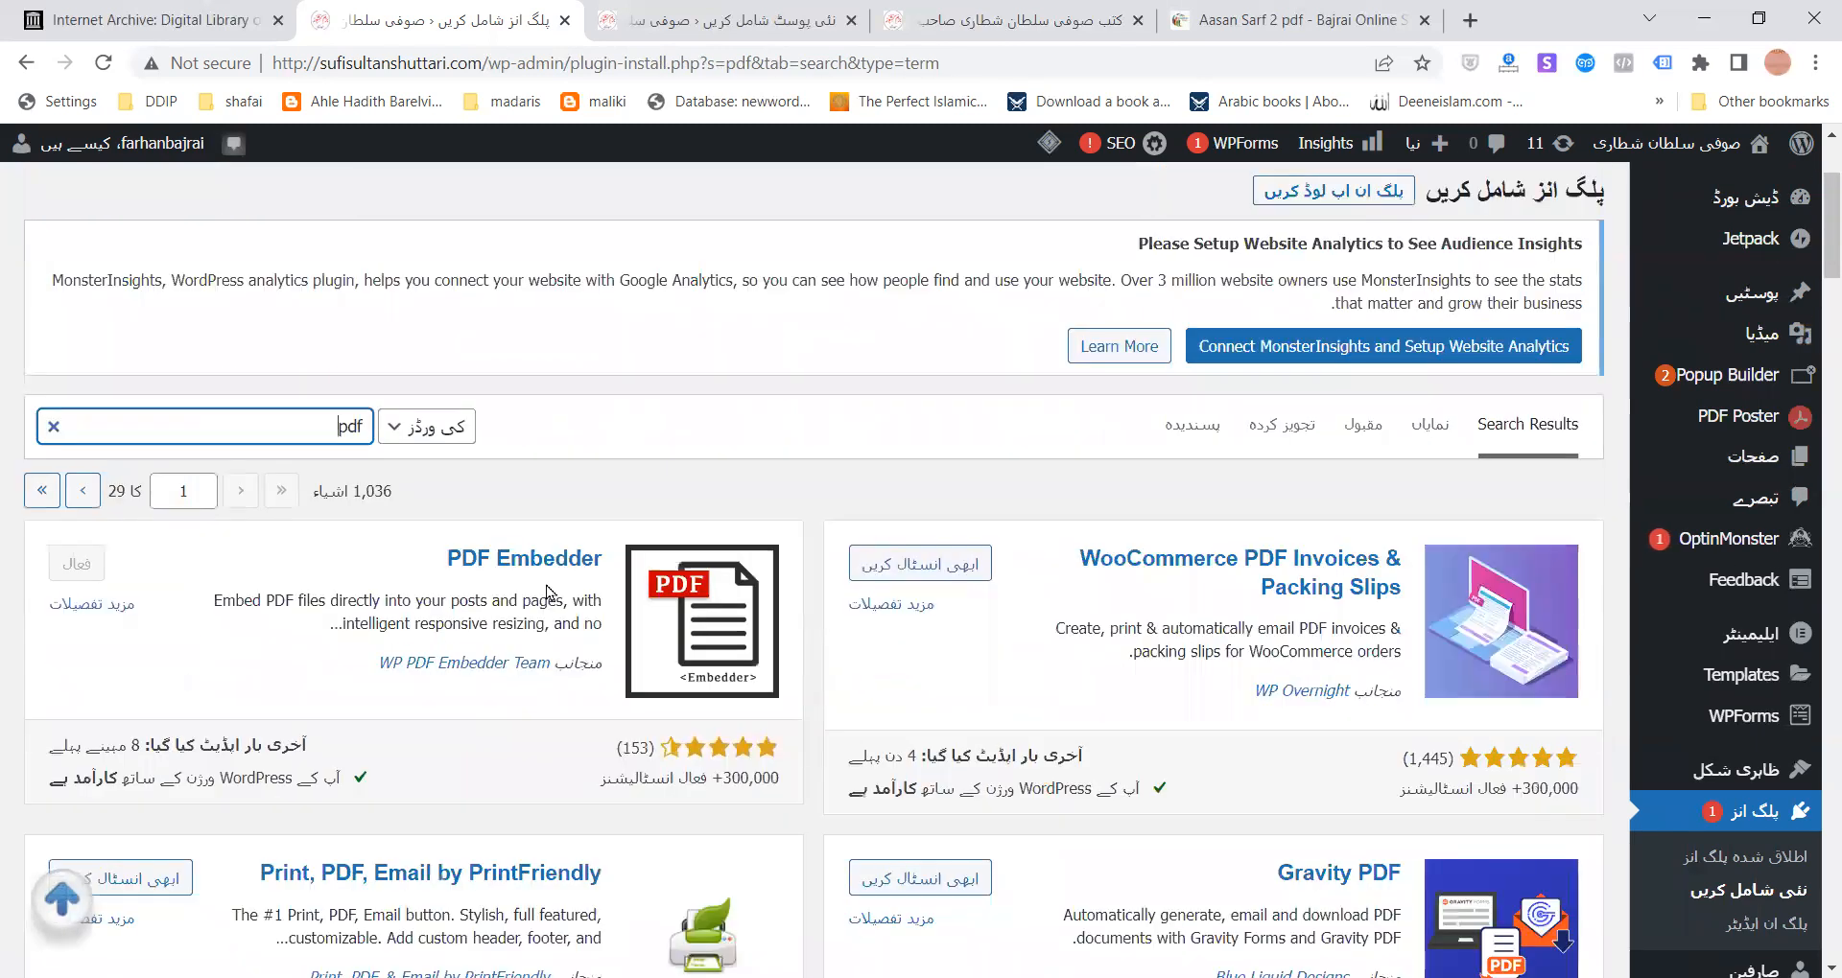
scroll(552, 586, down, 1)
scroll(552, 585, down, 3)
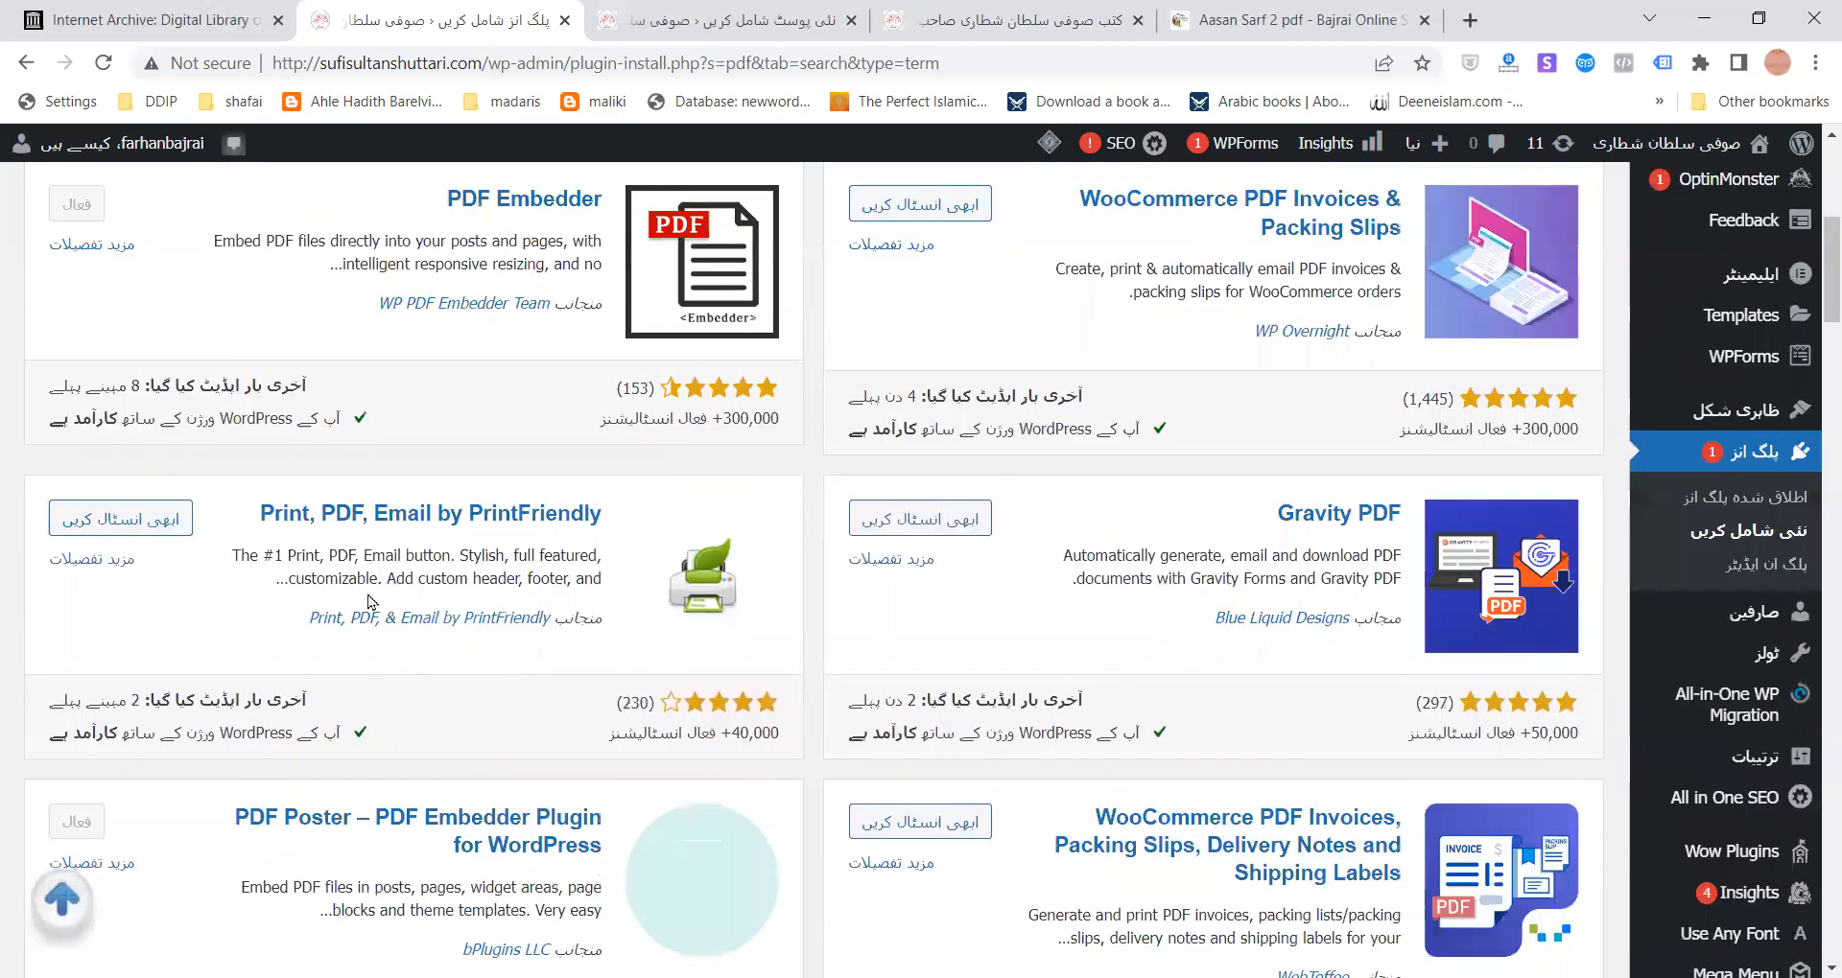
scroll(387, 669, down, 1)
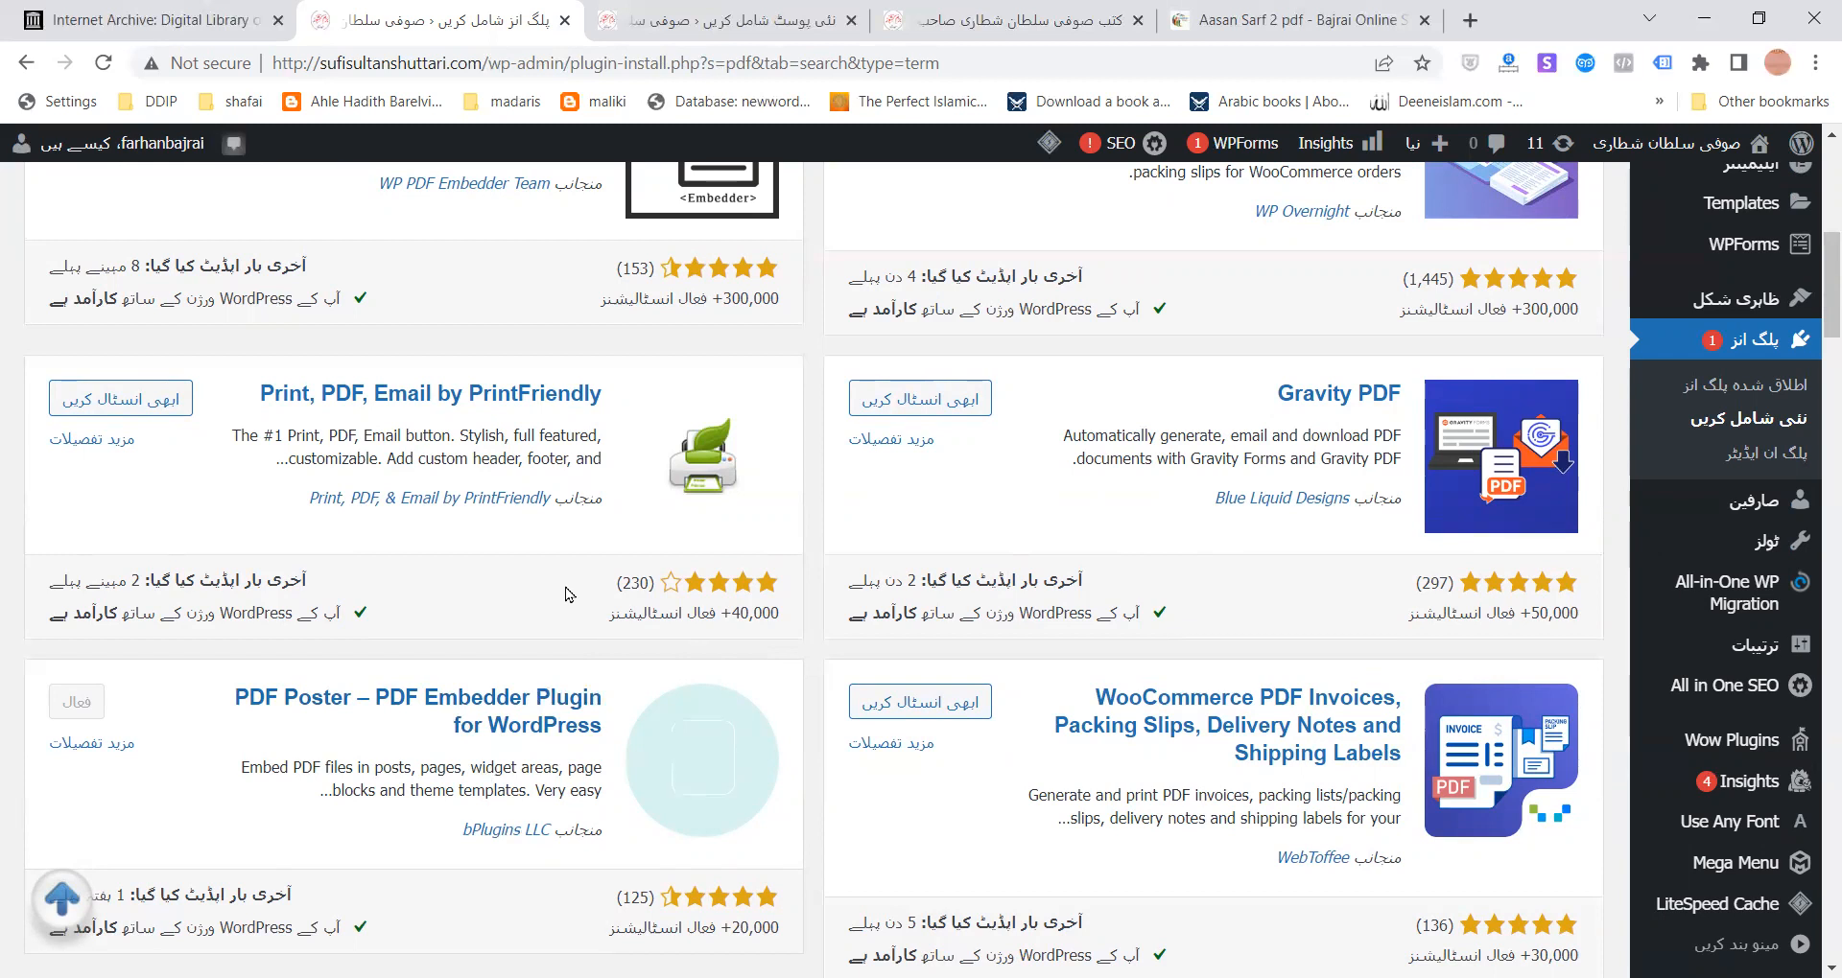
scroll(656, 328, up, 4)
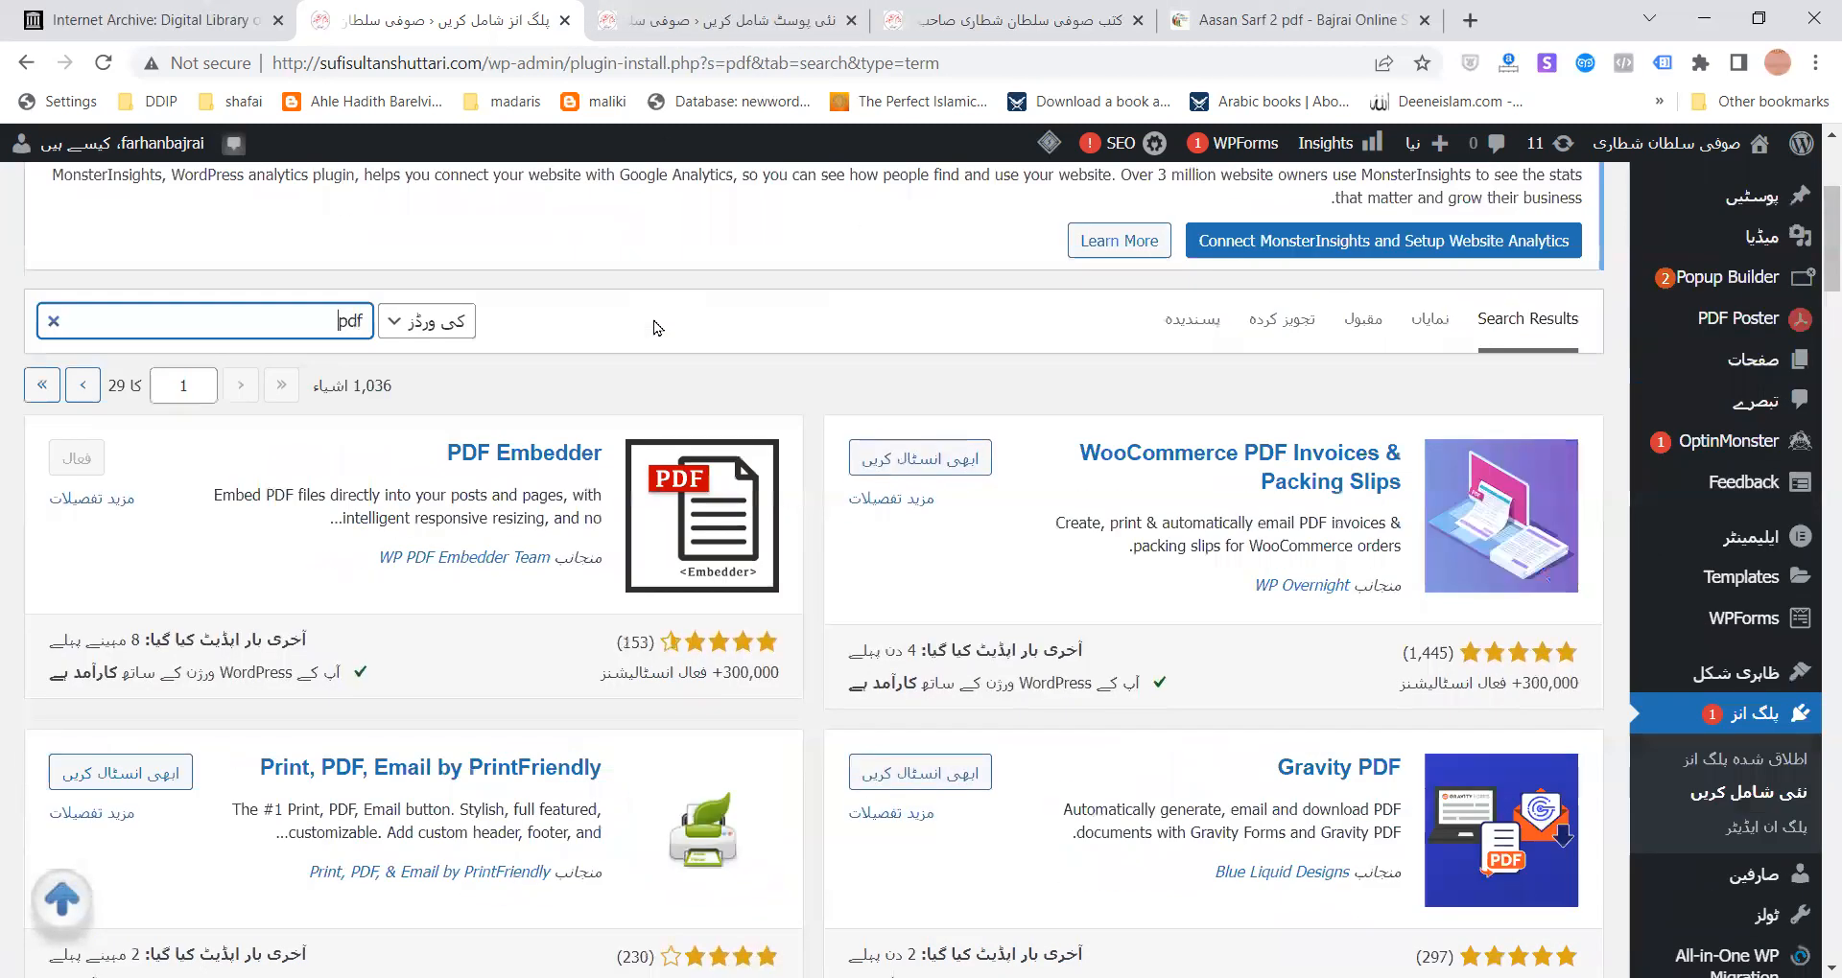
scroll(1478, 359, up, 4)
mouse_move(1424, 153)
click(1272, 170)
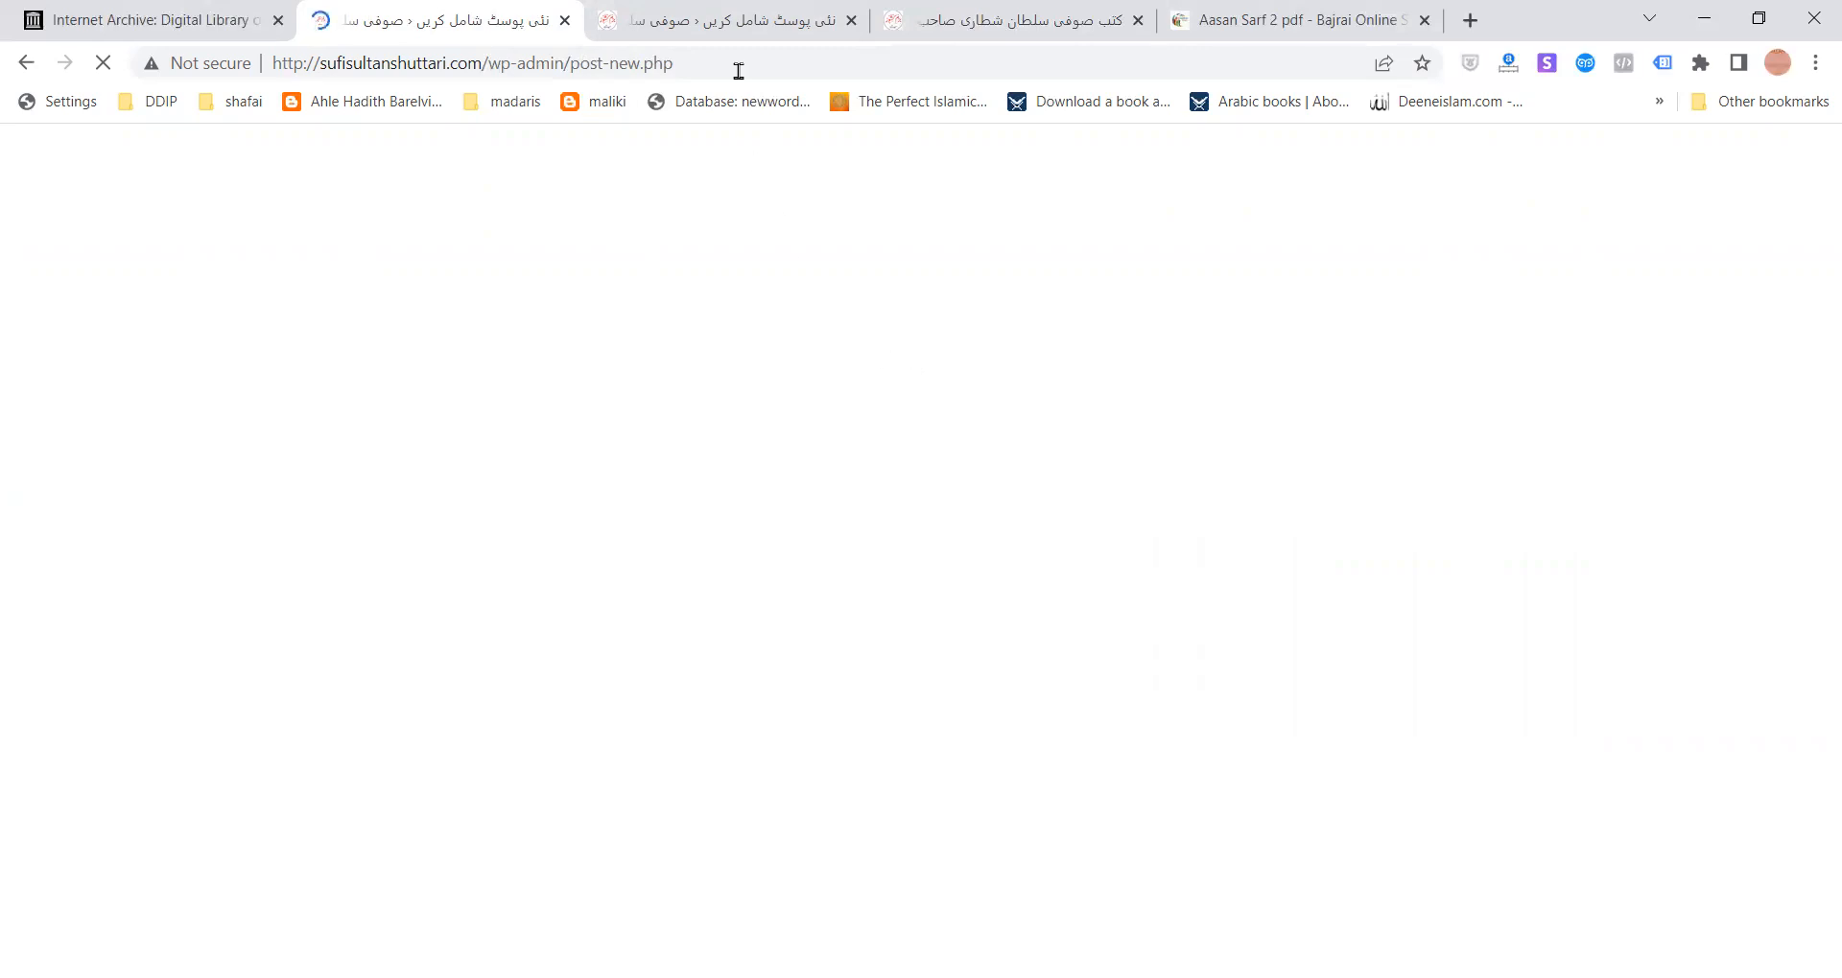
- Add a PDF Poster block to the new post by searching the block inserter for 'pdf'
click(587, 24)
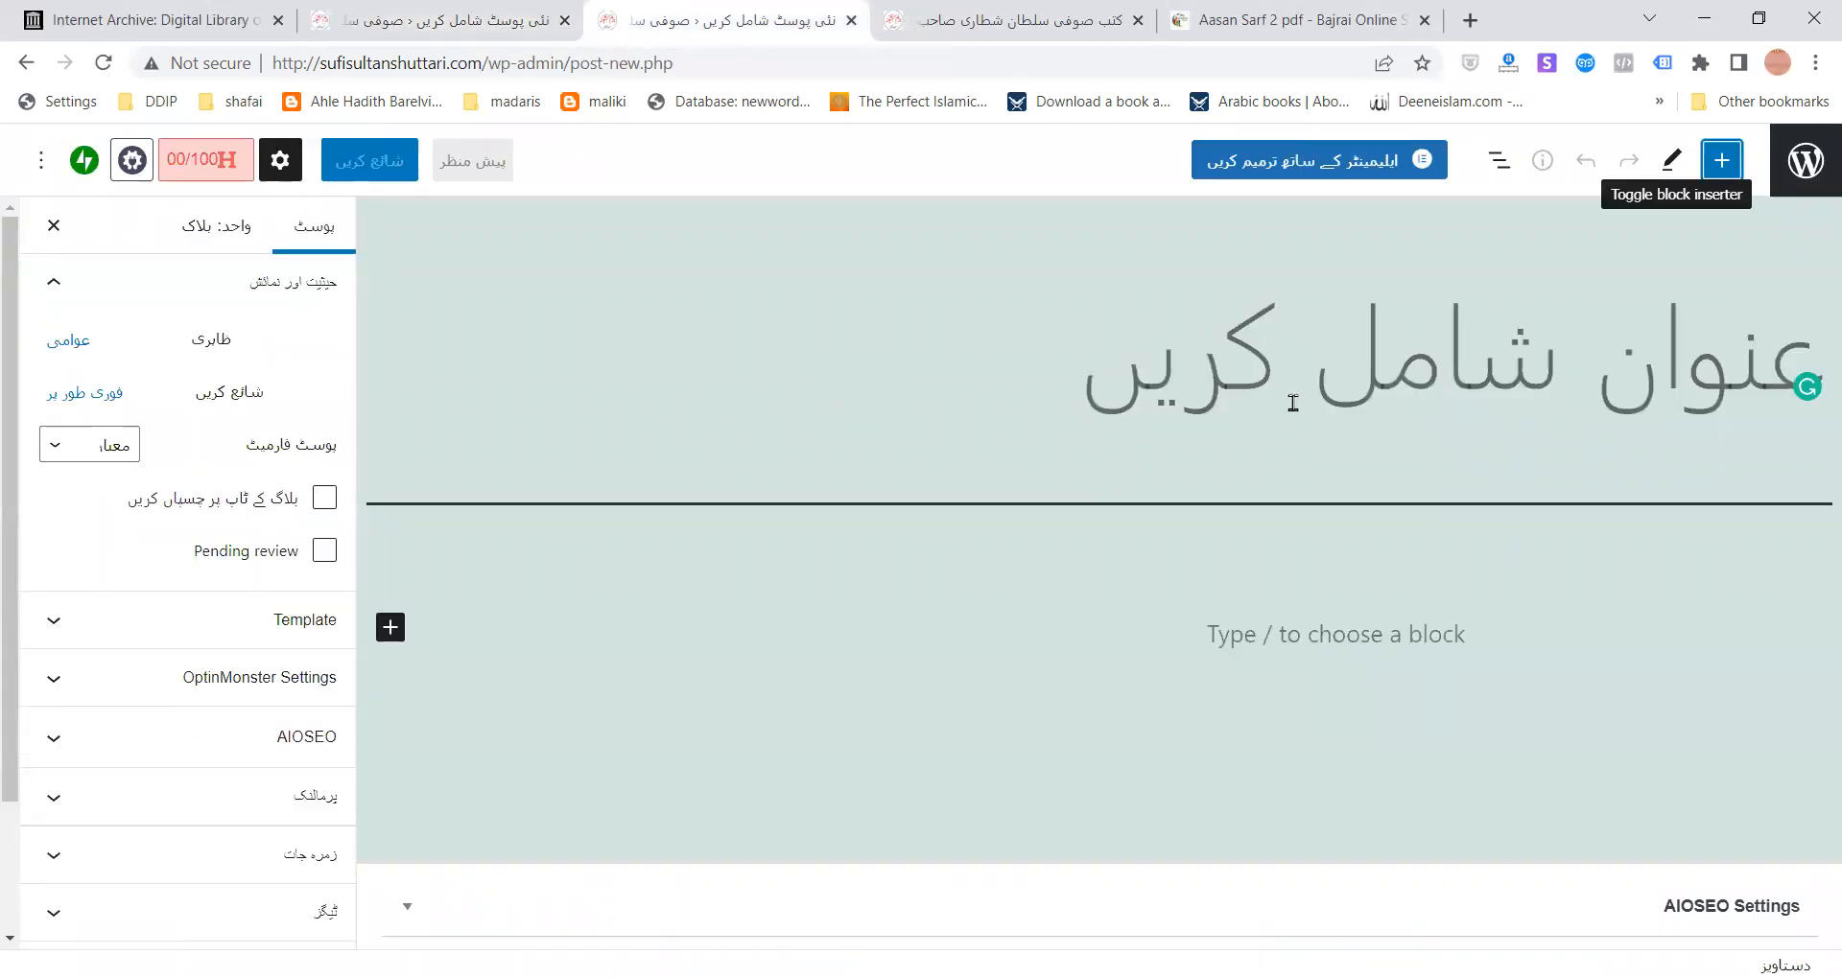
click(1472, 368)
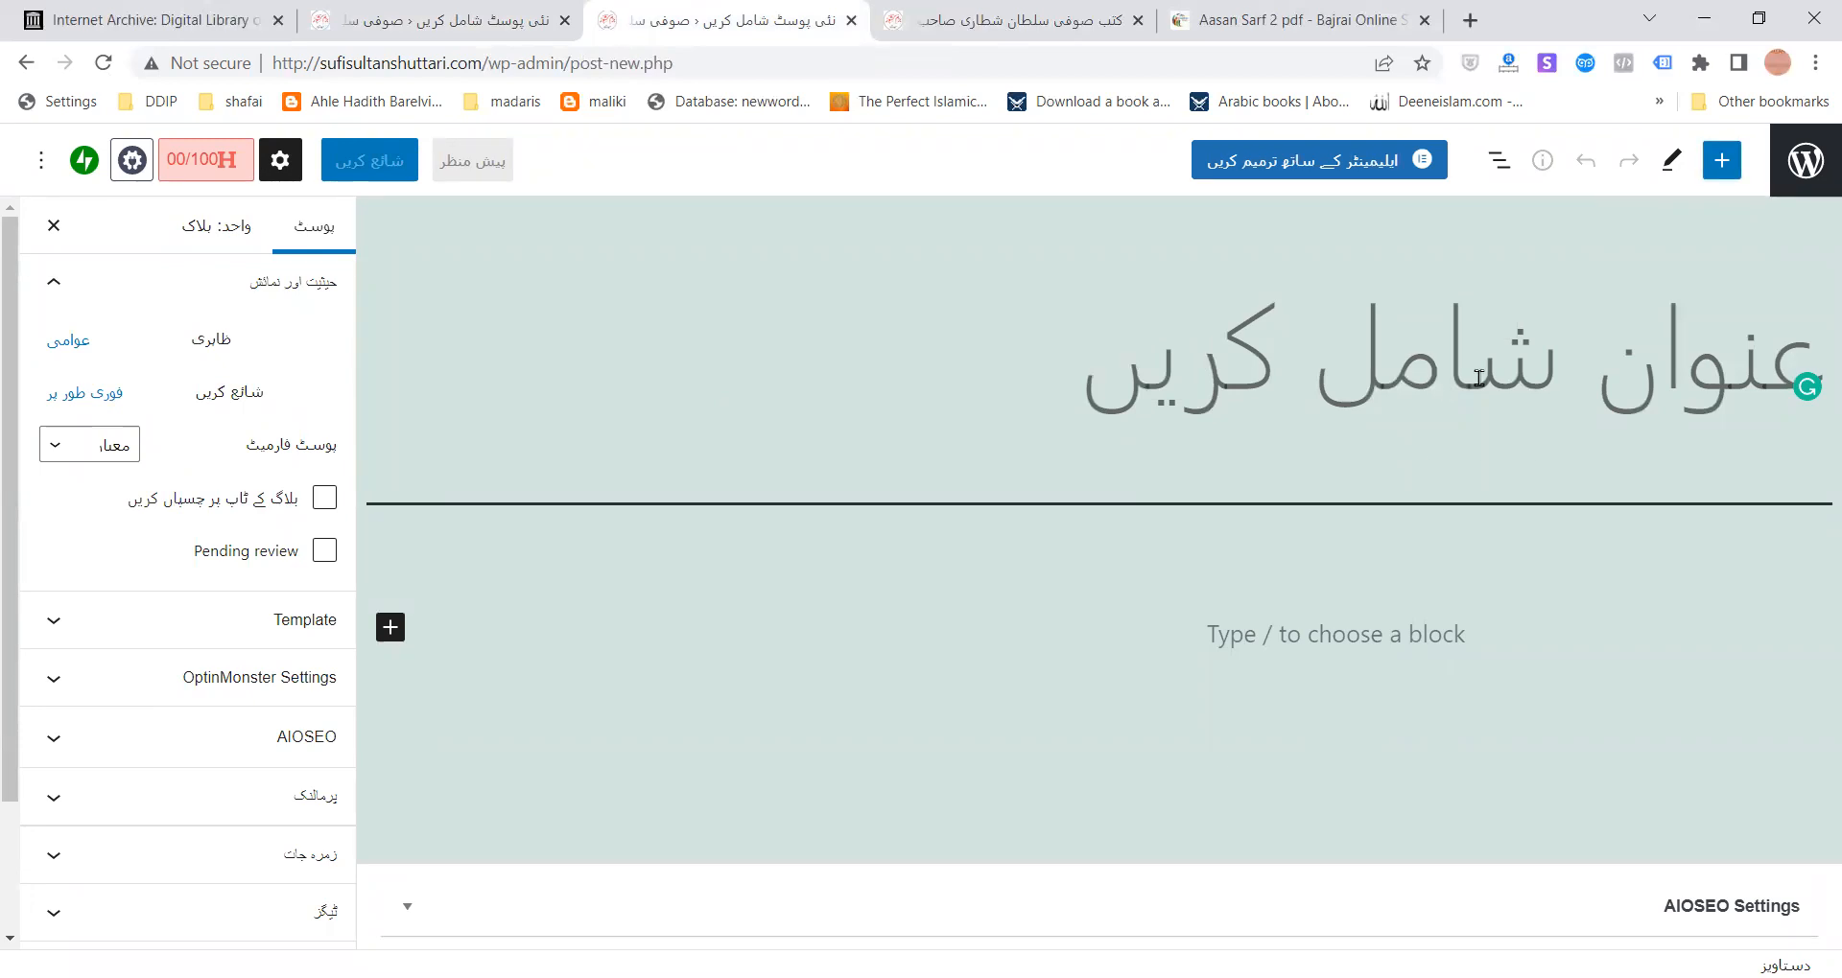
click(1721, 159)
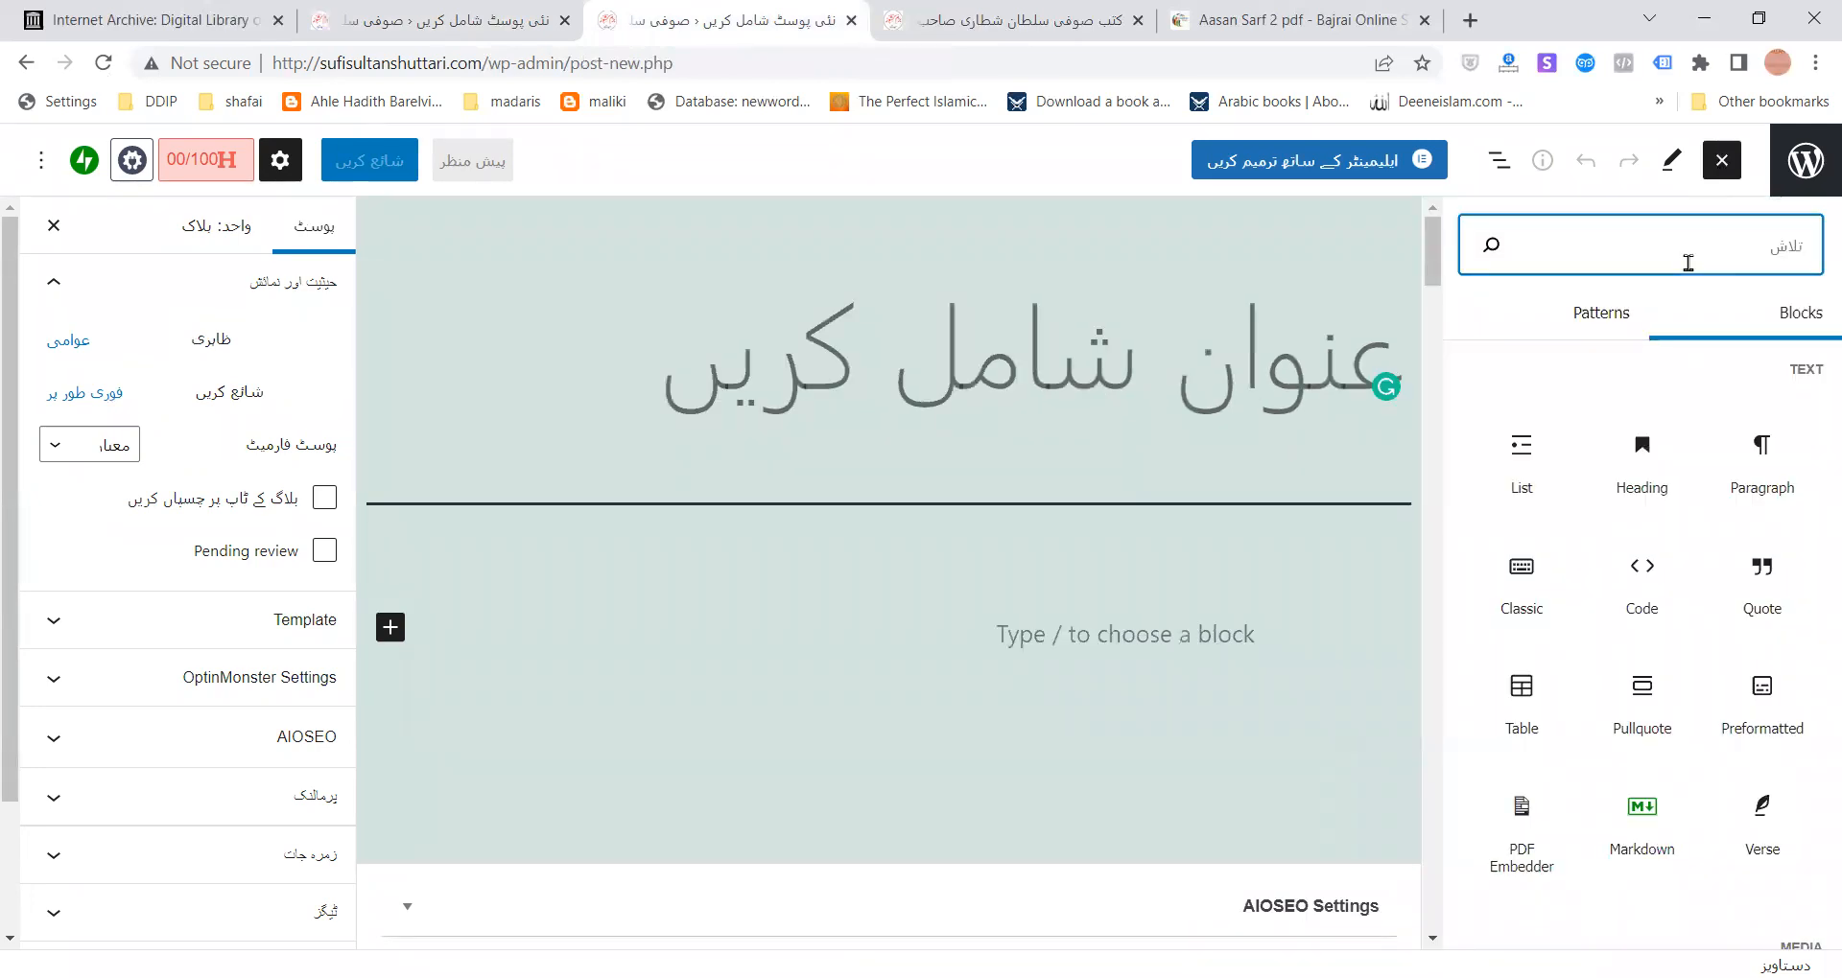
text(pdf)
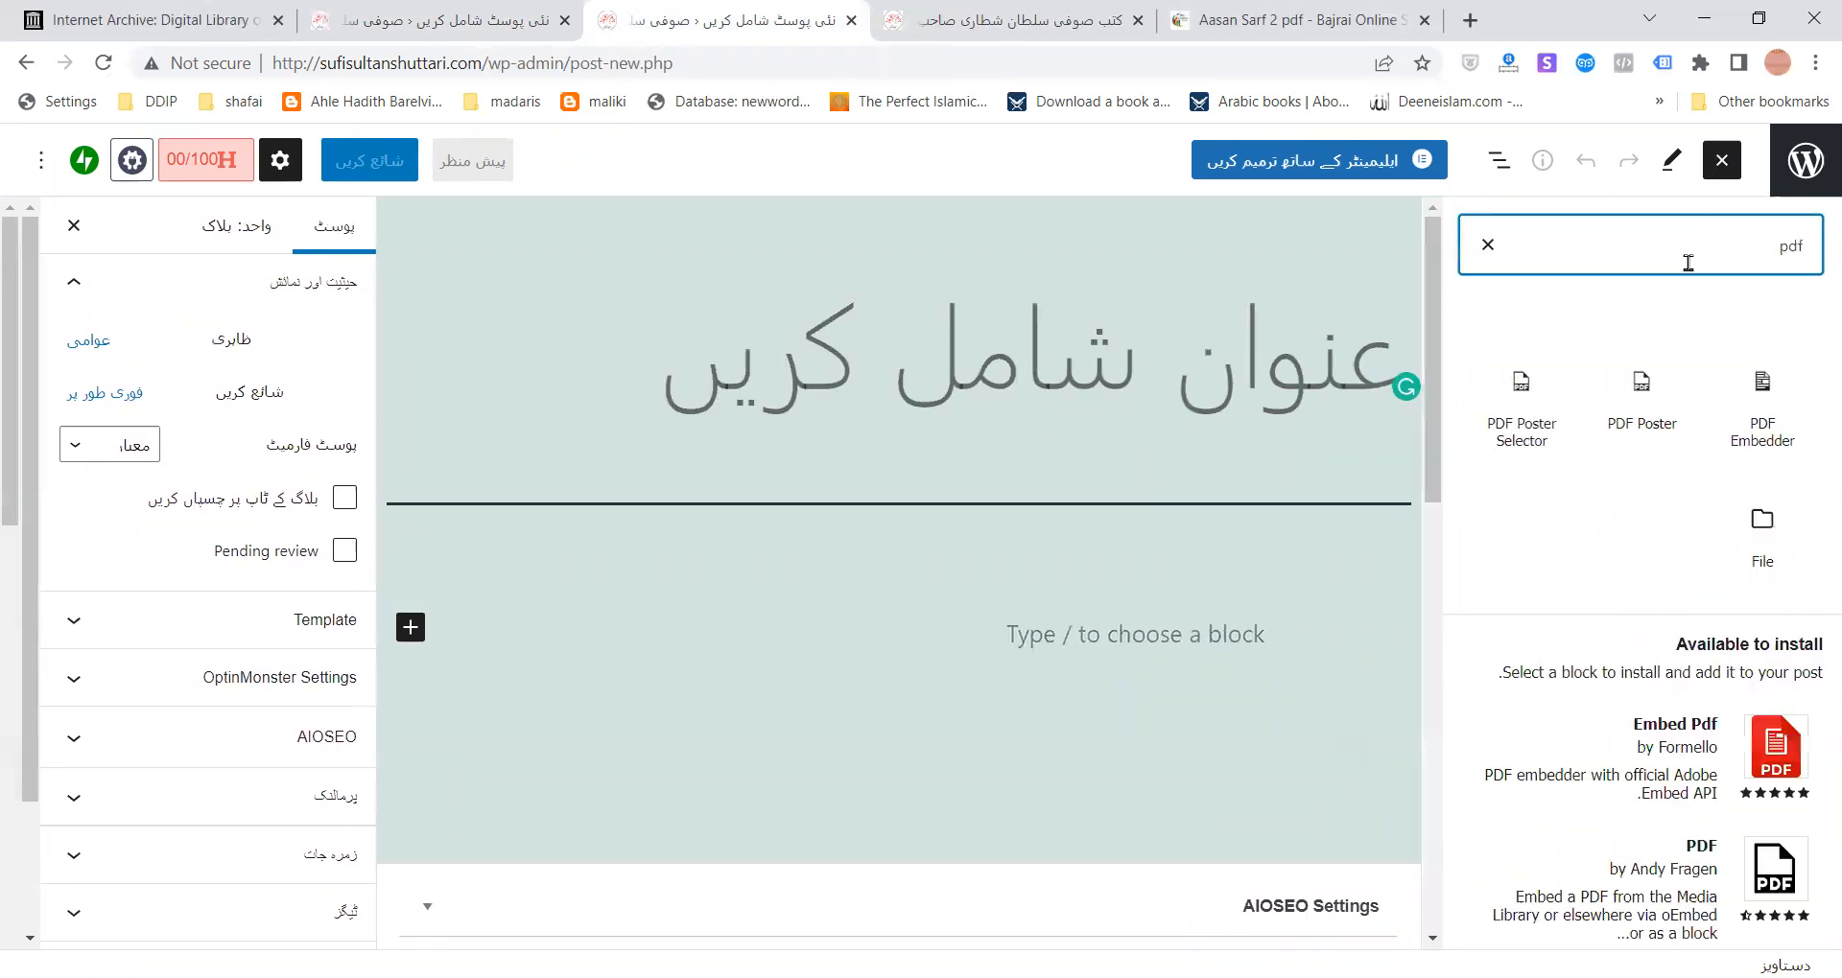
click(1631, 419)
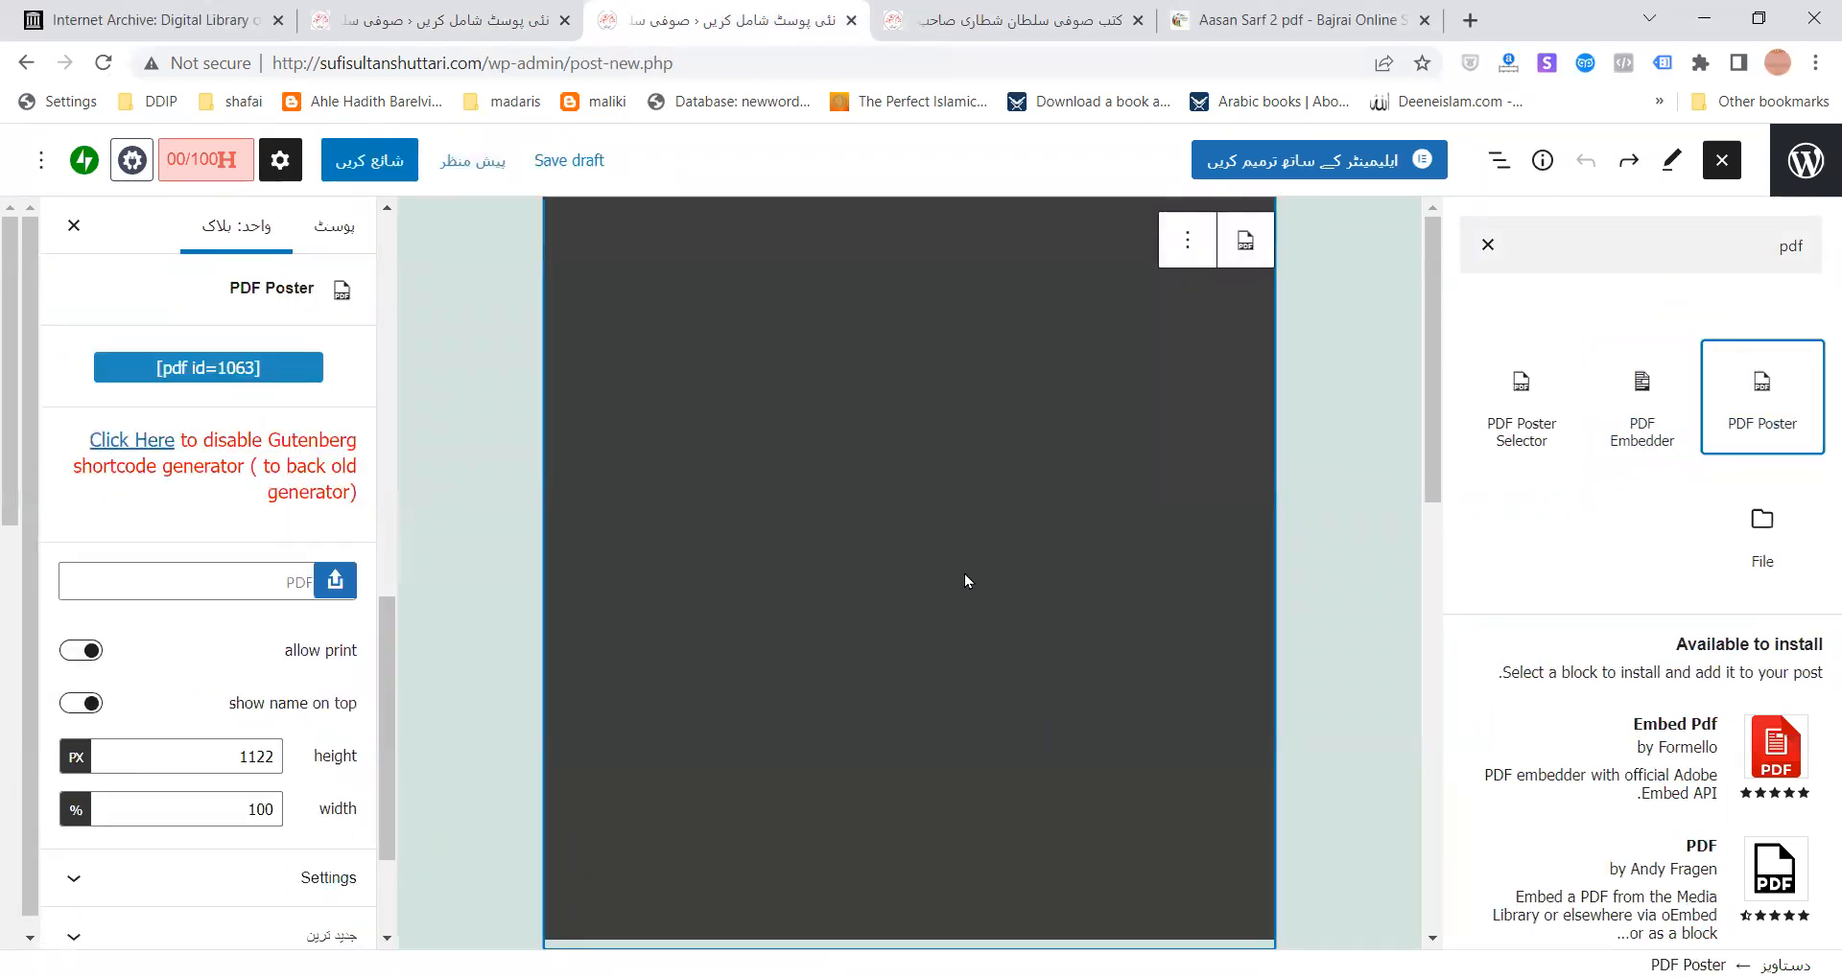
click(964, 574)
- Open the media library to choose the PDF Poster block's PDF
scroll(1195, 545, up, 7)
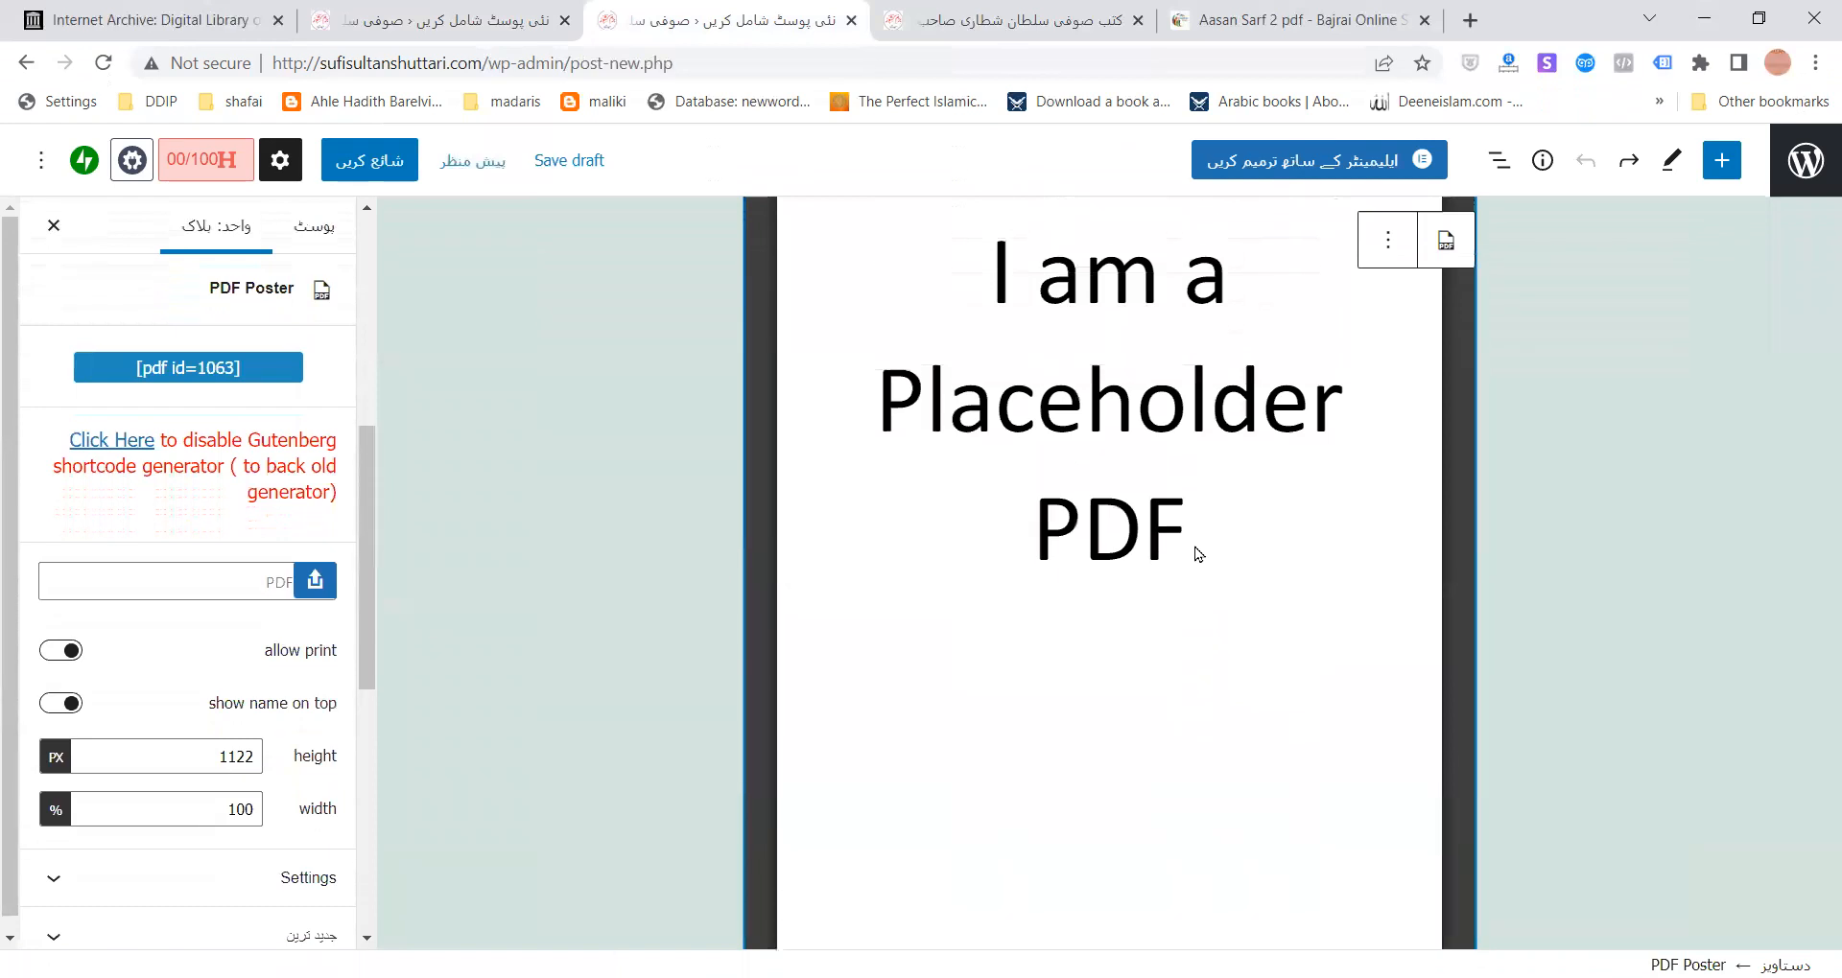
scroll(1247, 575, down, 1)
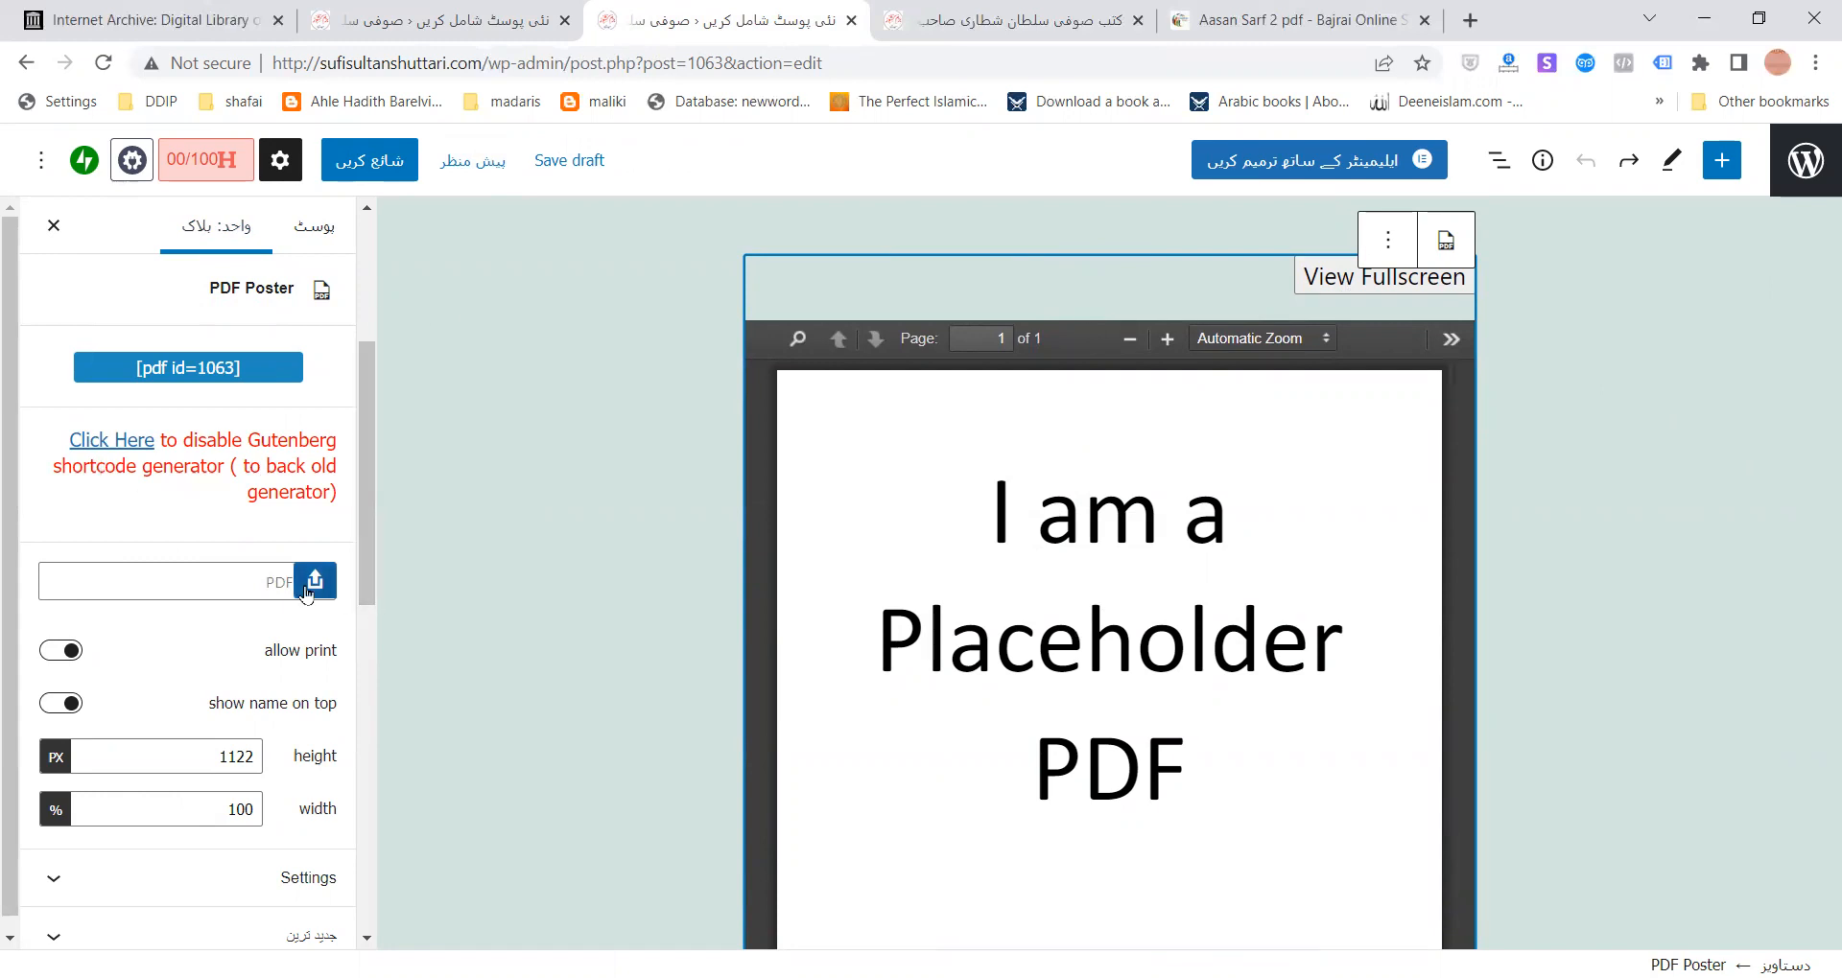
click(316, 582)
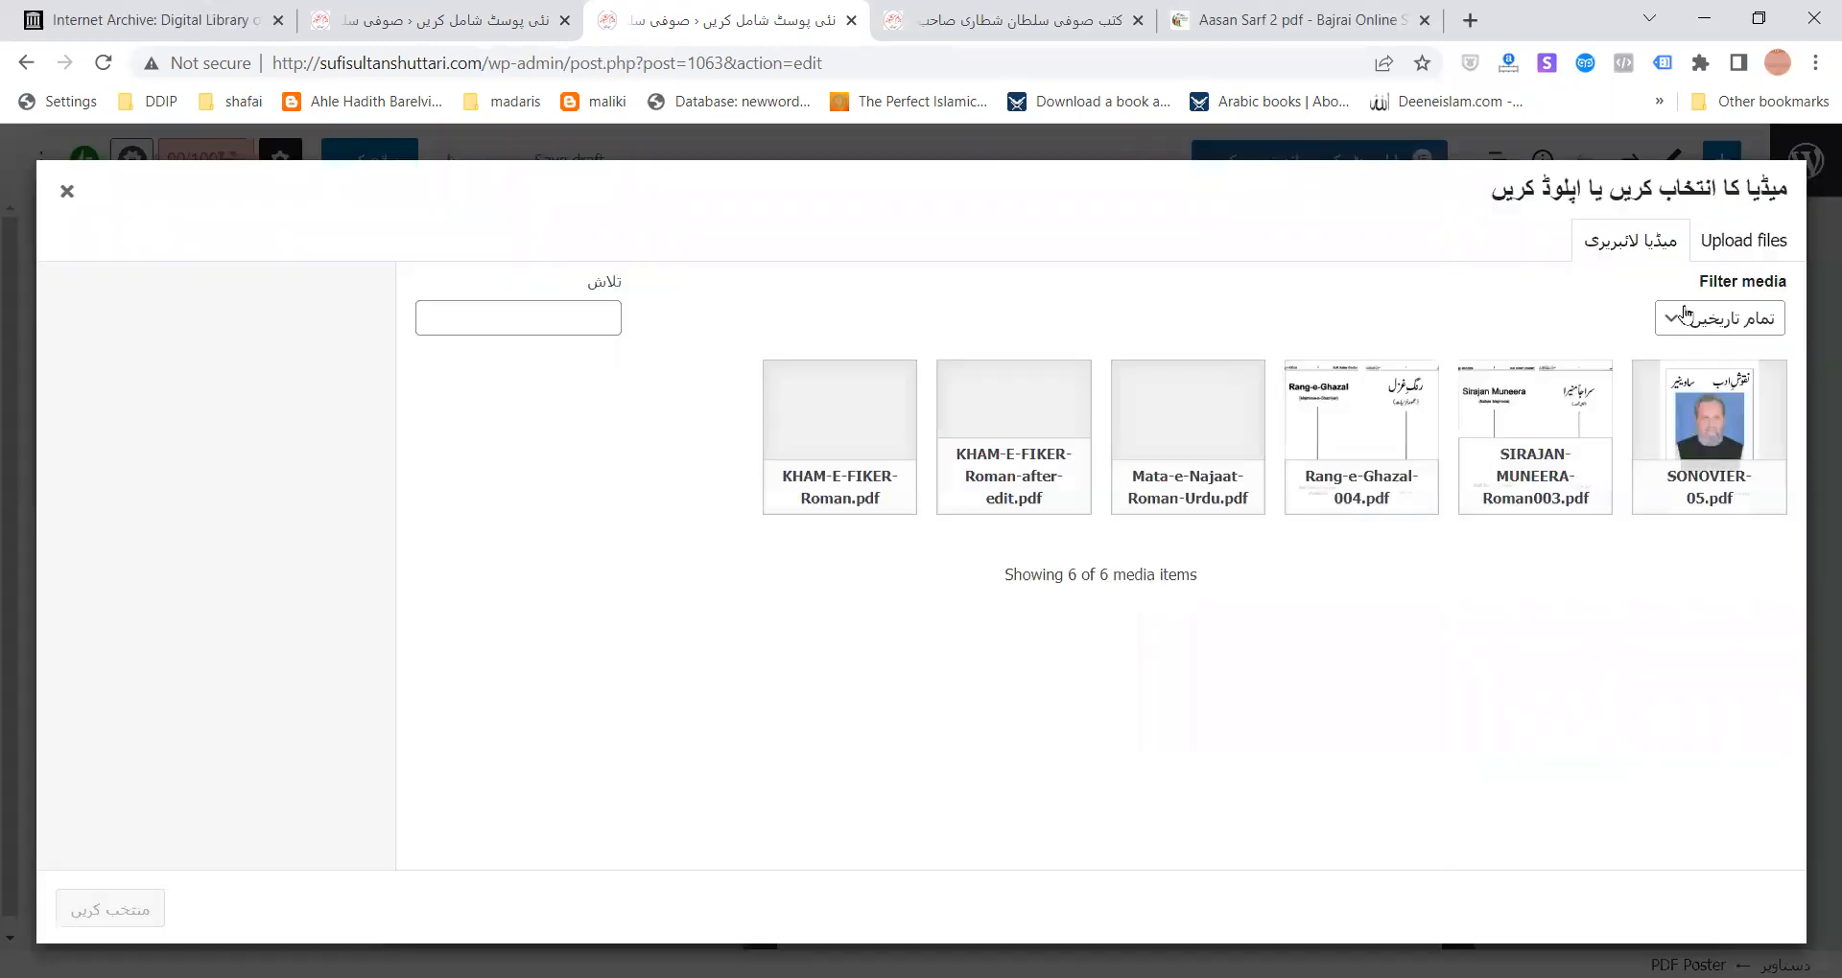
- Select KHAM-E-FIKER-Roman.pdf from the media library for the PDF Poster block
click(1732, 241)
click(1626, 238)
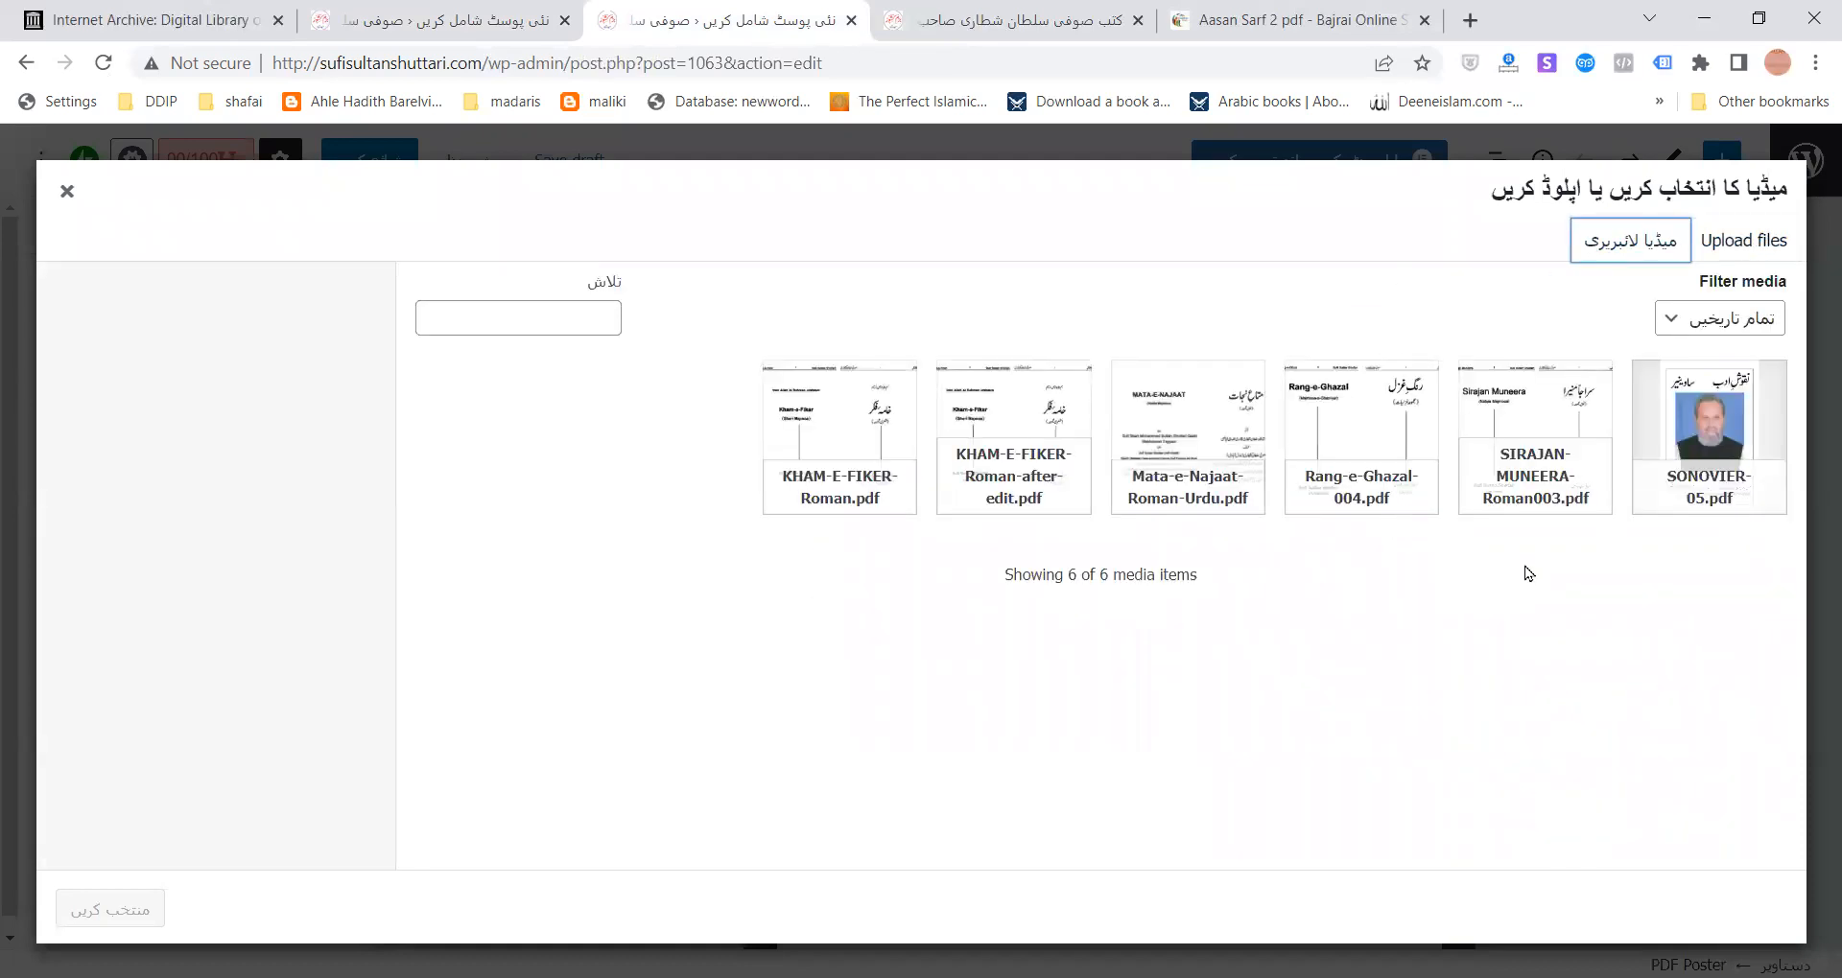
click(863, 472)
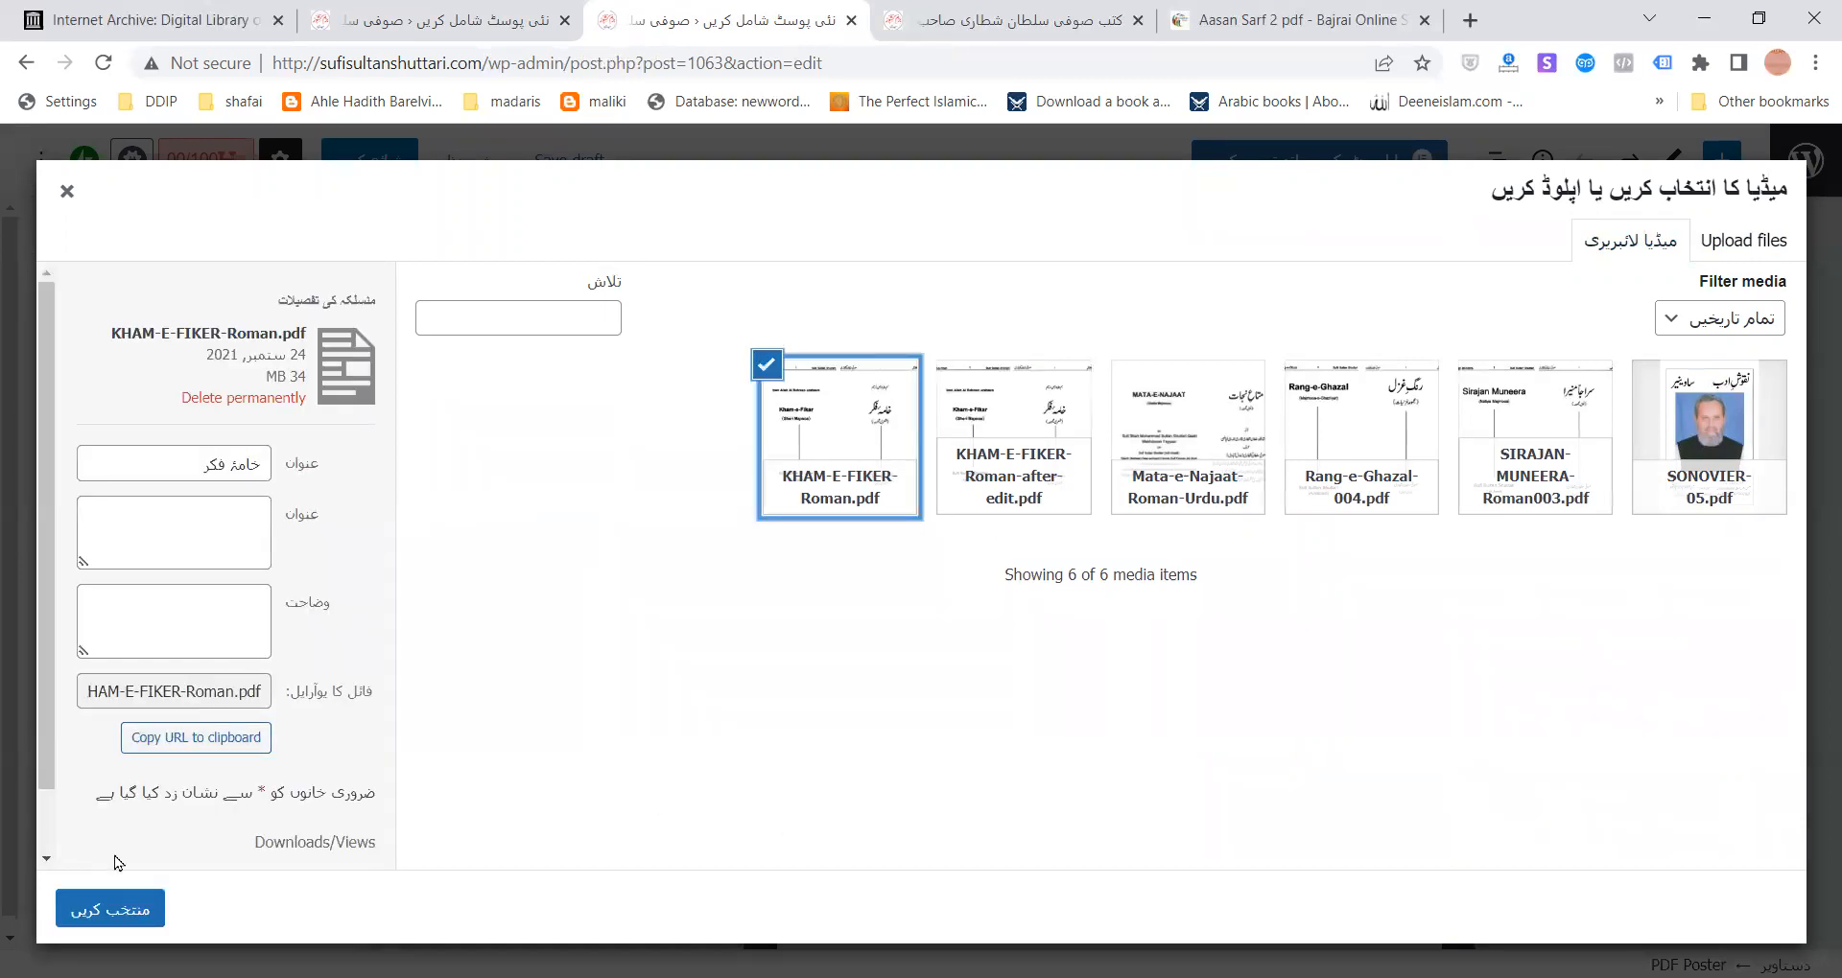
click(113, 906)
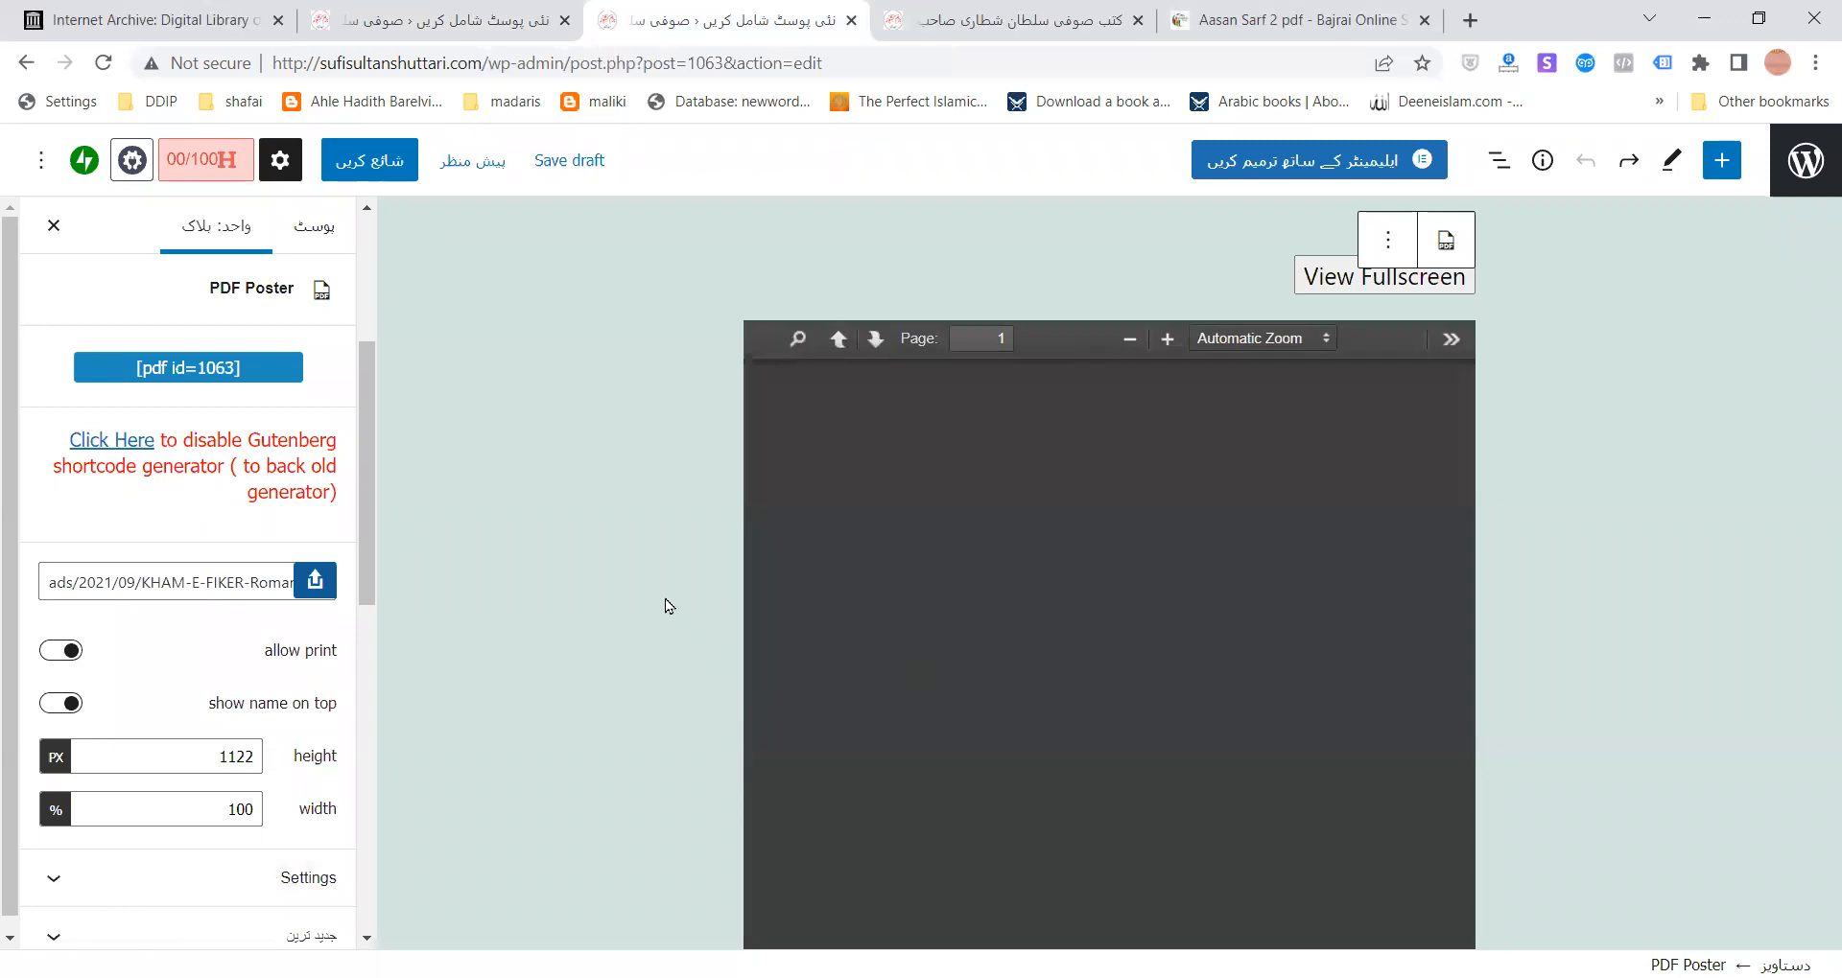
- Turn off the 'allow print' option for the embedded PDF
scroll(573, 552, down, 3)
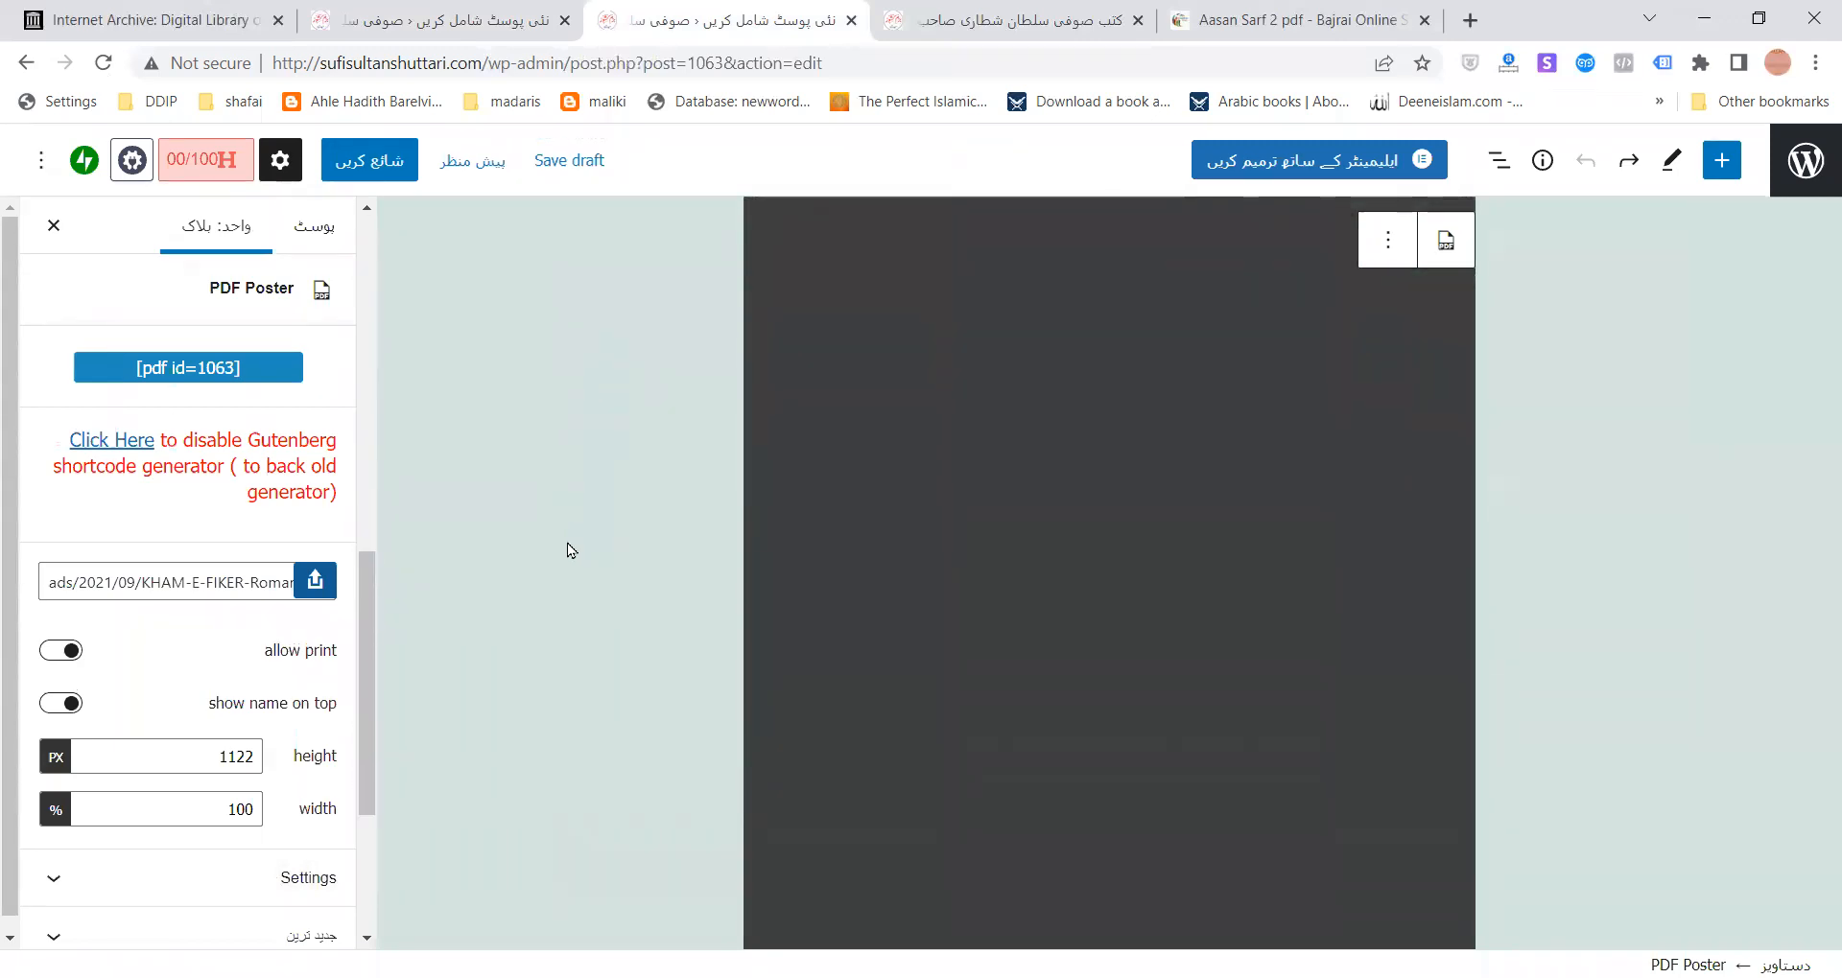
scroll(567, 543, up, 5)
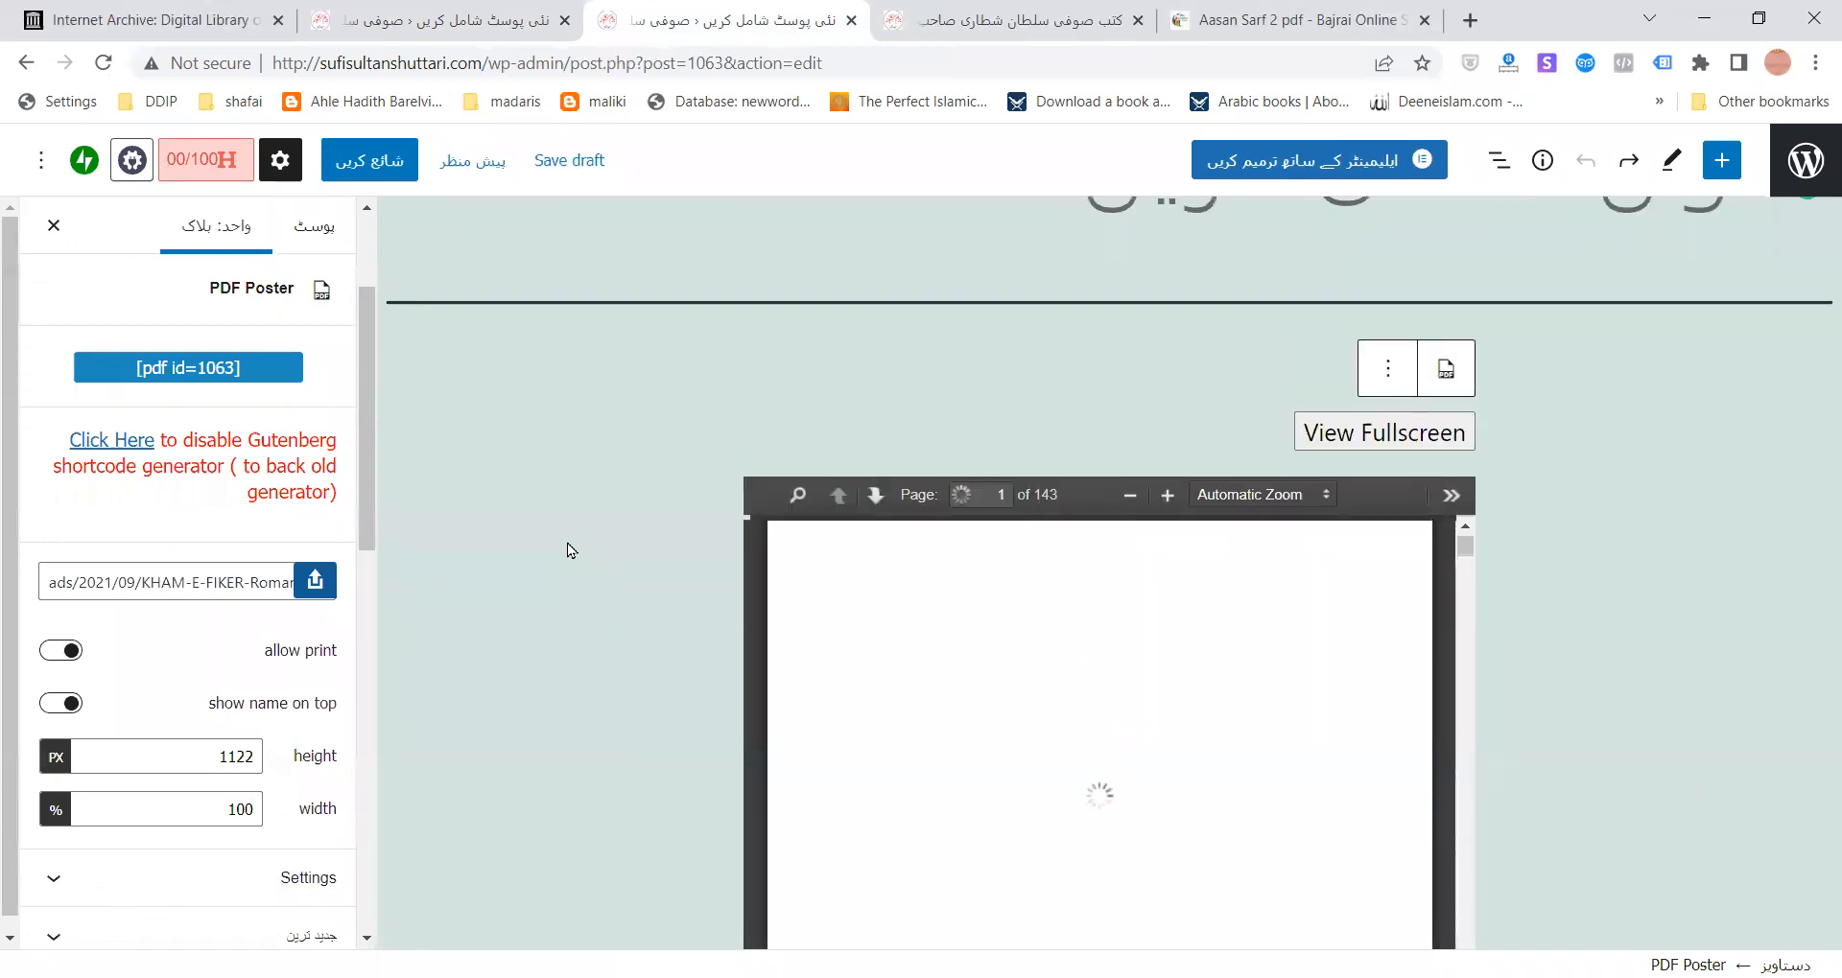
scroll(566, 541, down, 3)
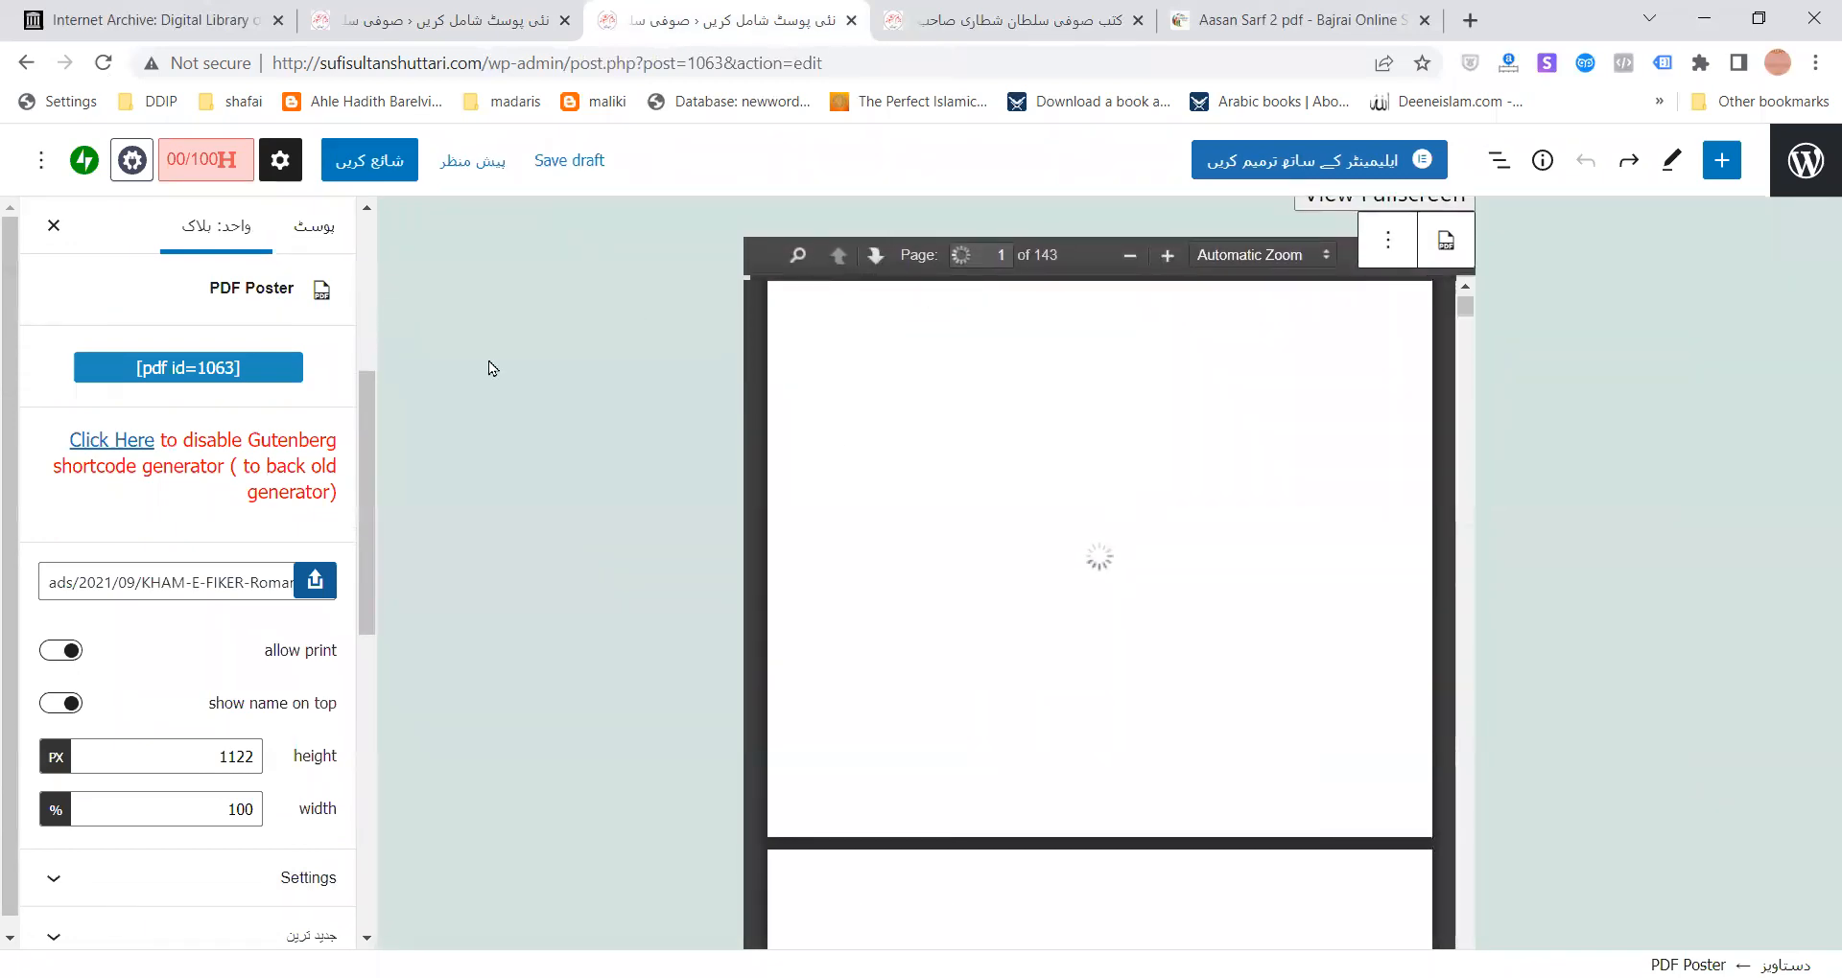
scroll(557, 556, down, 2)
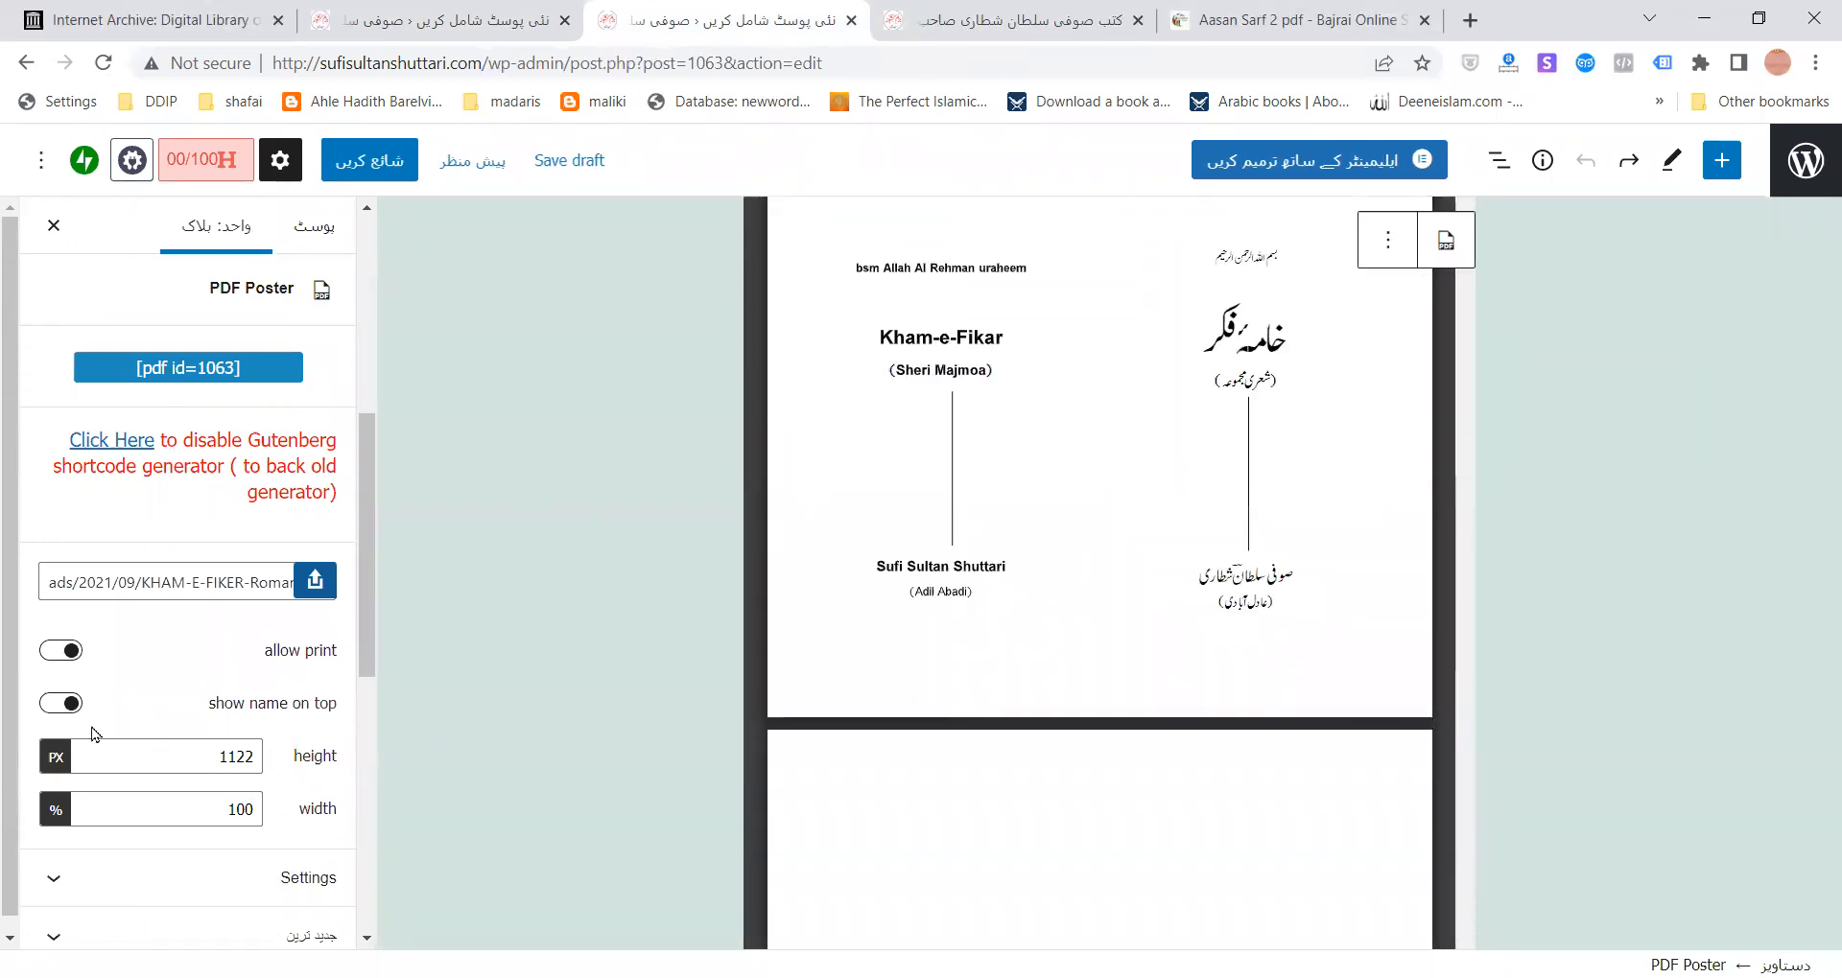
click(67, 656)
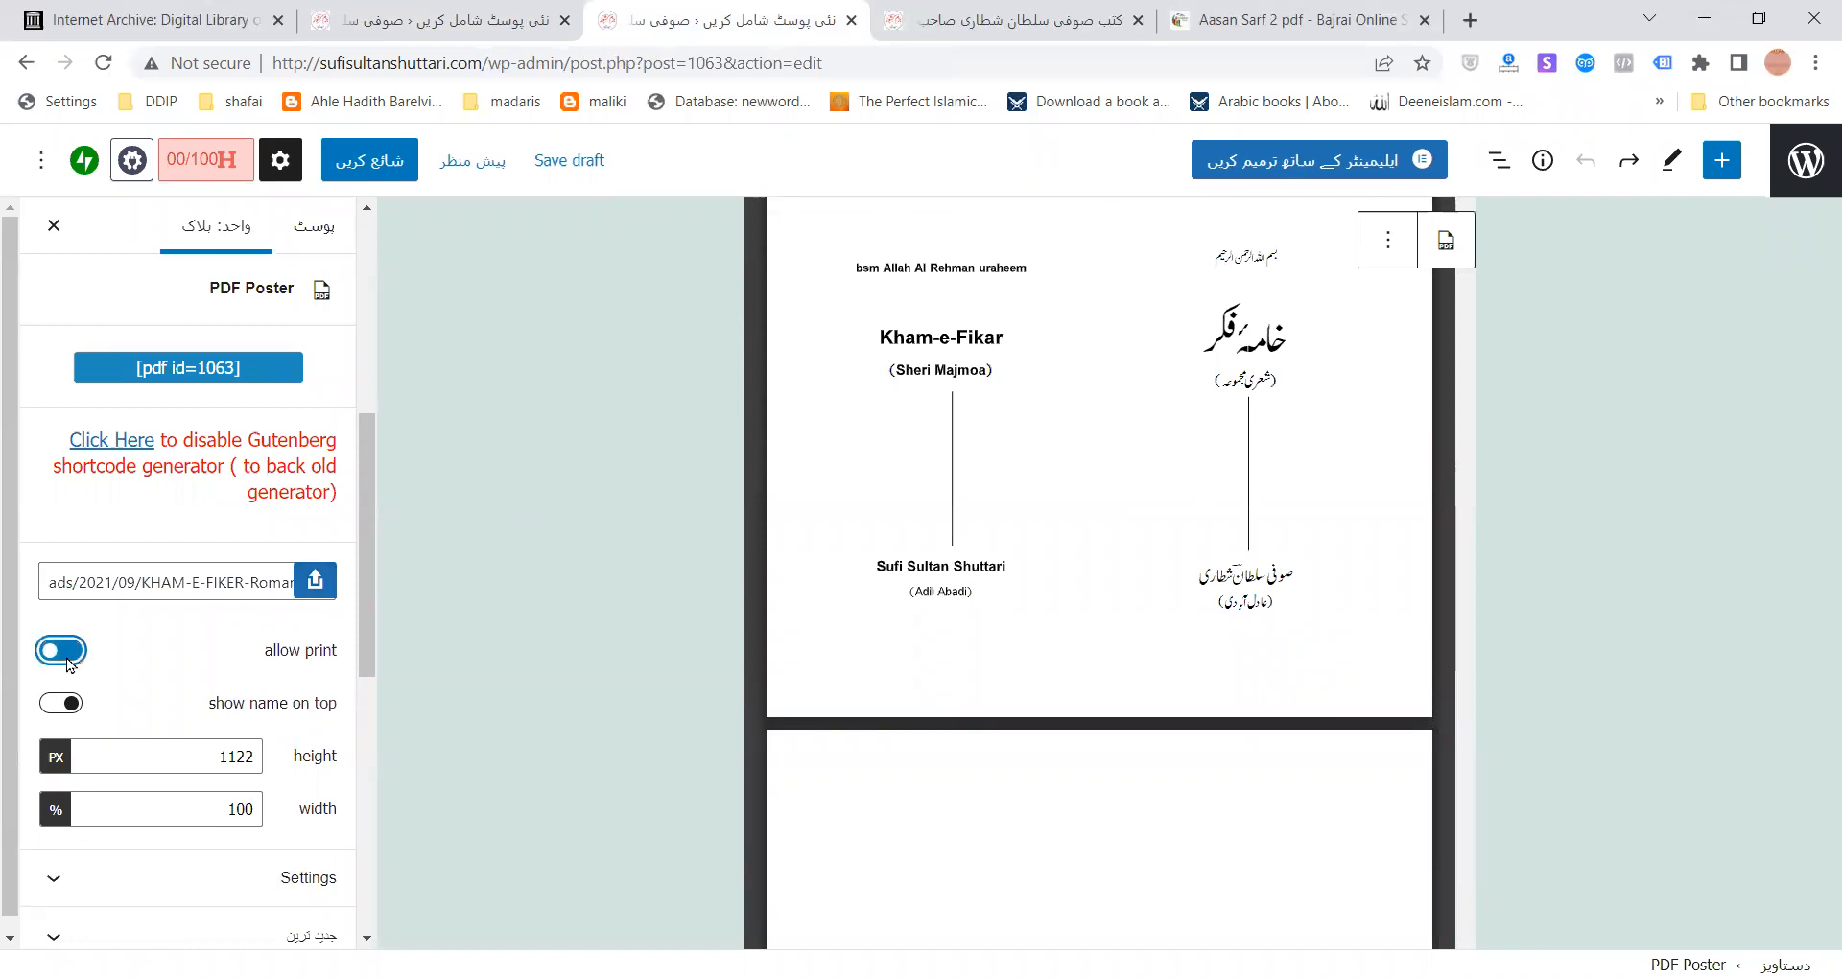
- Re-enable printing for the PDF and leave the file name hidden above the viewer
click(68, 658)
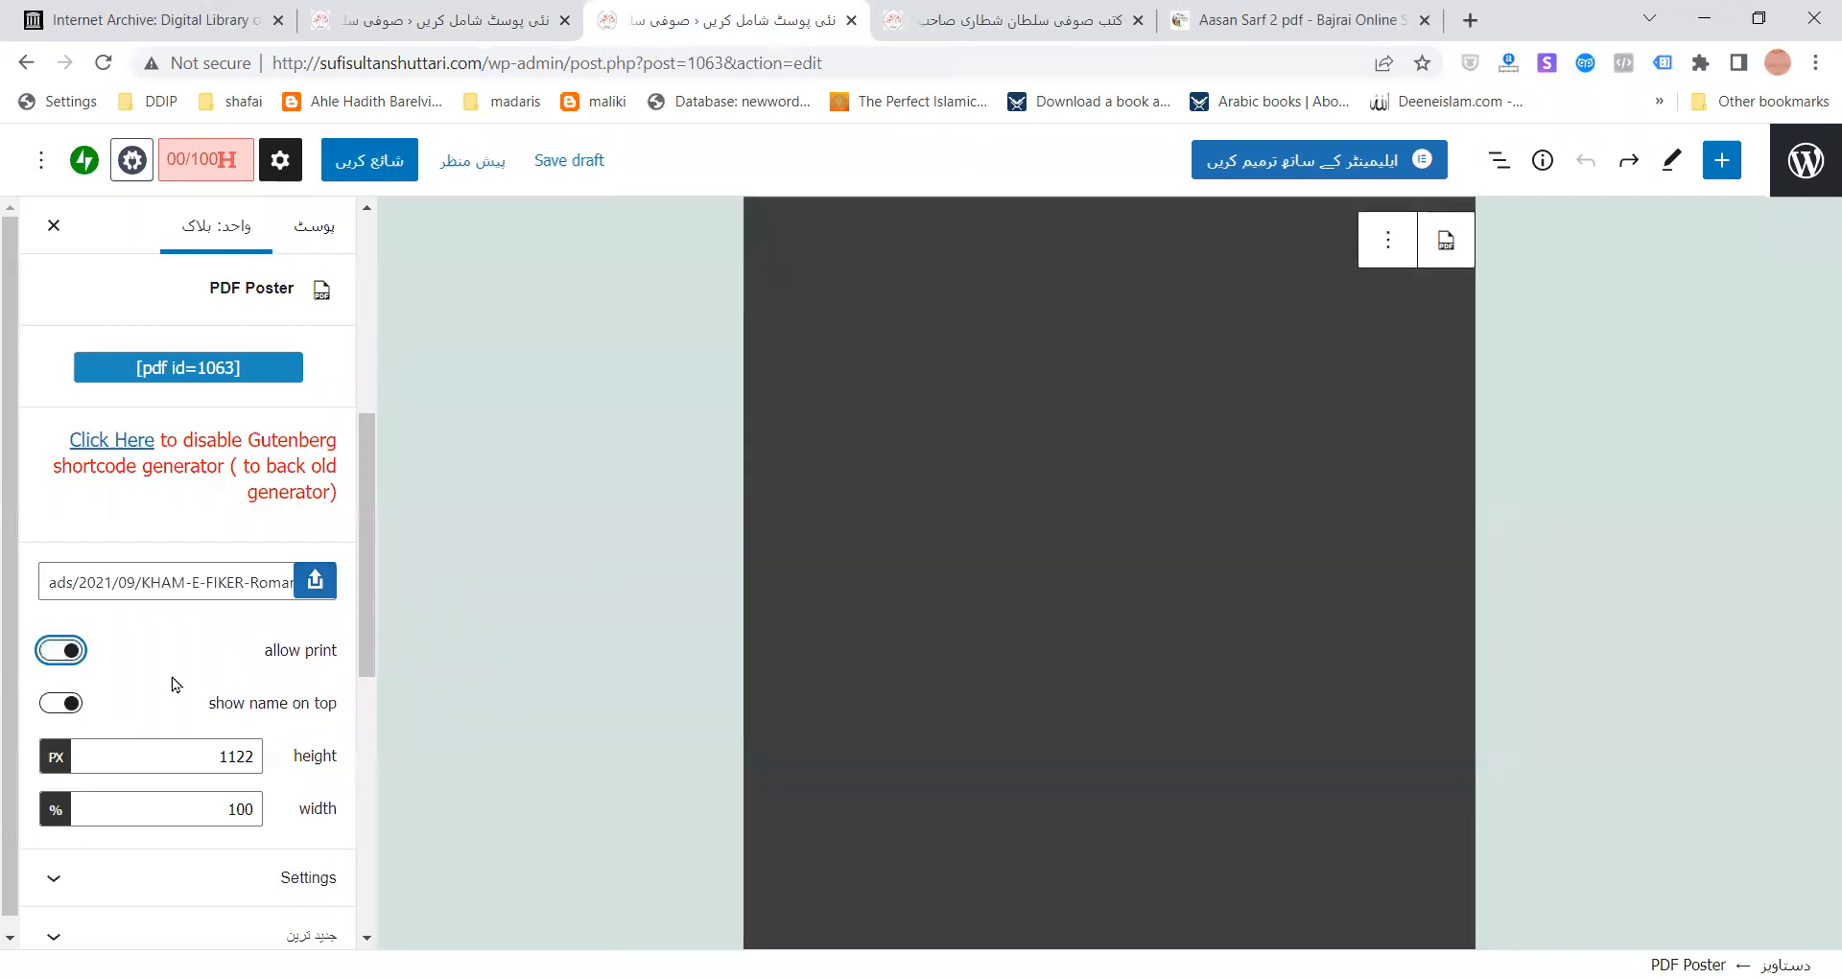
click(72, 706)
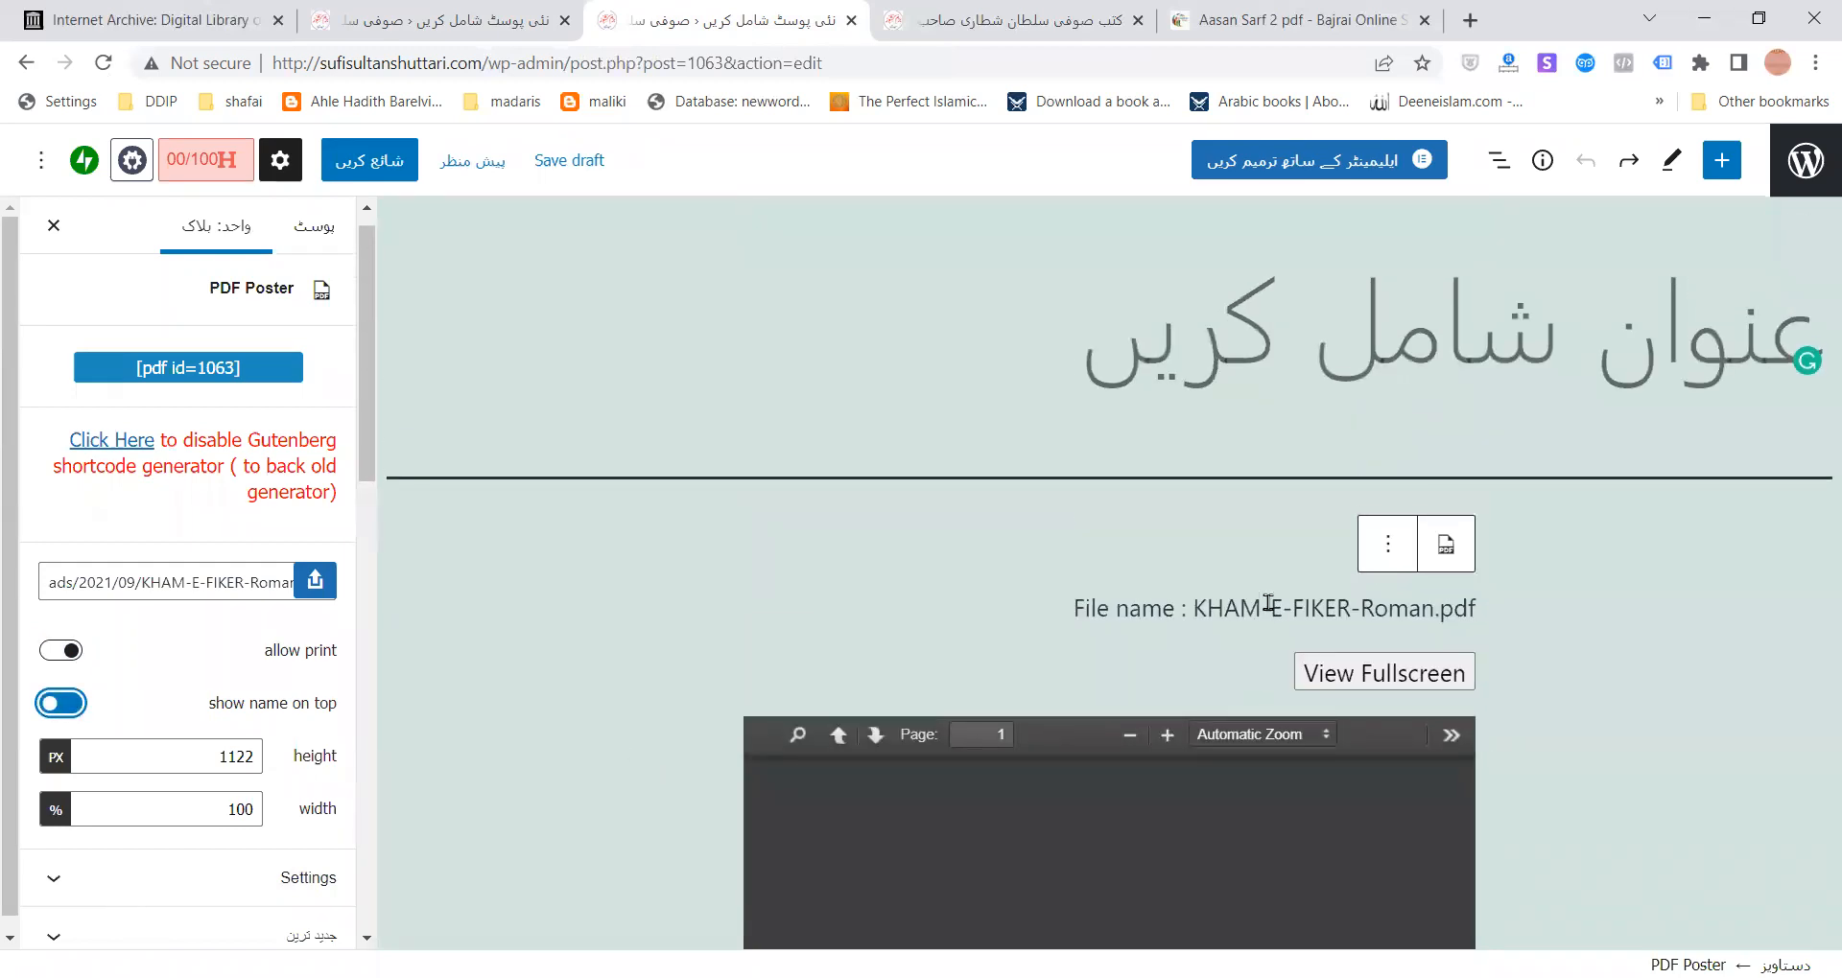
click(65, 710)
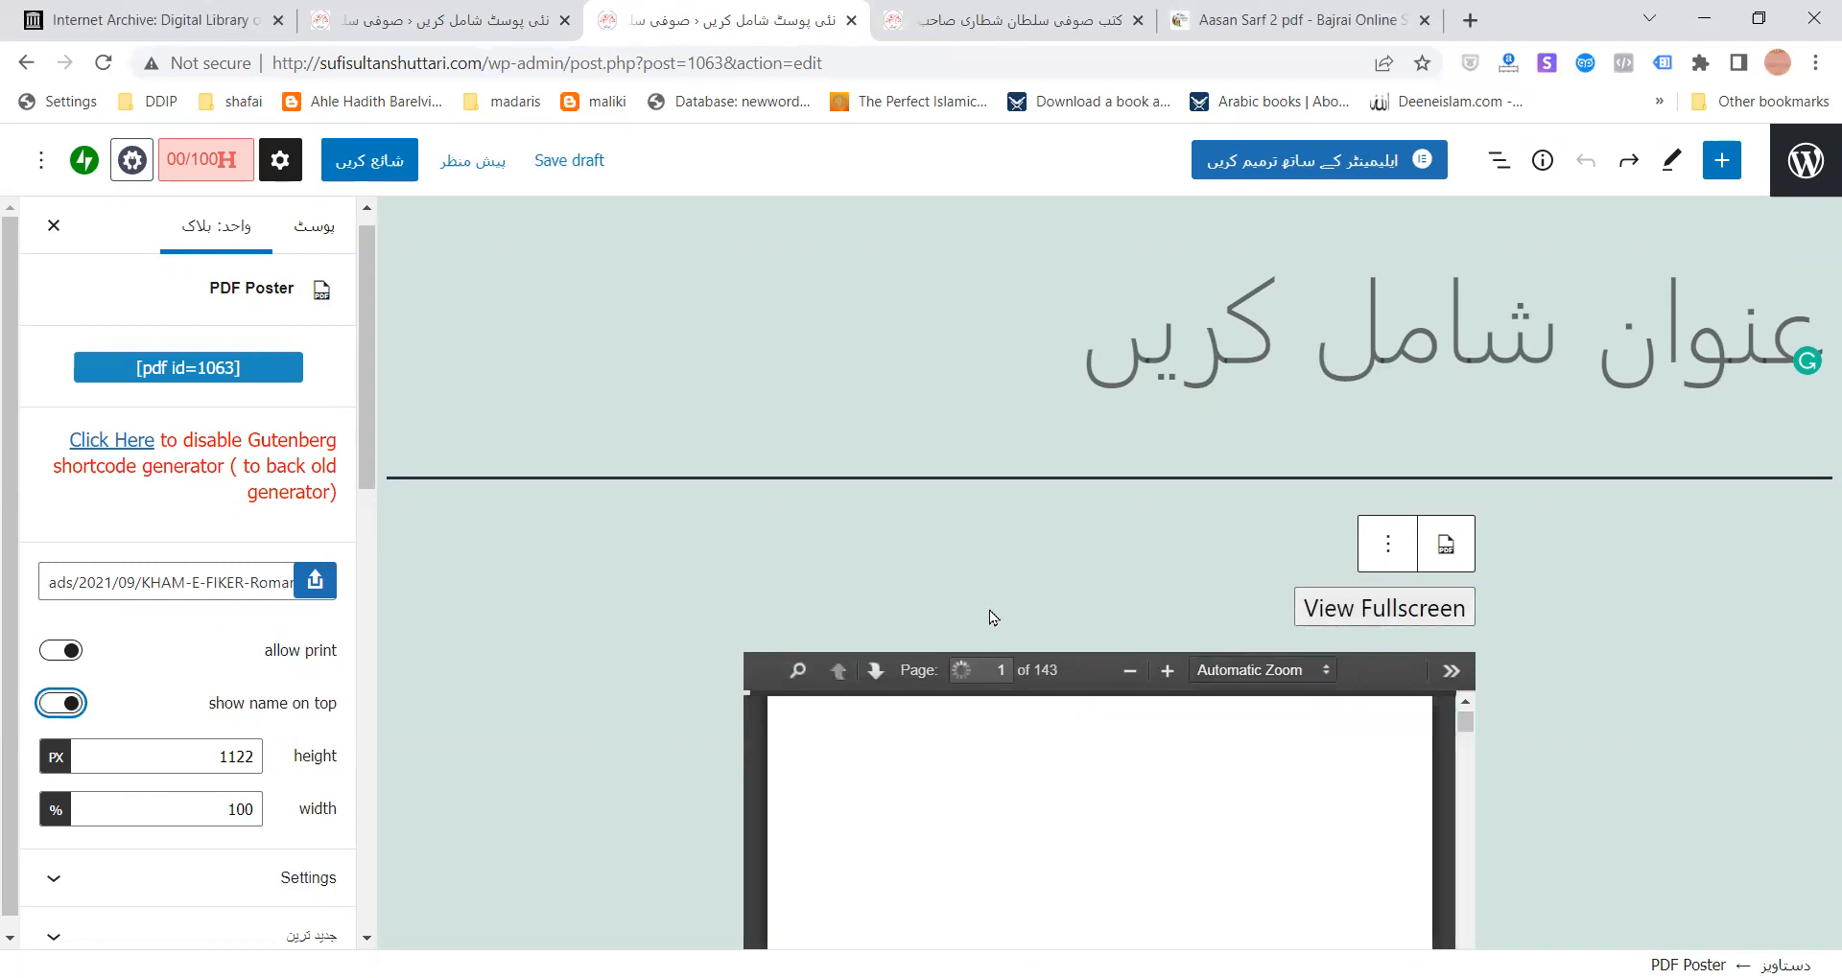
- Review and collapse the block's extra viewer settings, then return to the post's own settings
scroll(556, 691, down, 3)
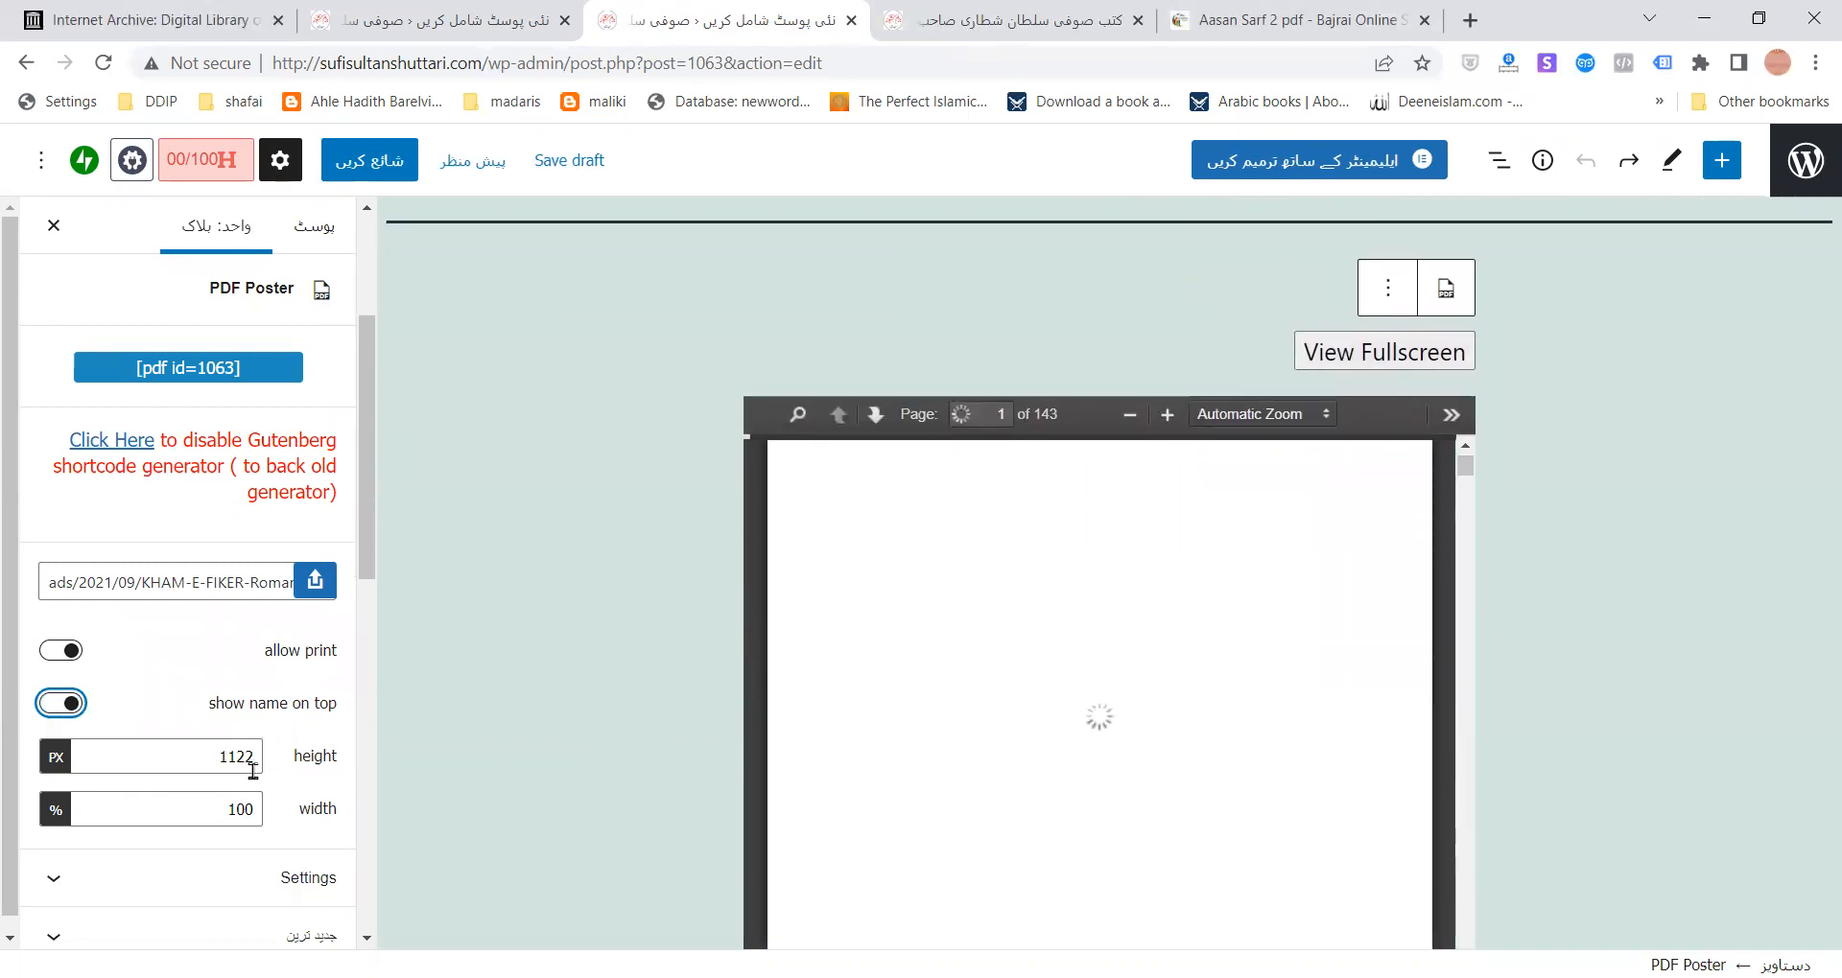
click(266, 862)
scroll(266, 854, down, 4)
scroll(240, 704, down, 1)
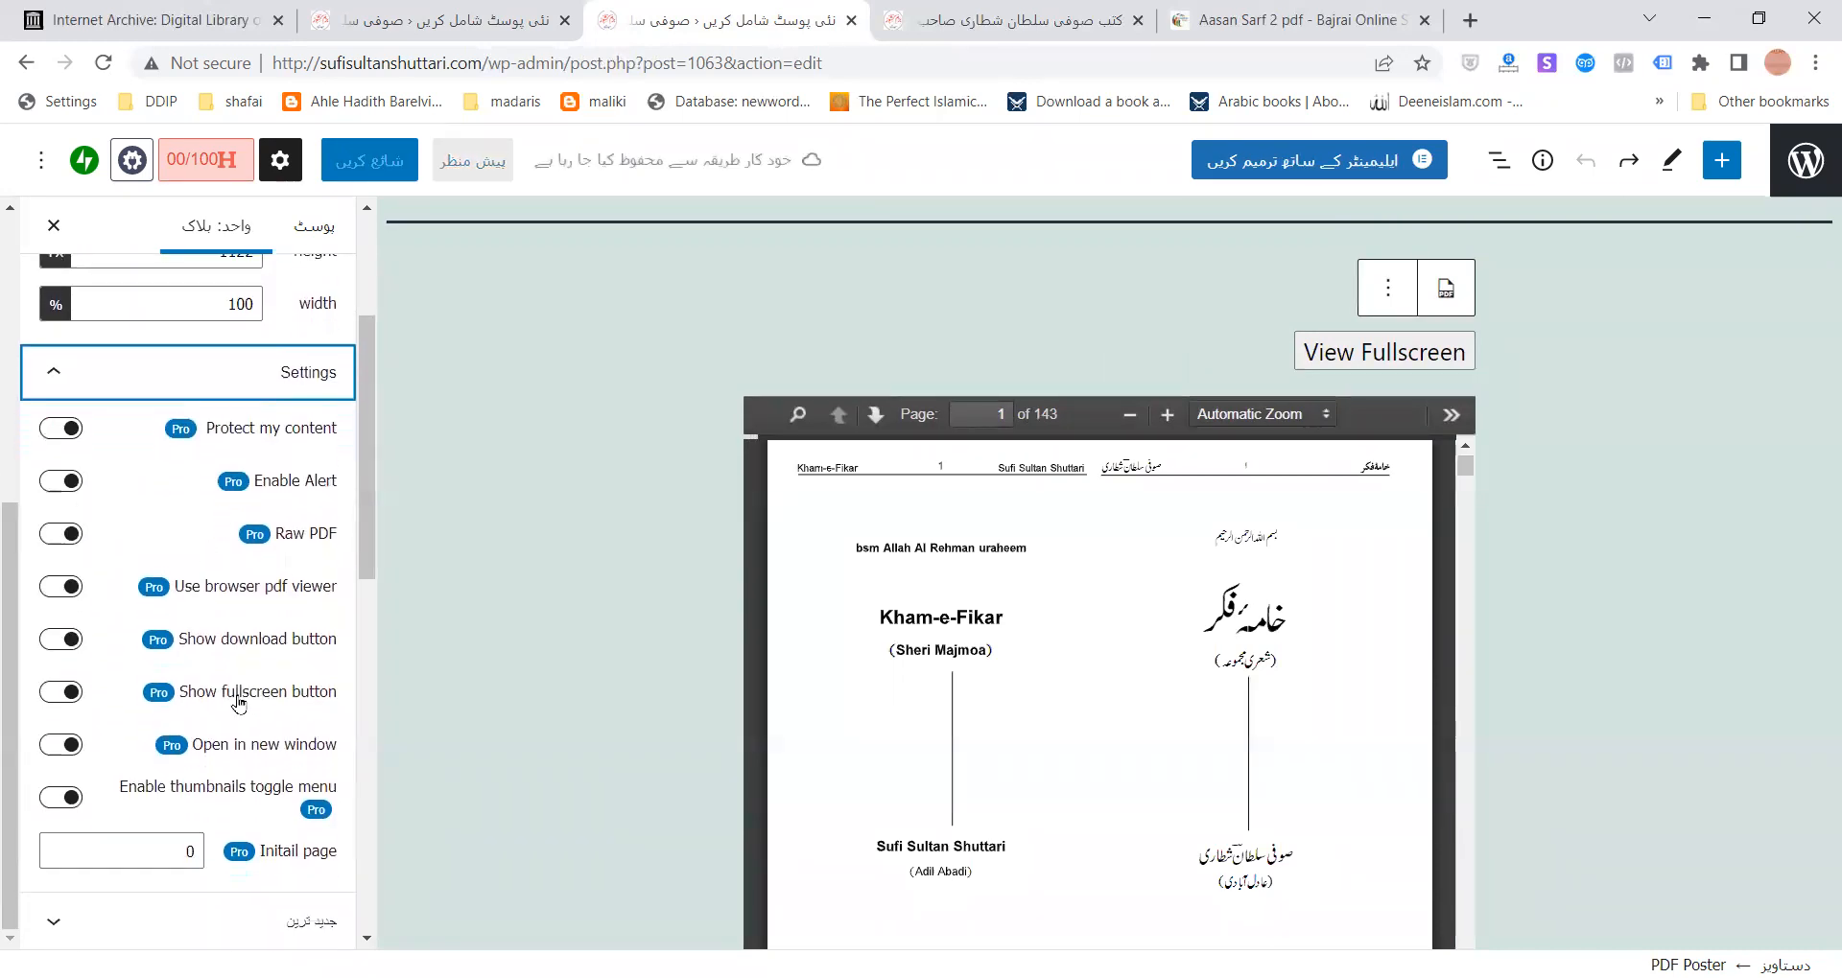
click(255, 389)
scroll(516, 539, up, 3)
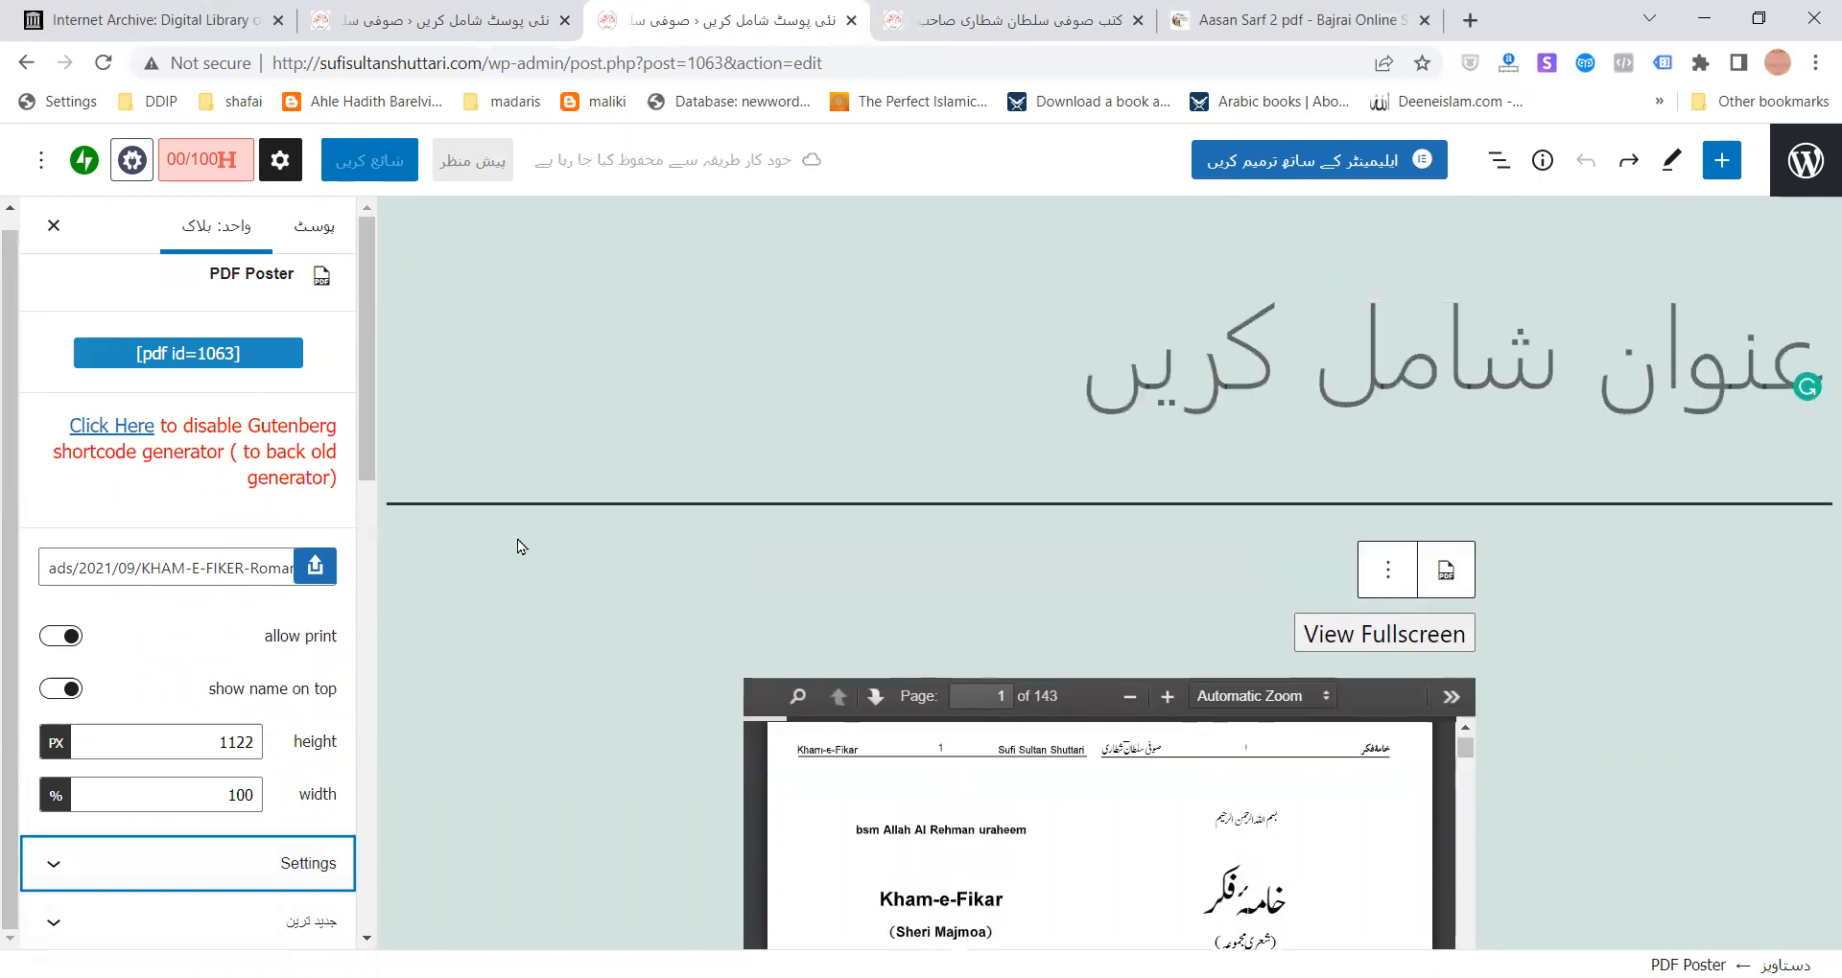
click(1504, 259)
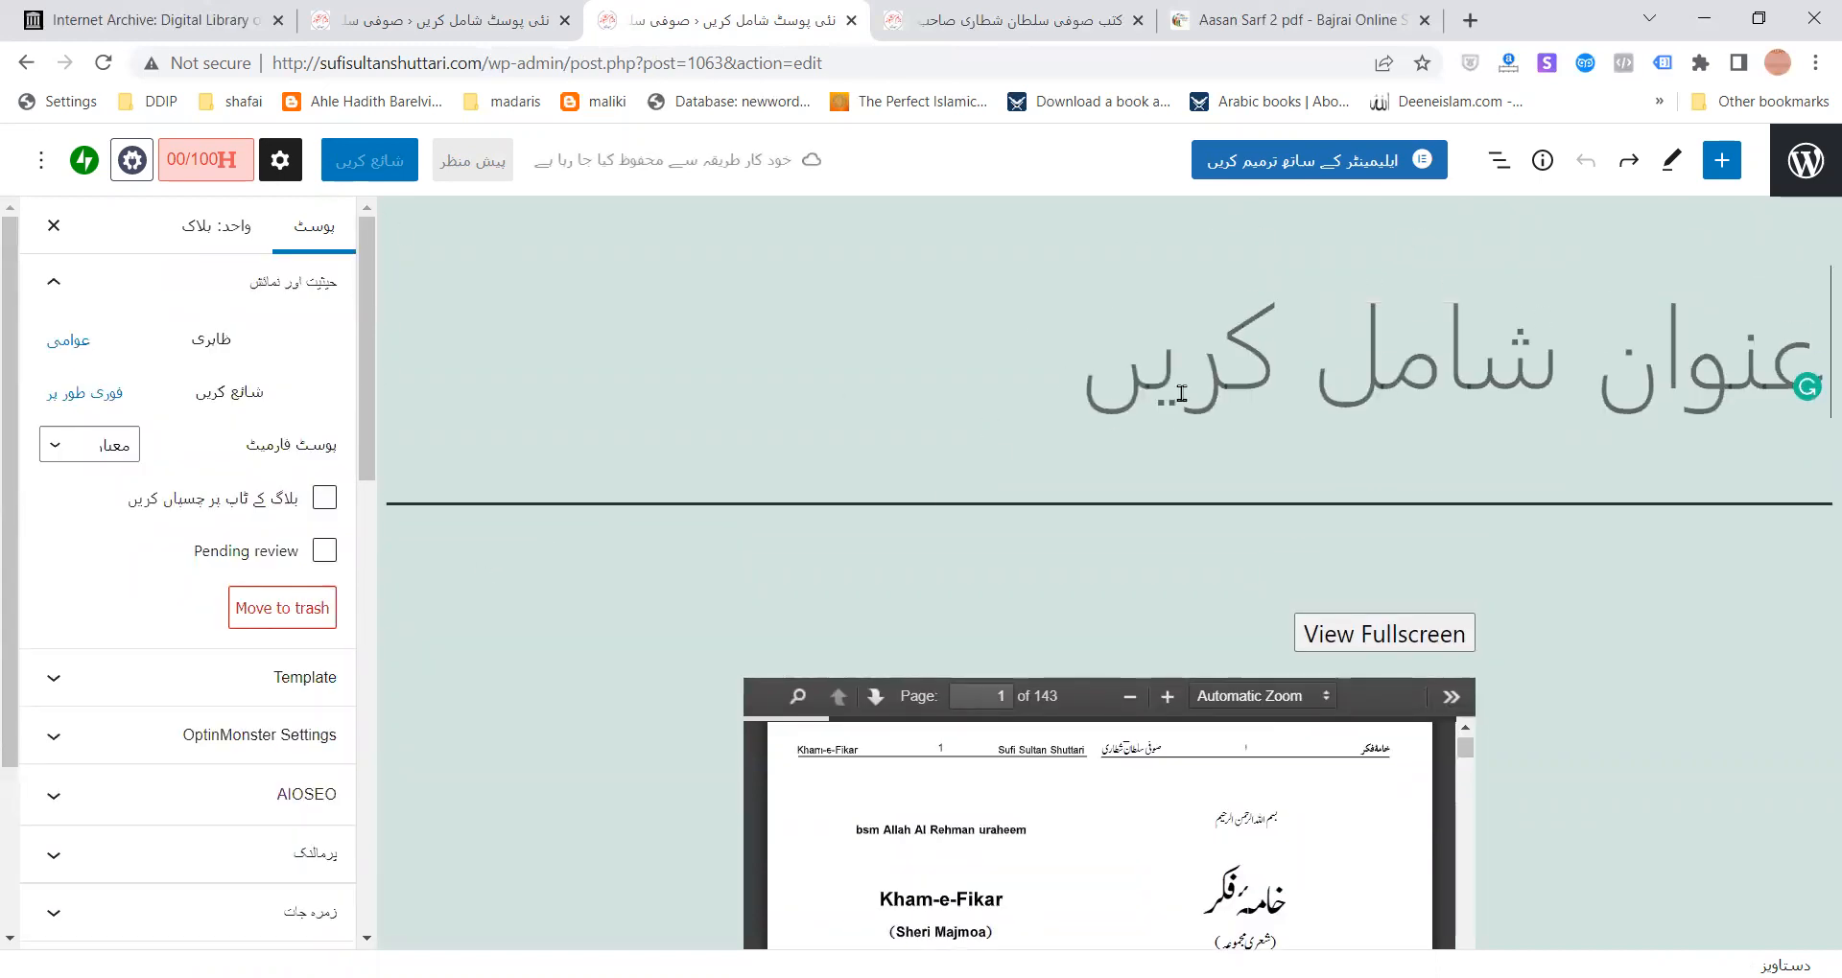
- Enter 'pdf checking' as the post title
text(pdf)
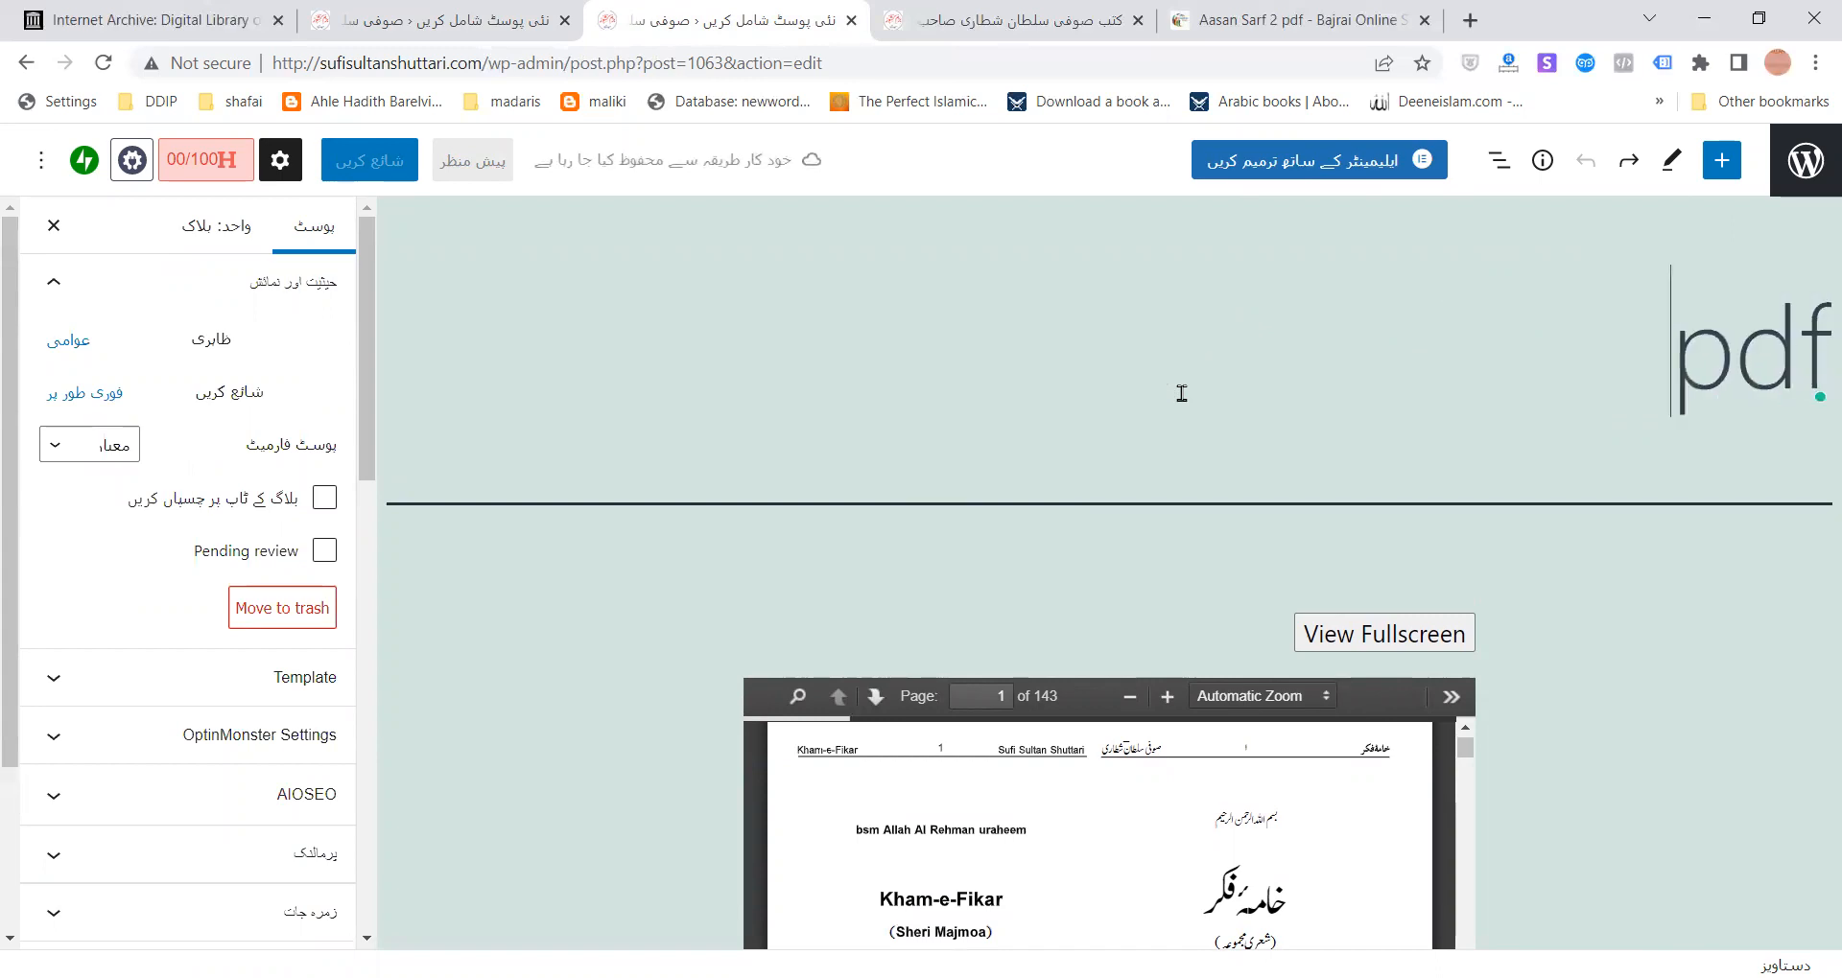
text( checking)
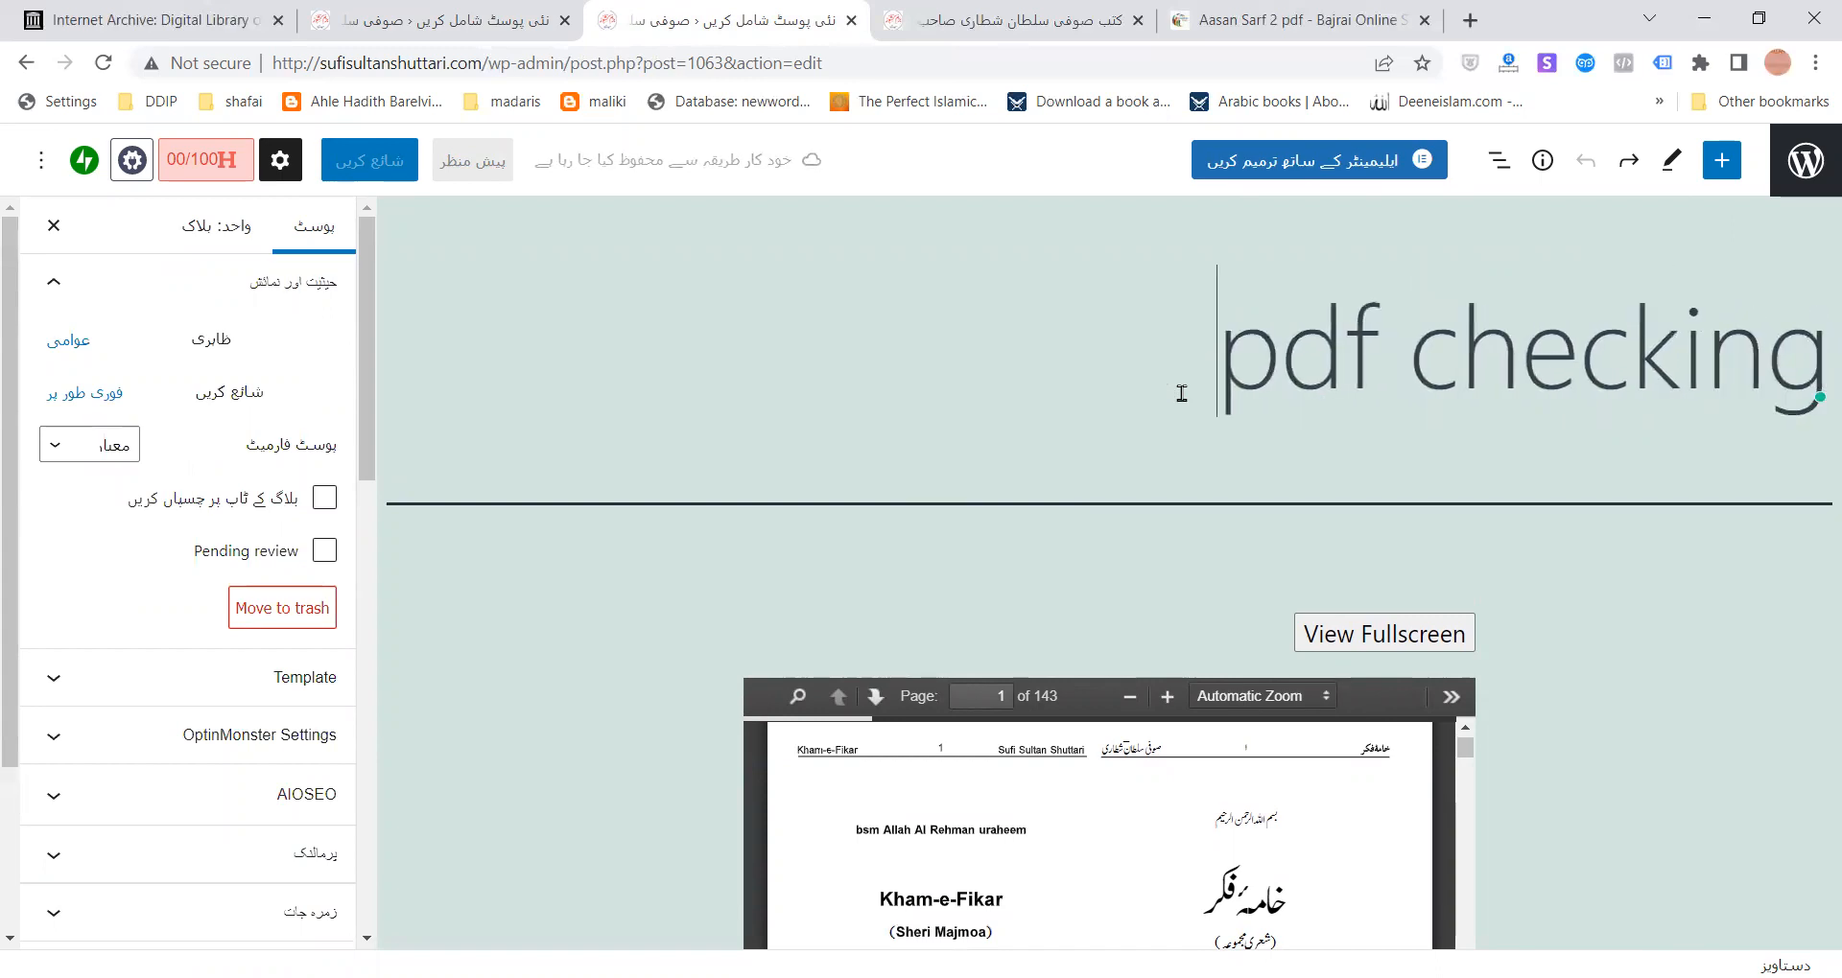
click(798, 617)
click(823, 563)
- Publish the post and open its live /pdf-checking page
click(384, 173)
click(385, 172)
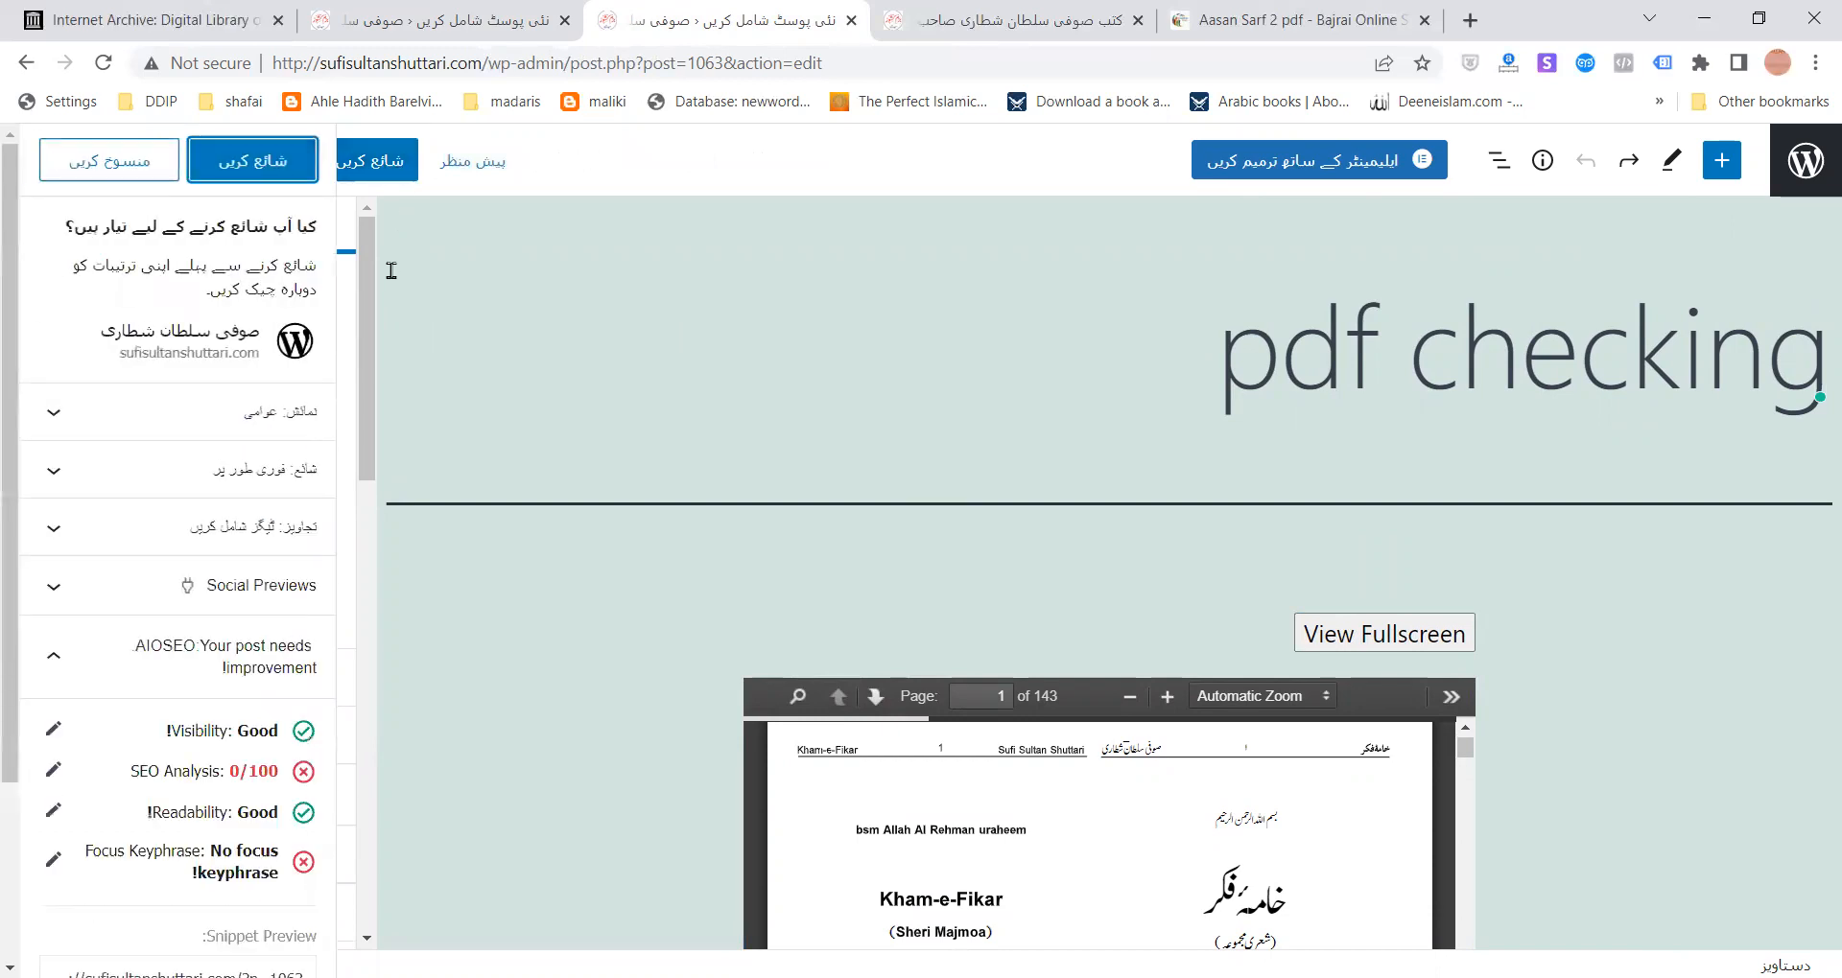
click(220, 162)
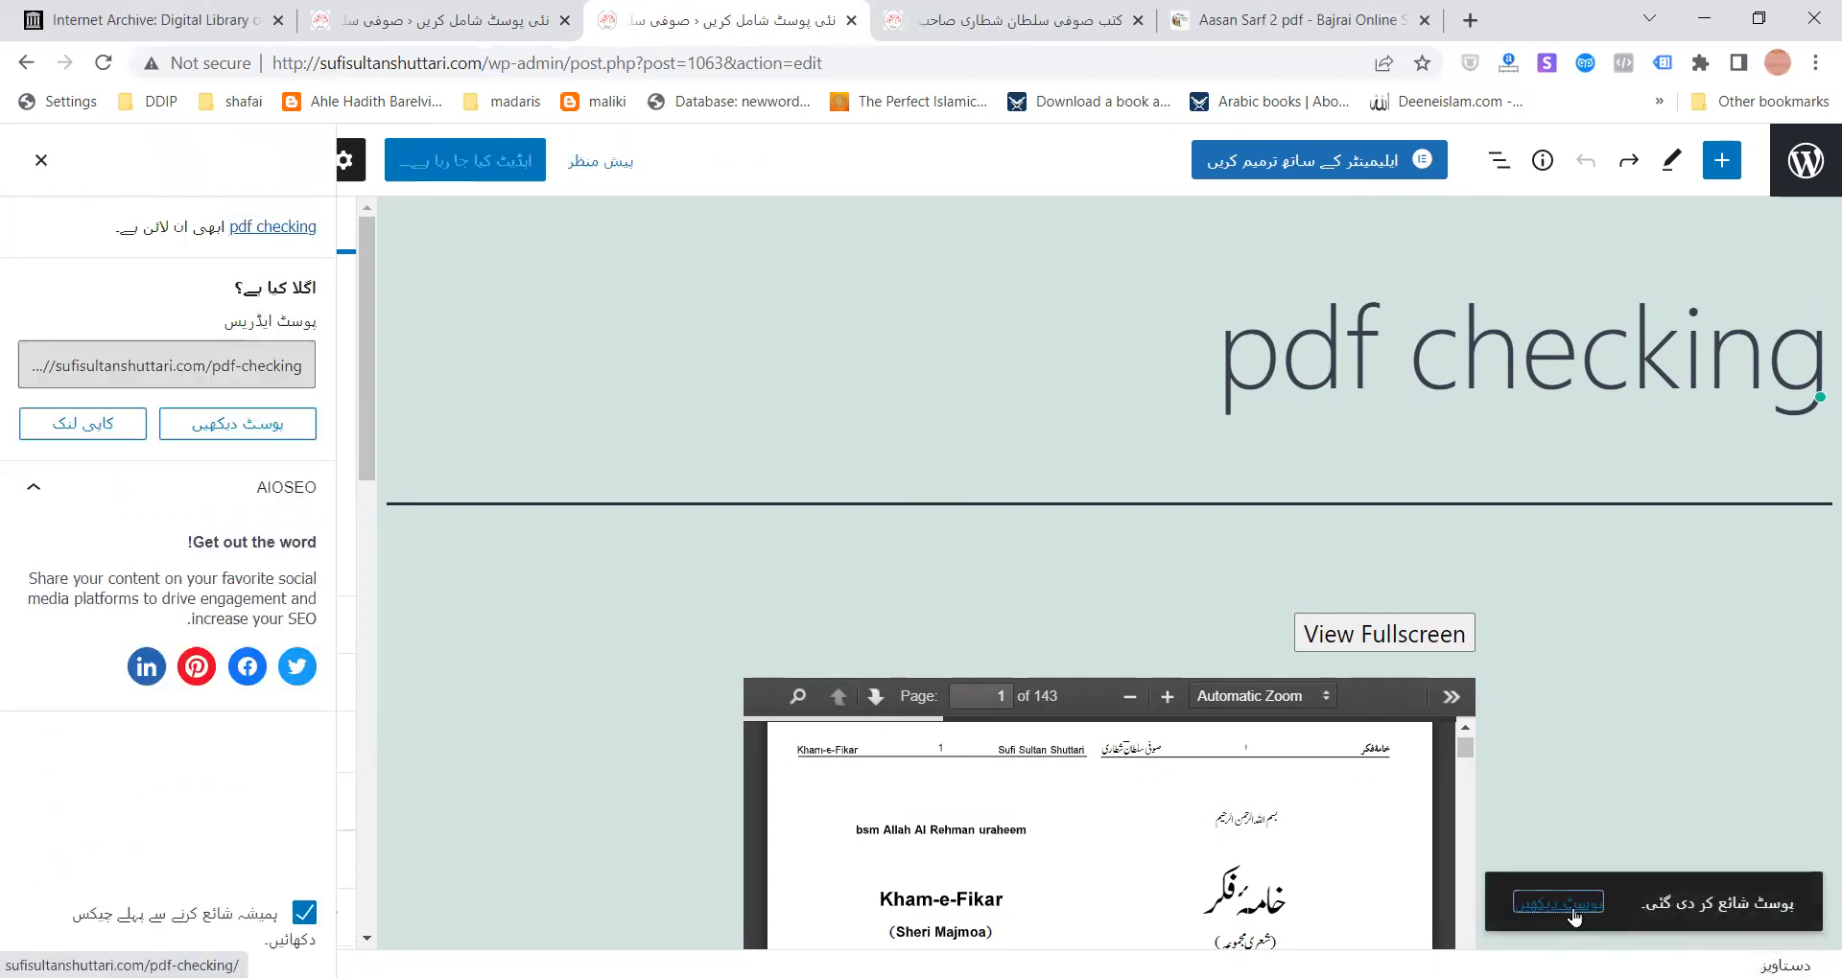
click(1573, 913)
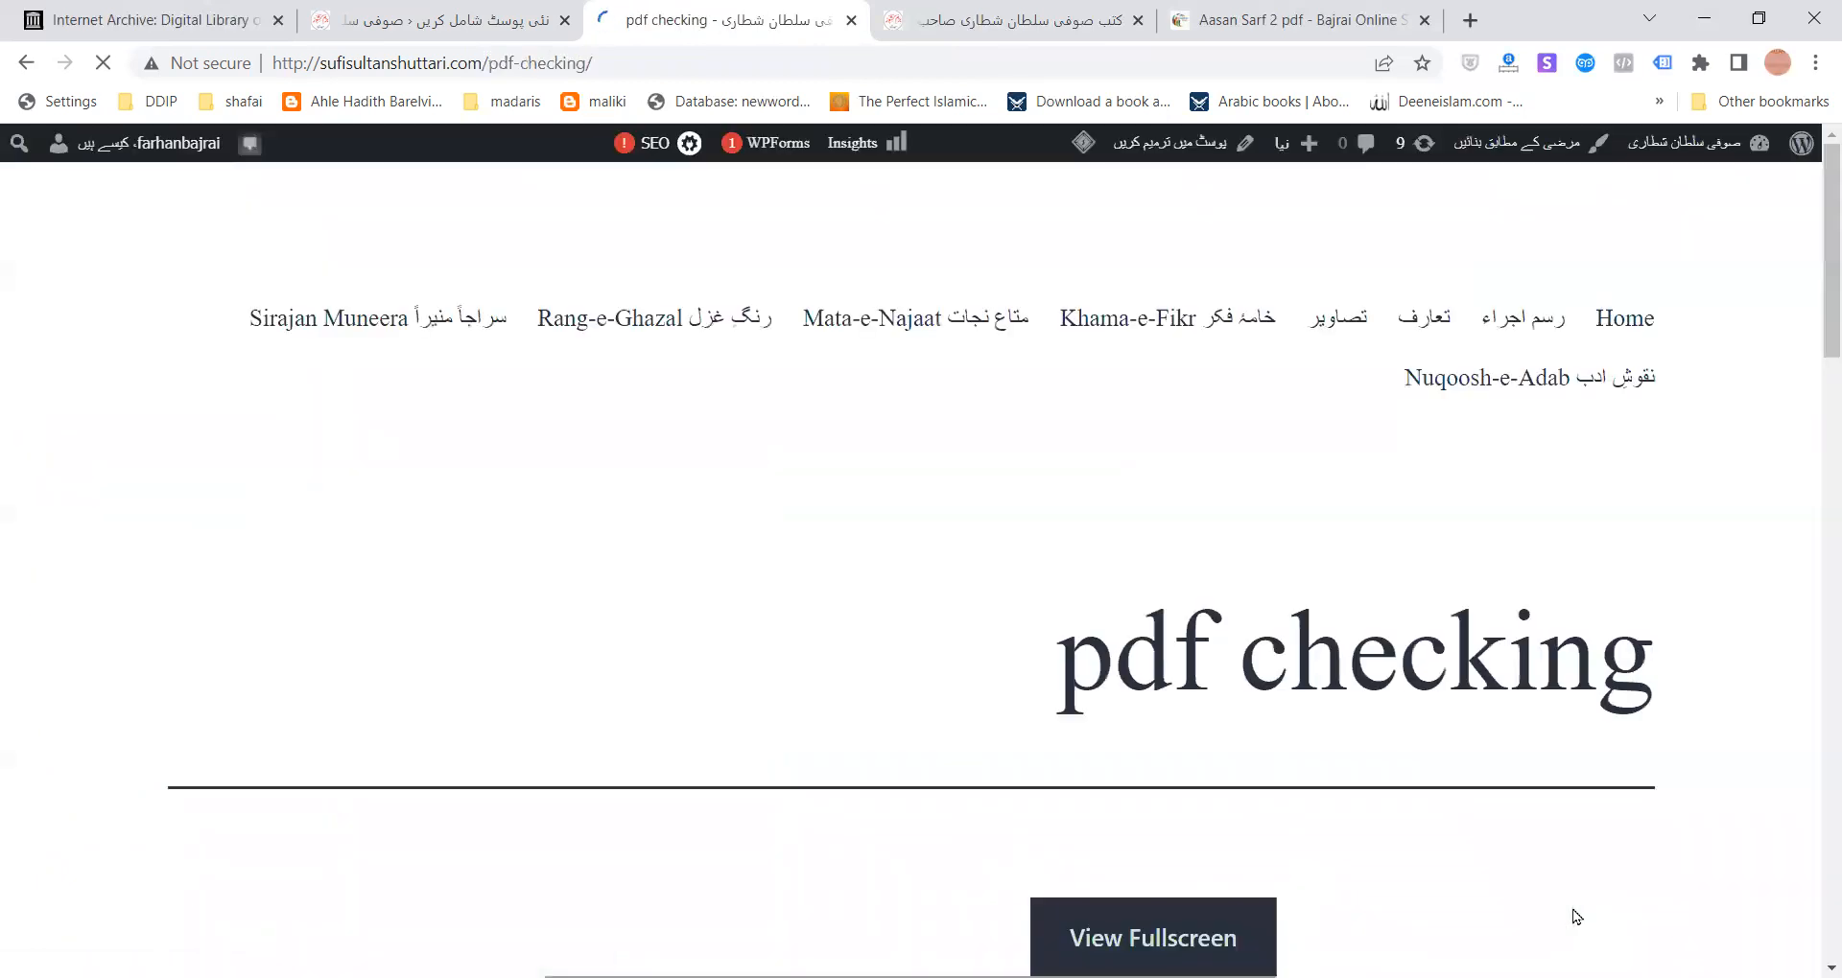
scroll(1171, 545, down, 7)
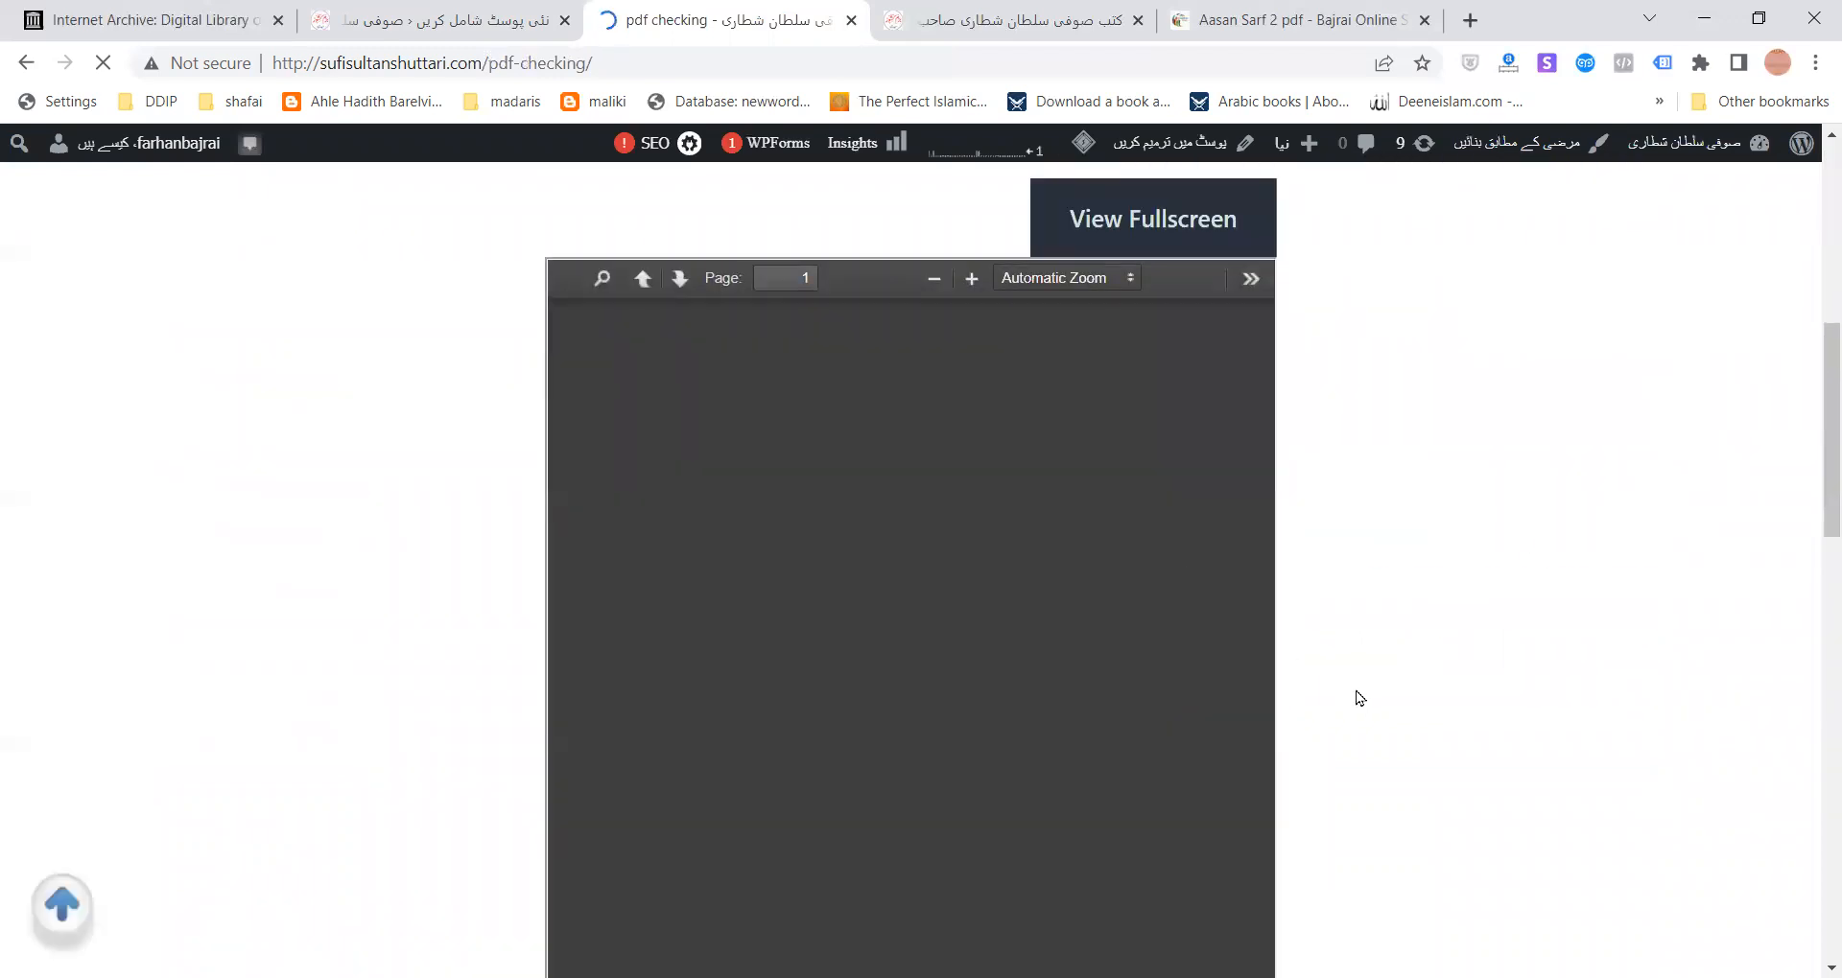
scroll(1343, 700, down, 2)
scroll(1087, 707, up, 4)
scroll(808, 687, down, 4)
scroll(984, 655, up, 2)
- Follow the Aasan Sarf 2 article's download link to ASAN-SARF-2.pdf on archive.org
click(1329, 18)
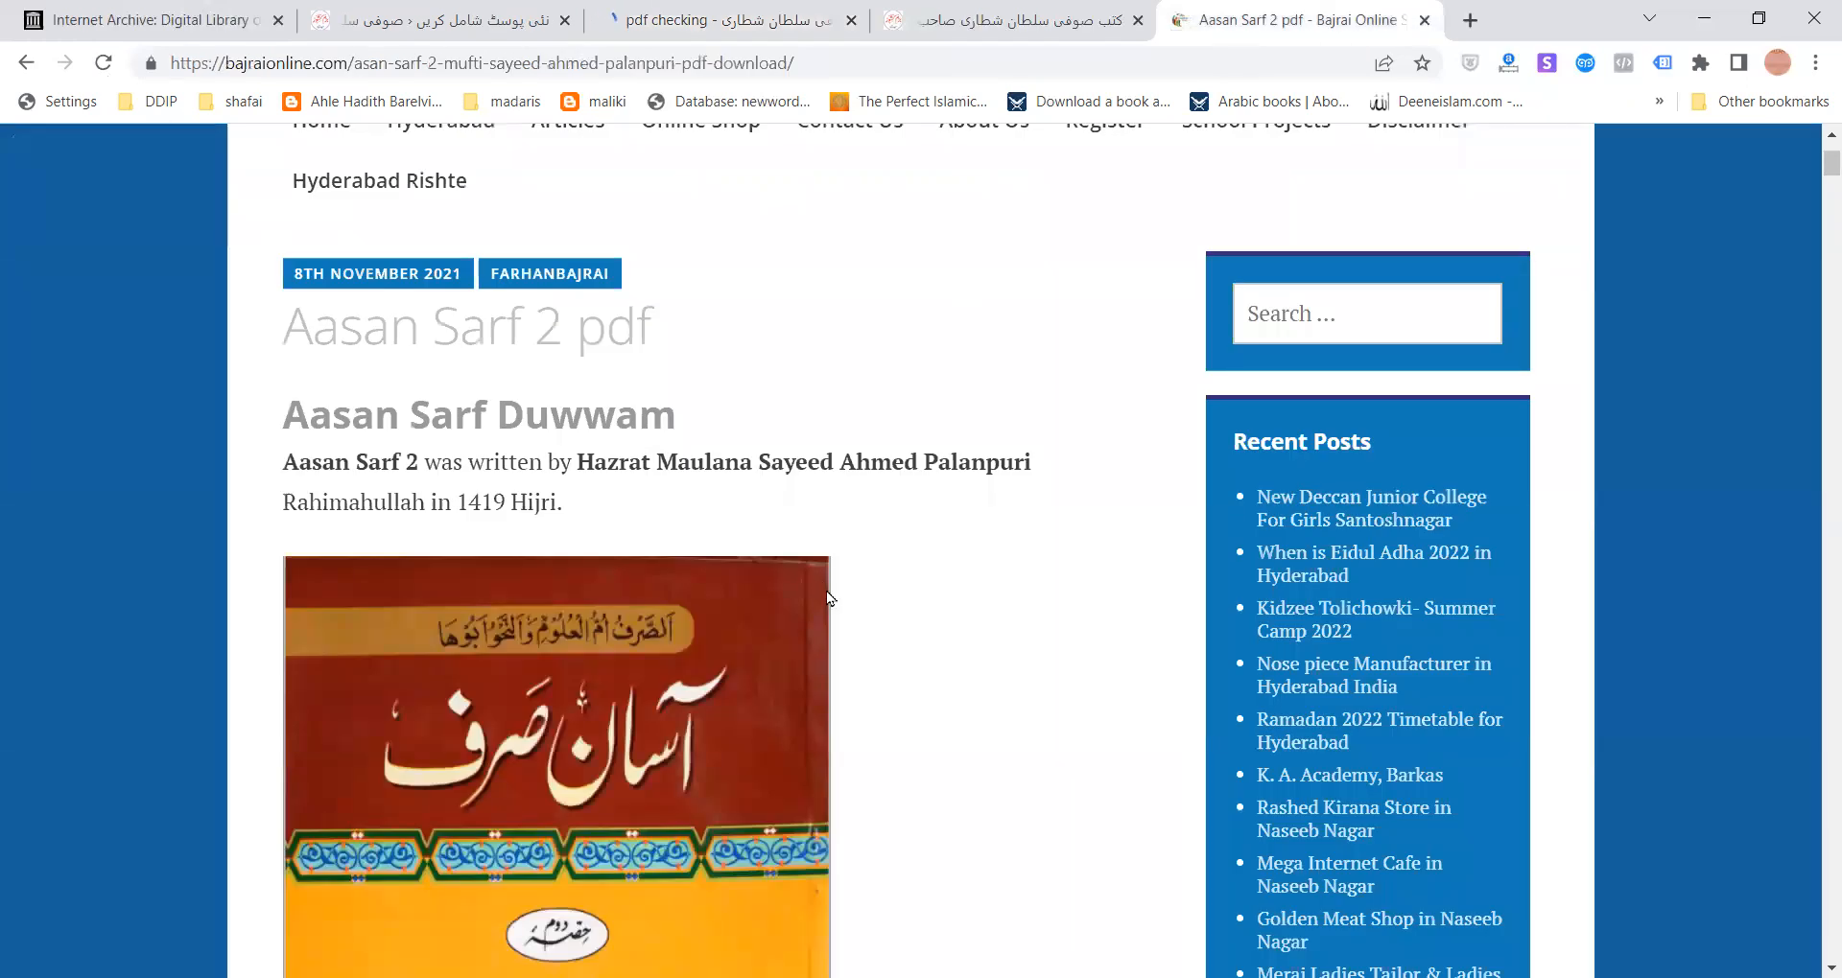
scroll(516, 437, down, 3)
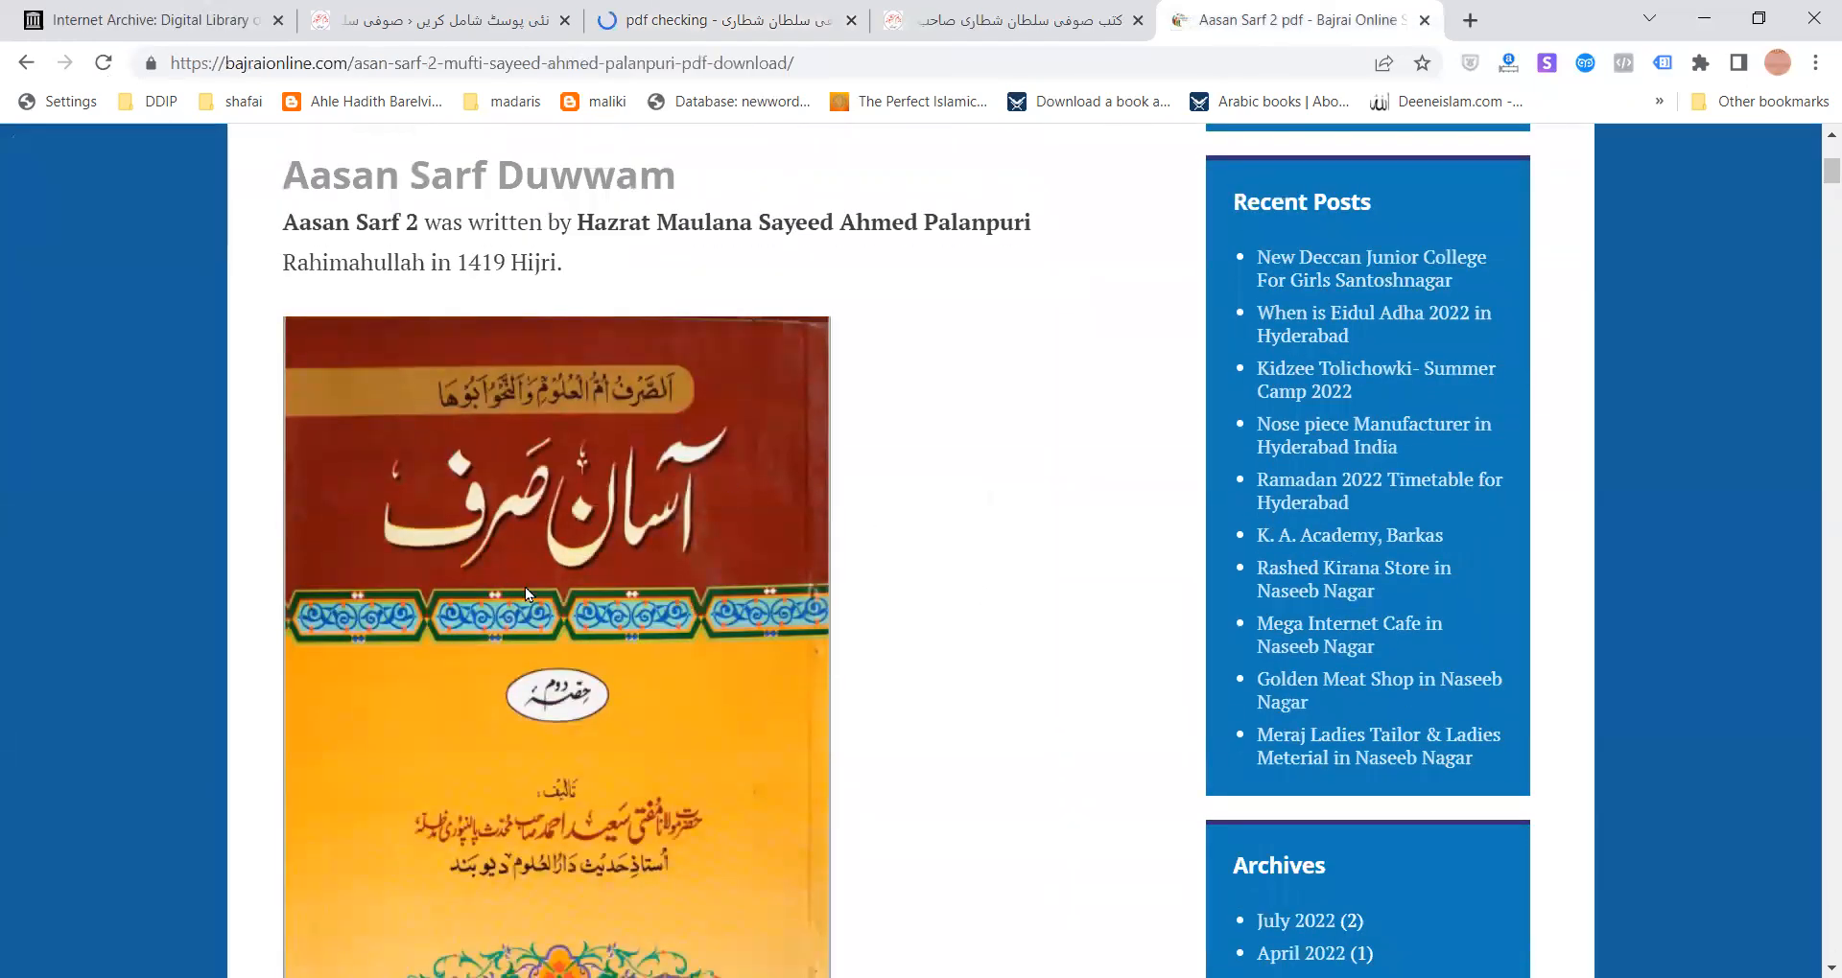
scroll(526, 589, down, 6)
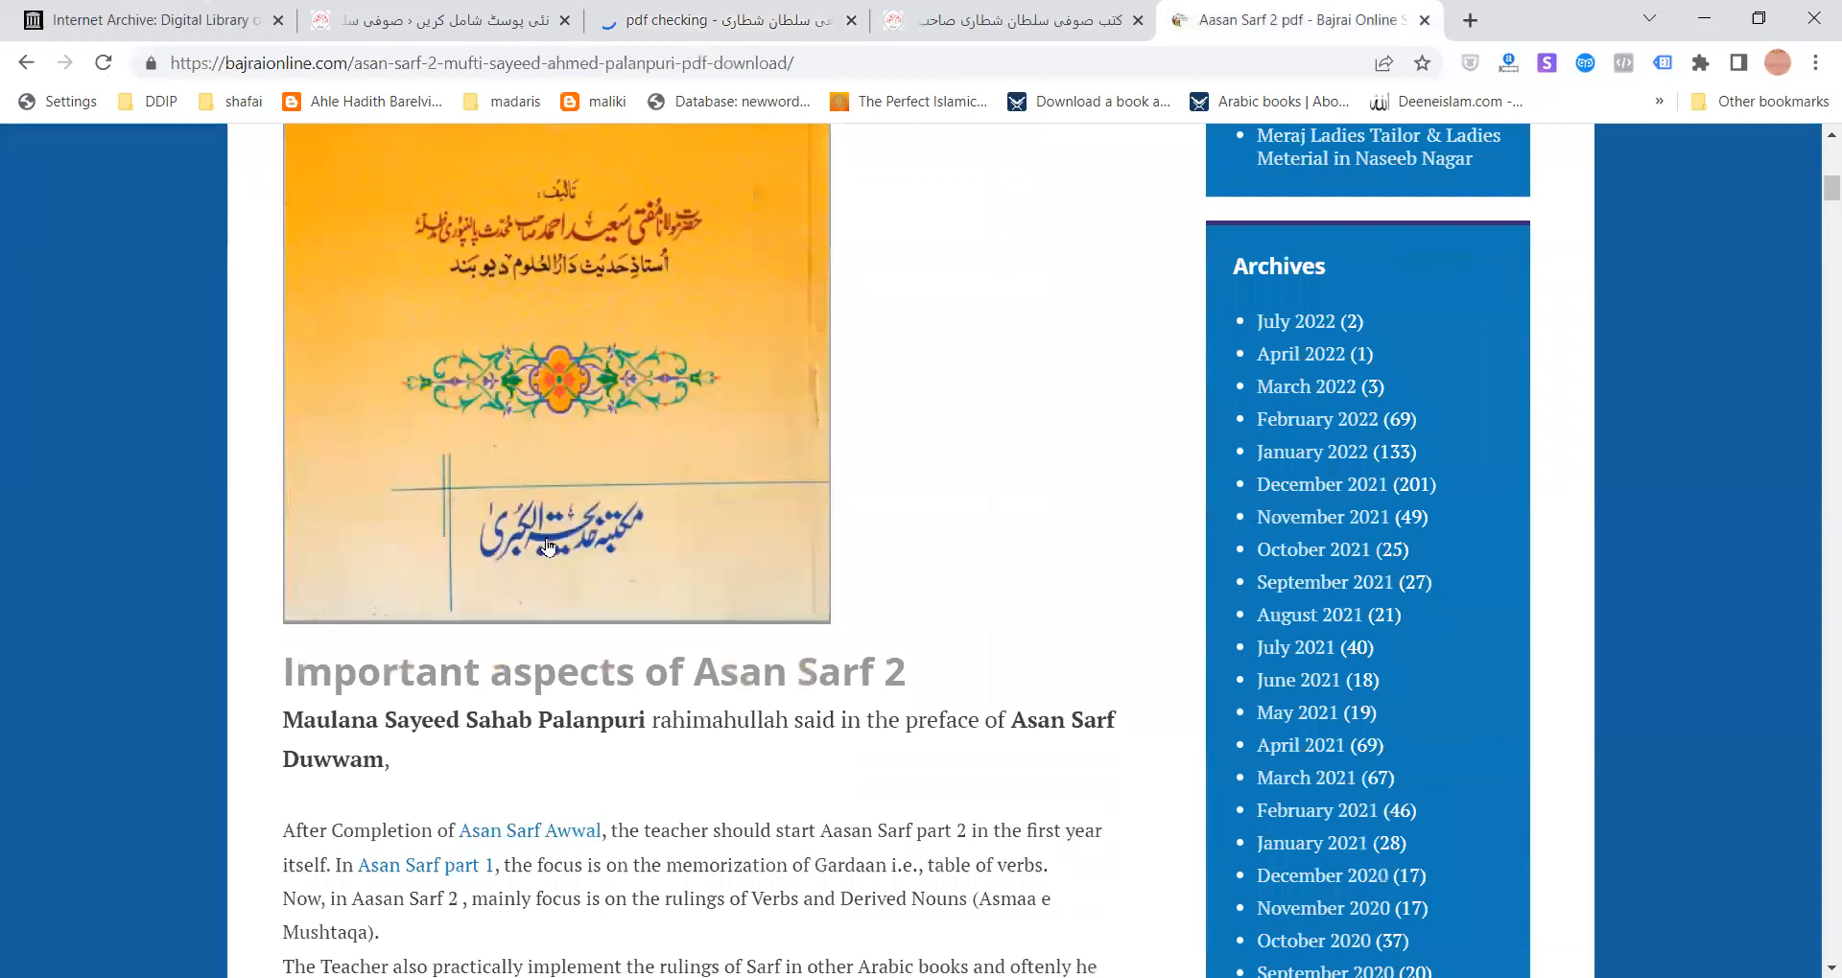
scroll(546, 546, down, 7)
scroll(636, 671, up, 4)
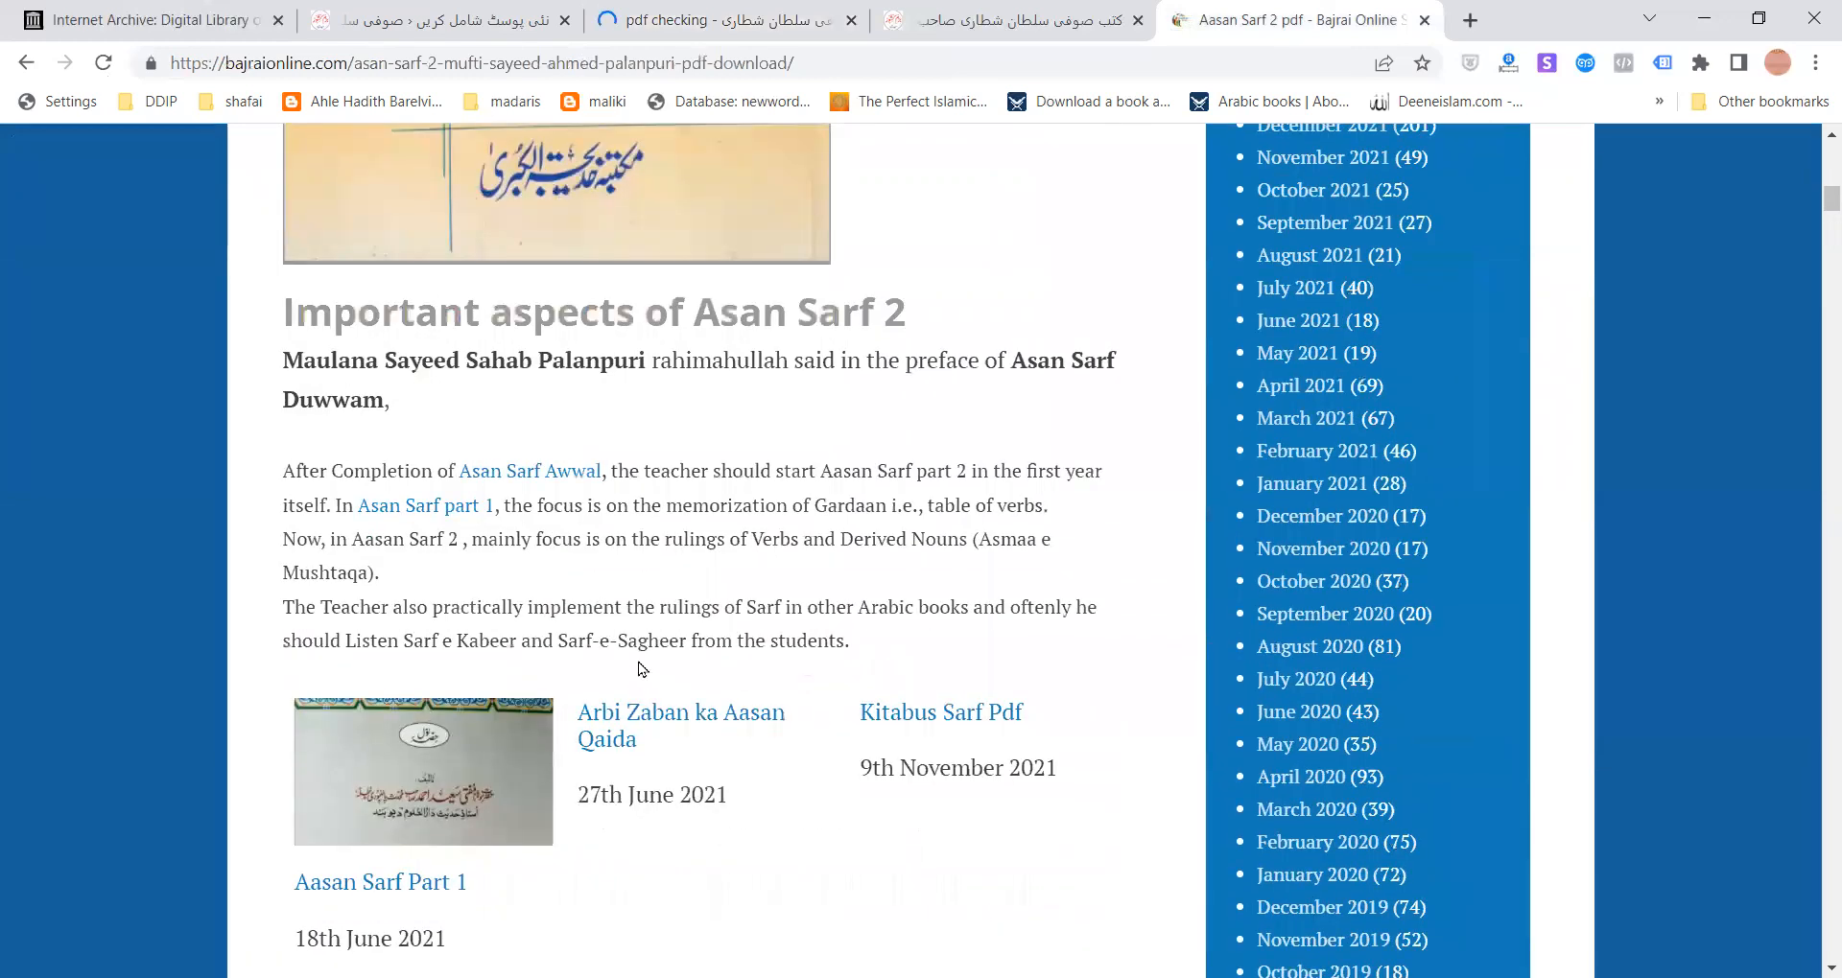
scroll(642, 670, down, 6)
scroll(544, 630, down, 3)
click(573, 507)
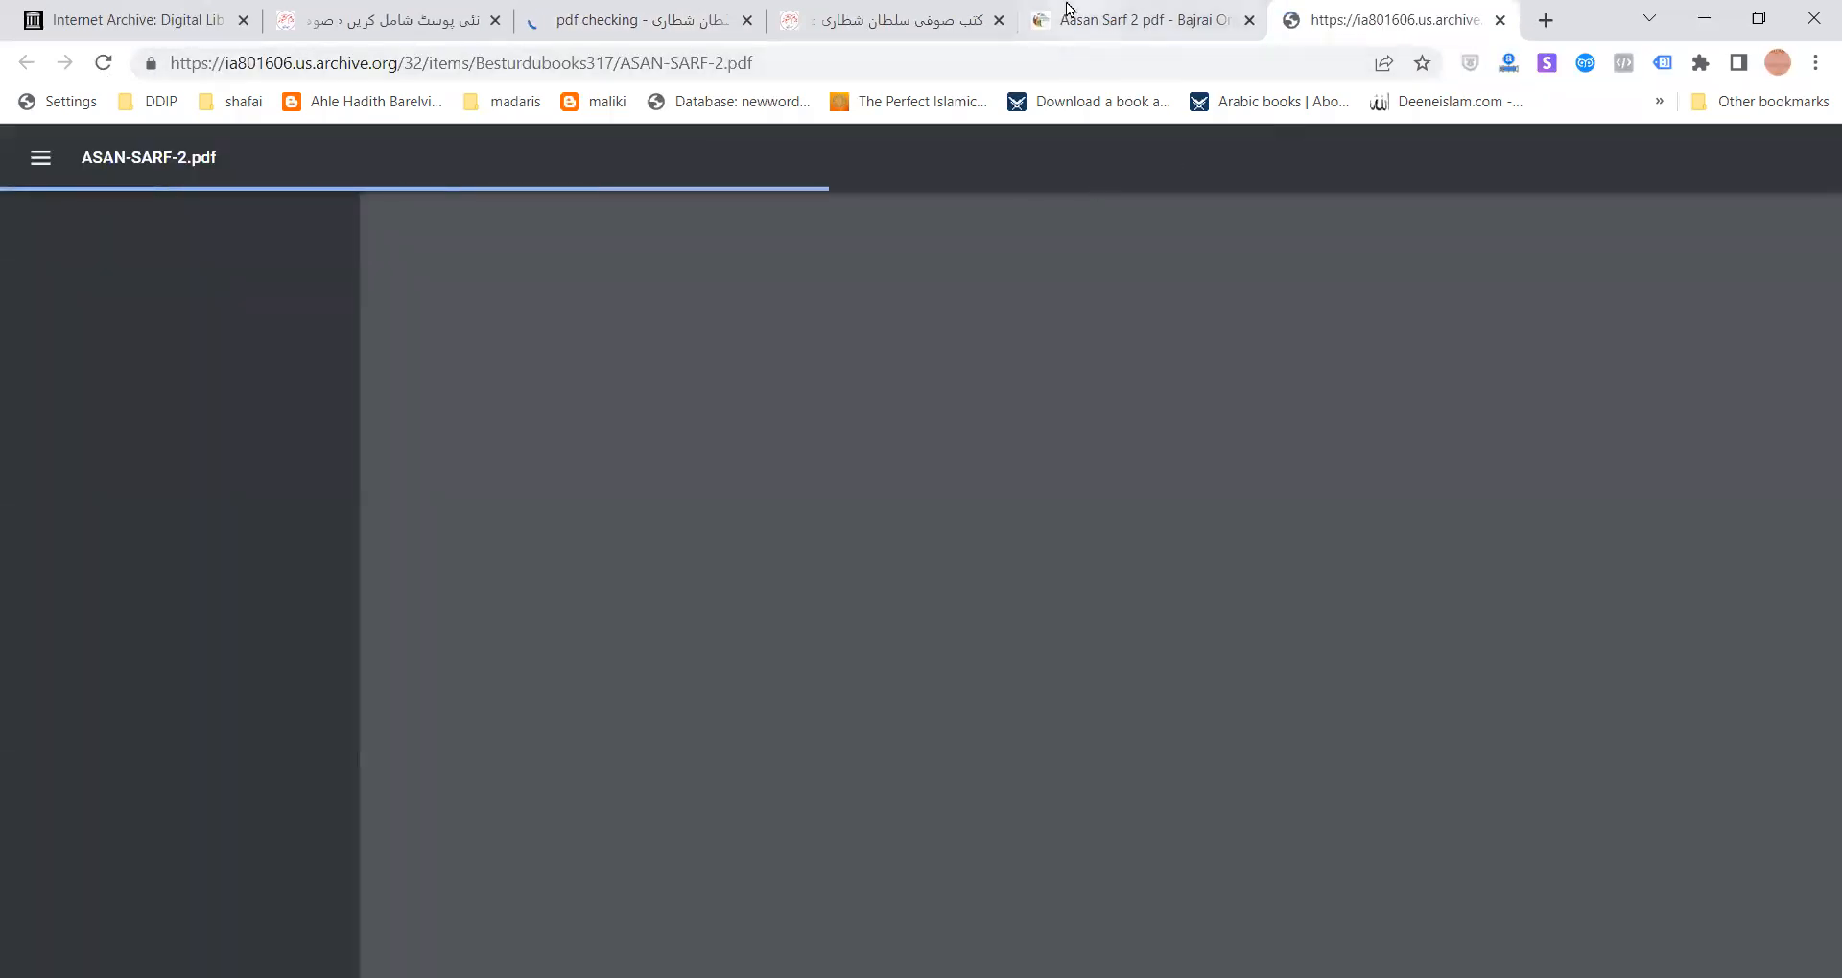
- Look over the article, the site's books page and the ASAN-SARF-2 PDF tab
click(1142, 19)
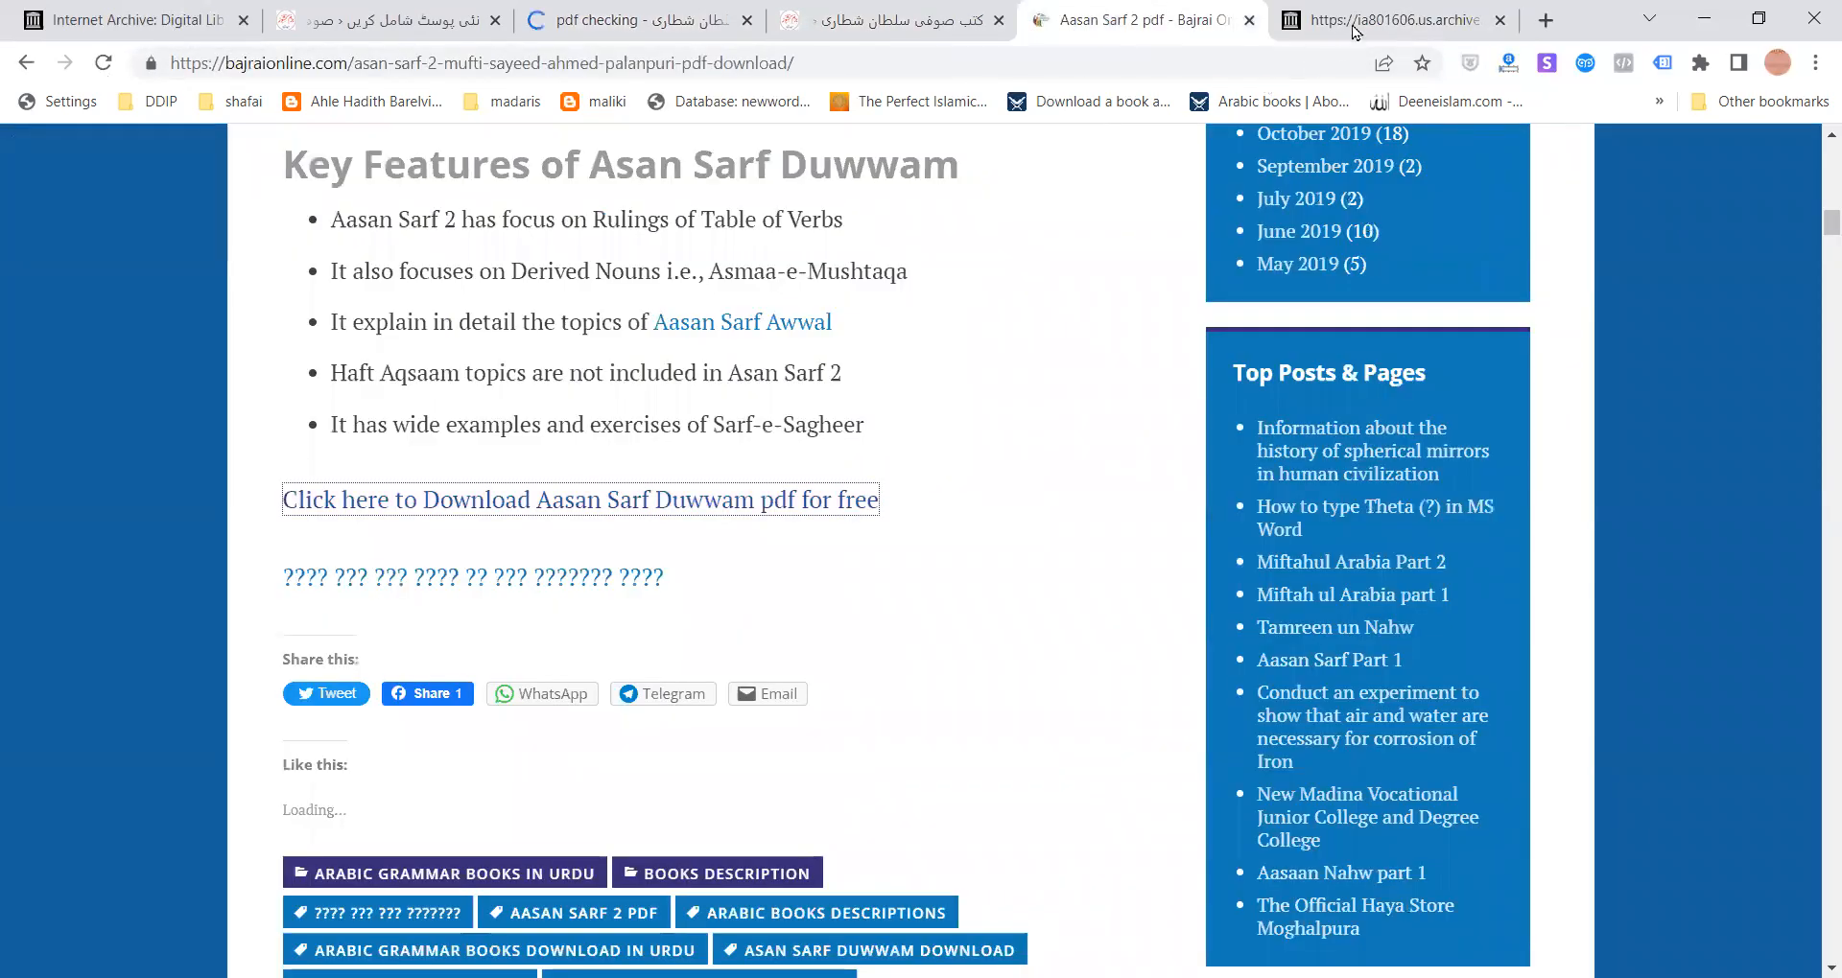
click(883, 12)
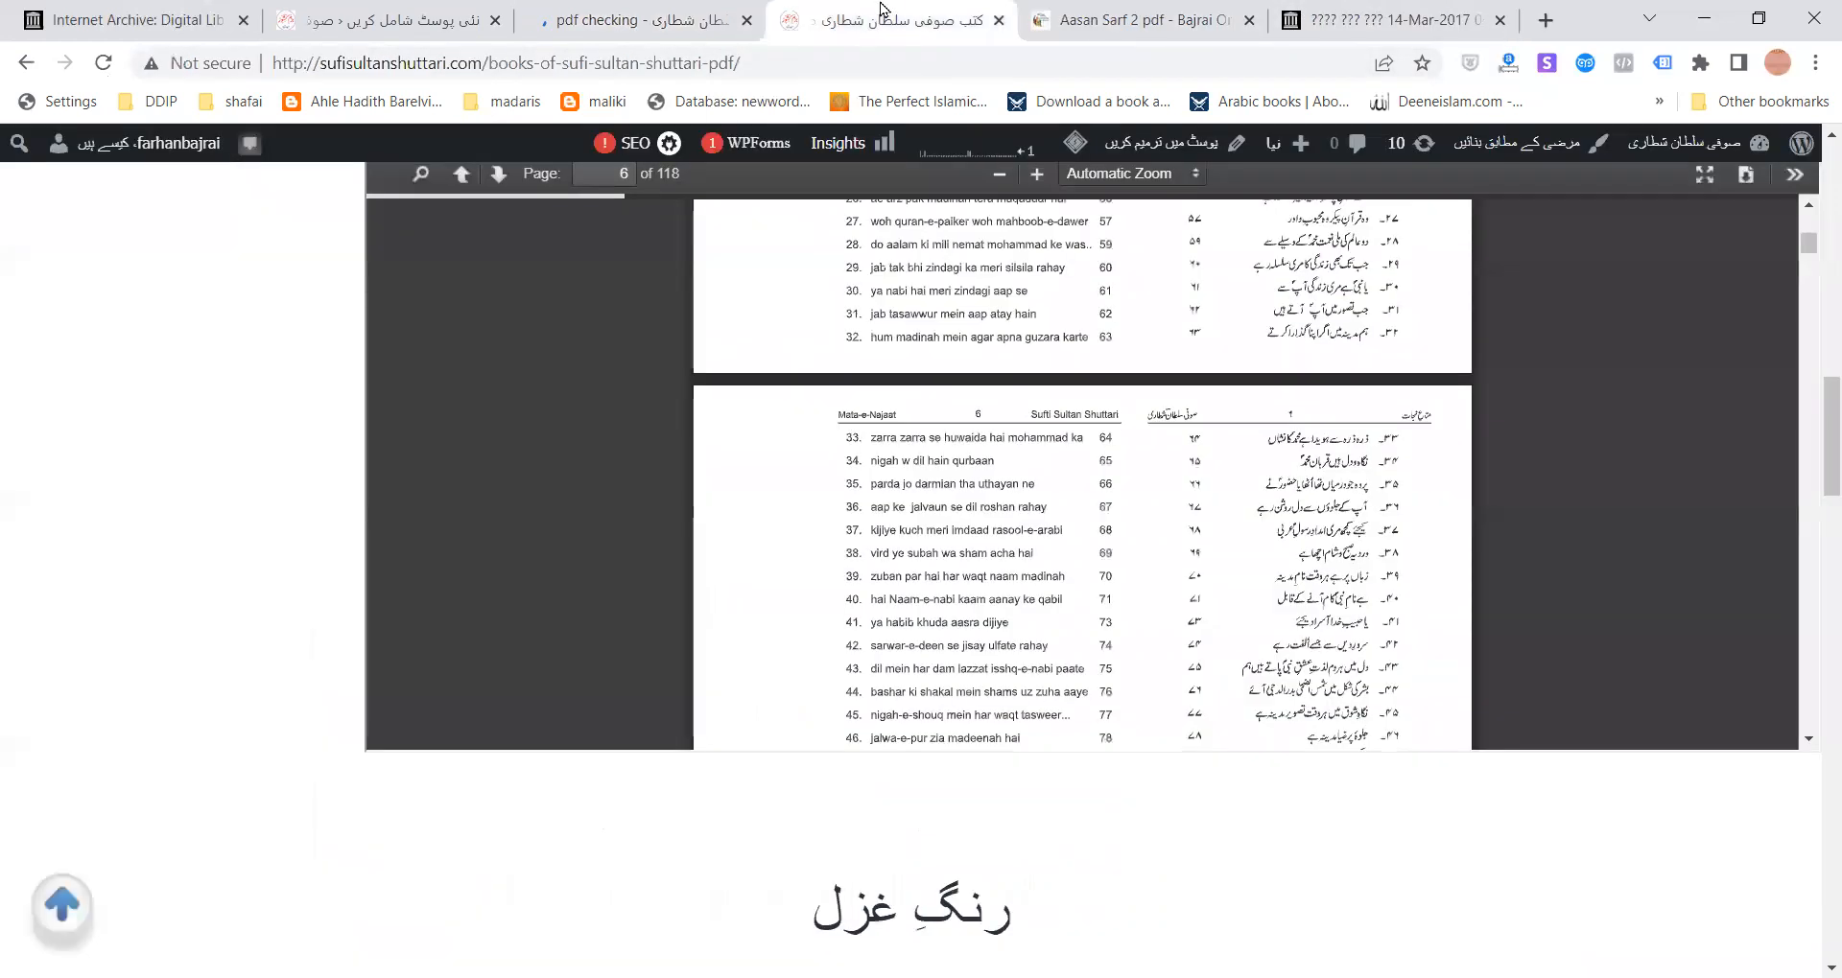
click(1376, 20)
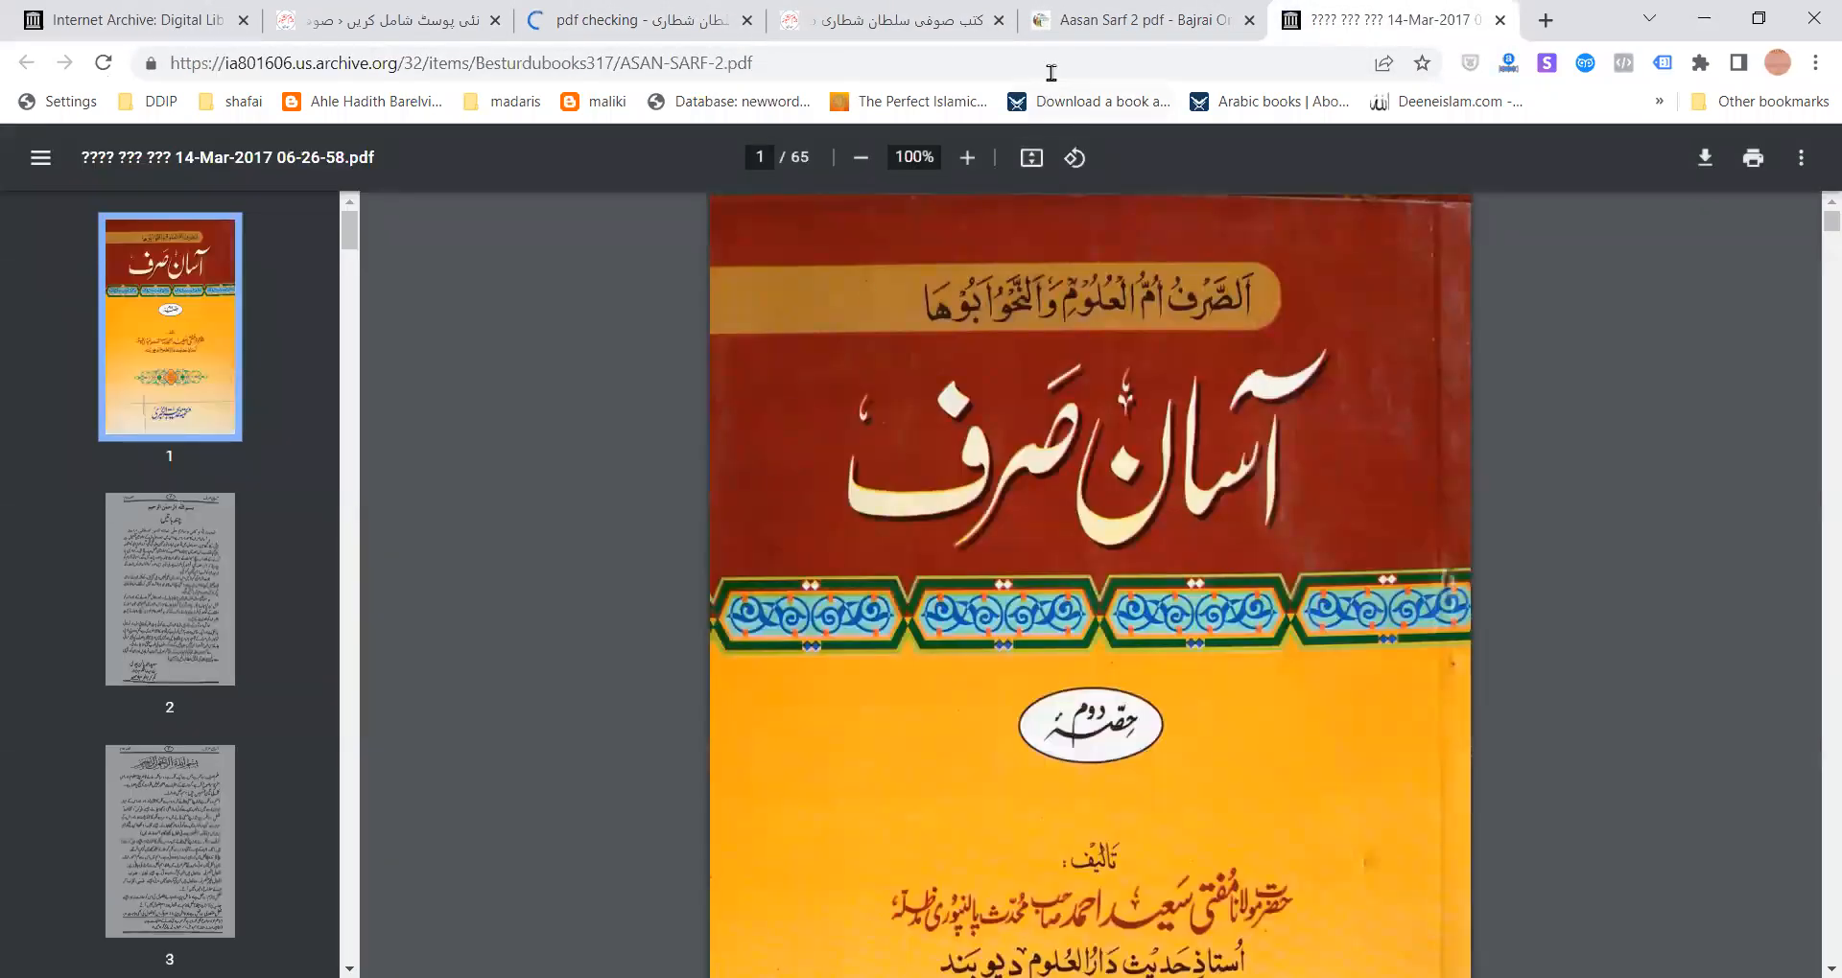
- Check the pdf checking post and the empty new-post editor, then go to the Internet Archive home page
click(641, 29)
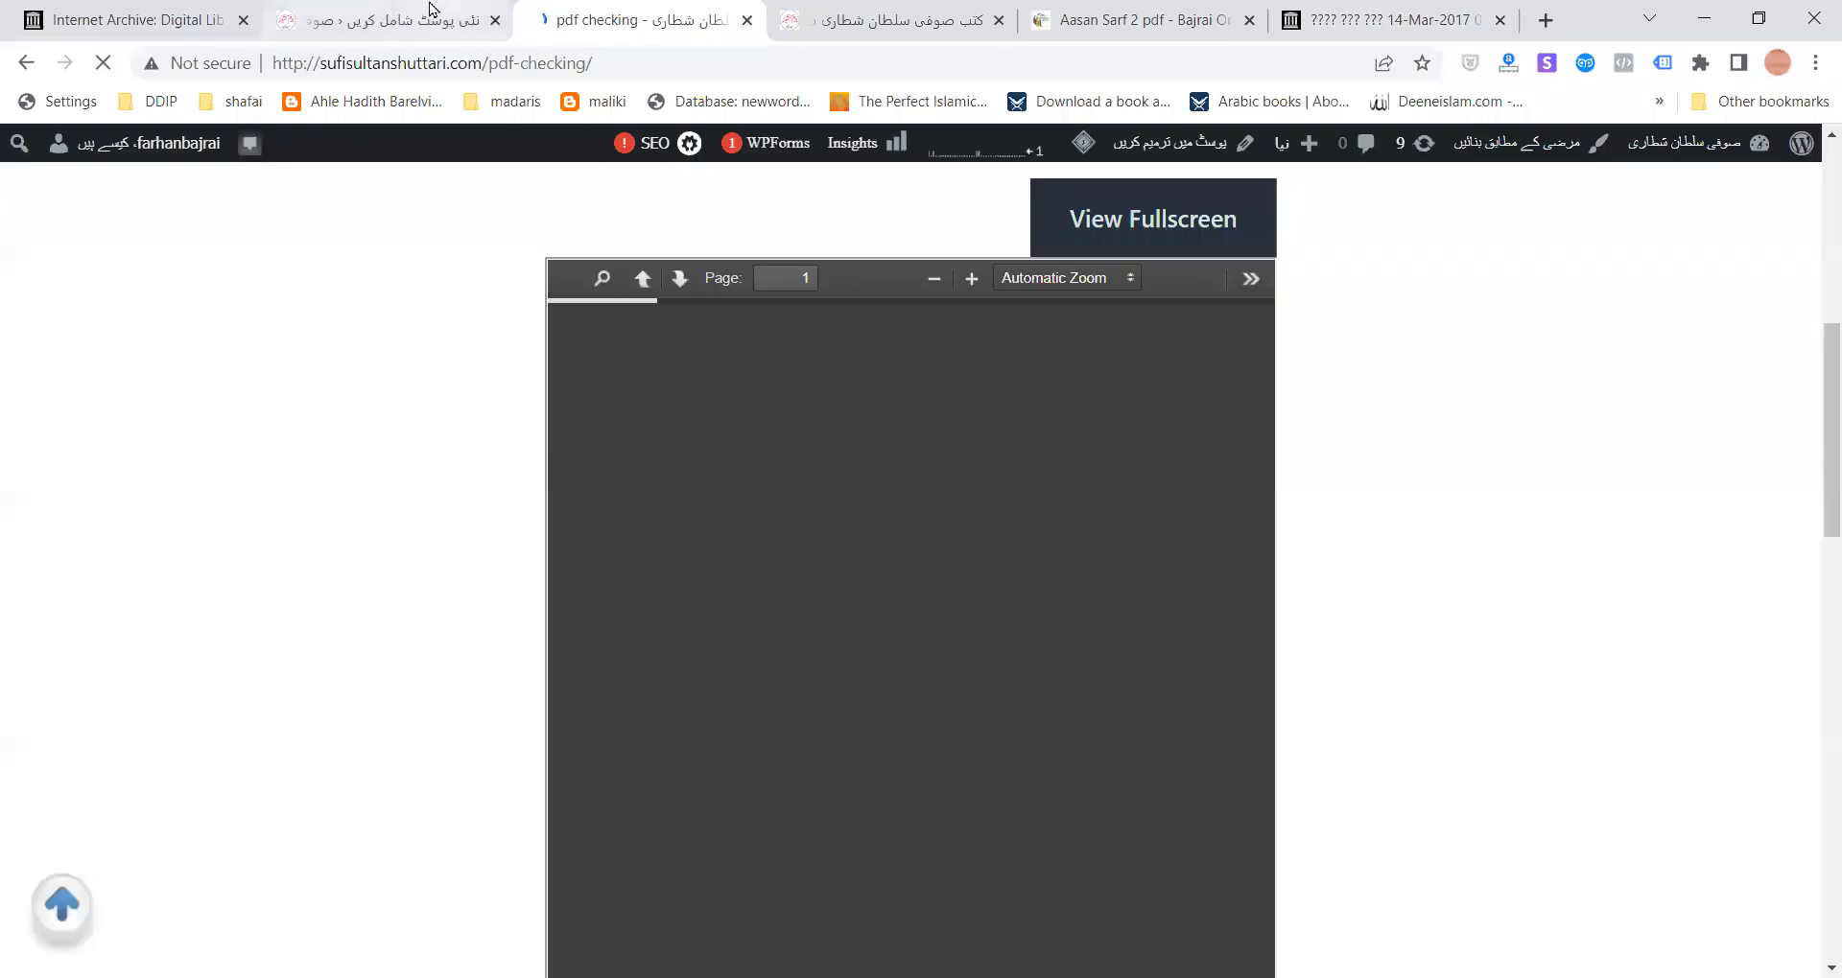
click(422, 15)
click(647, 27)
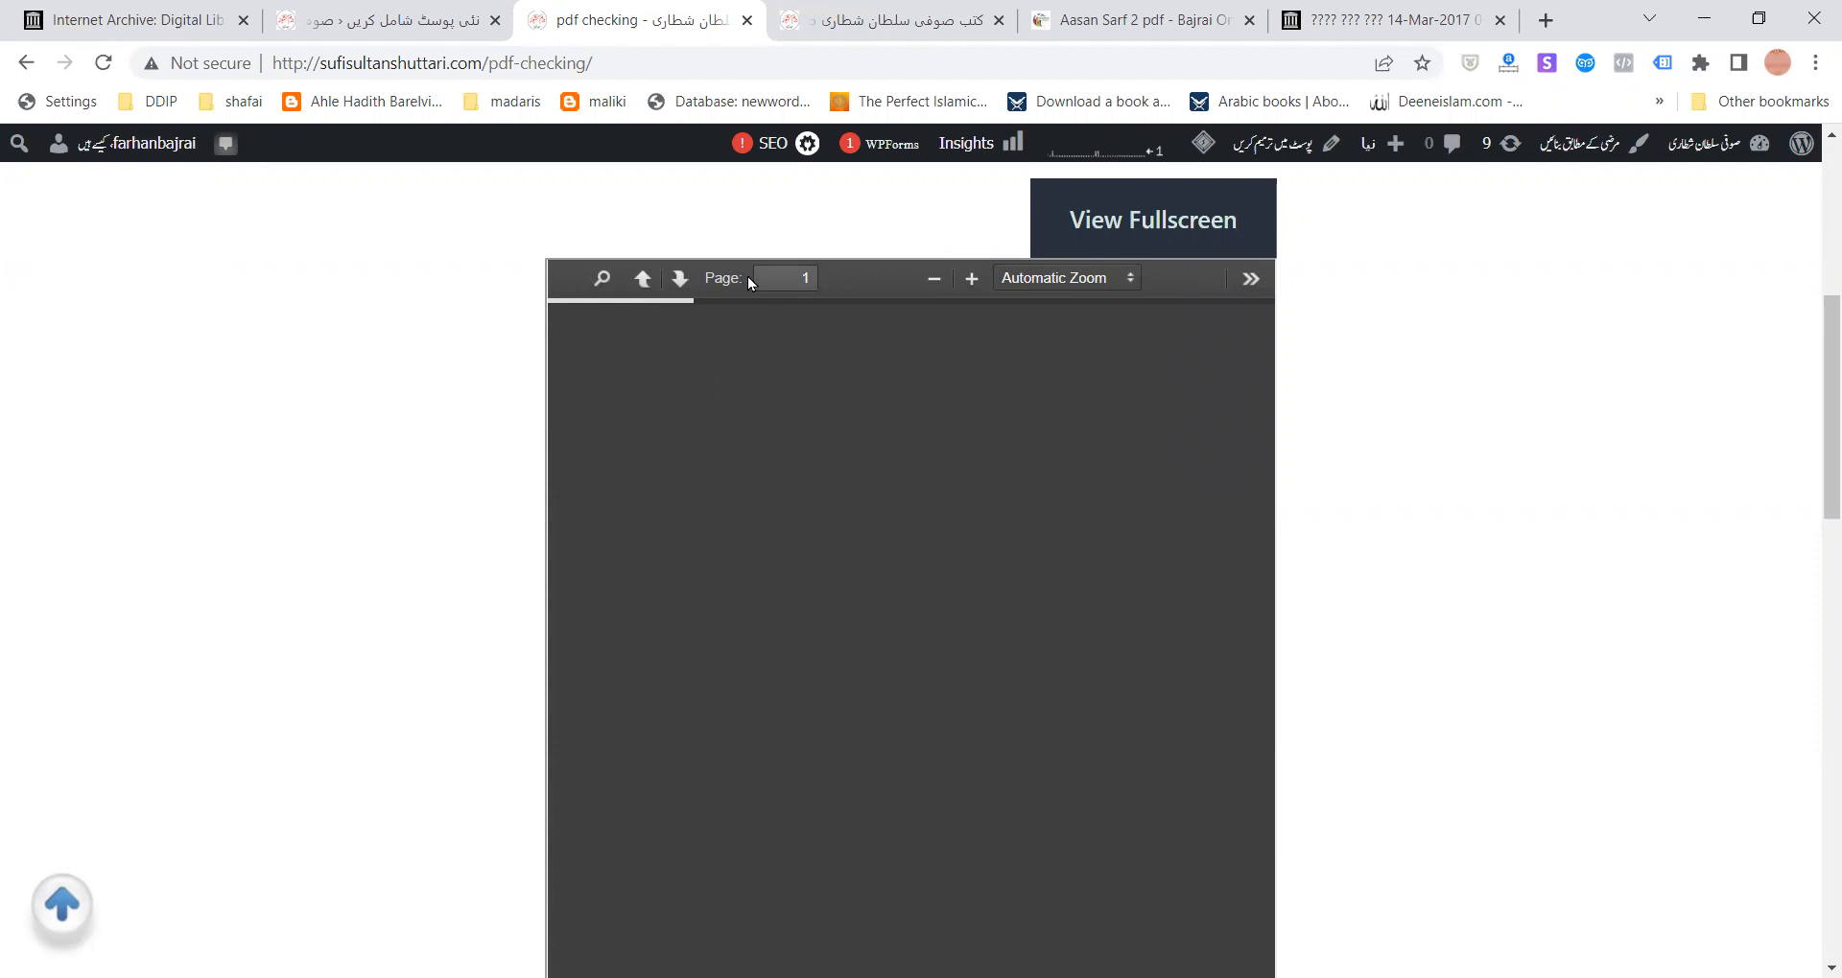
click(395, 11)
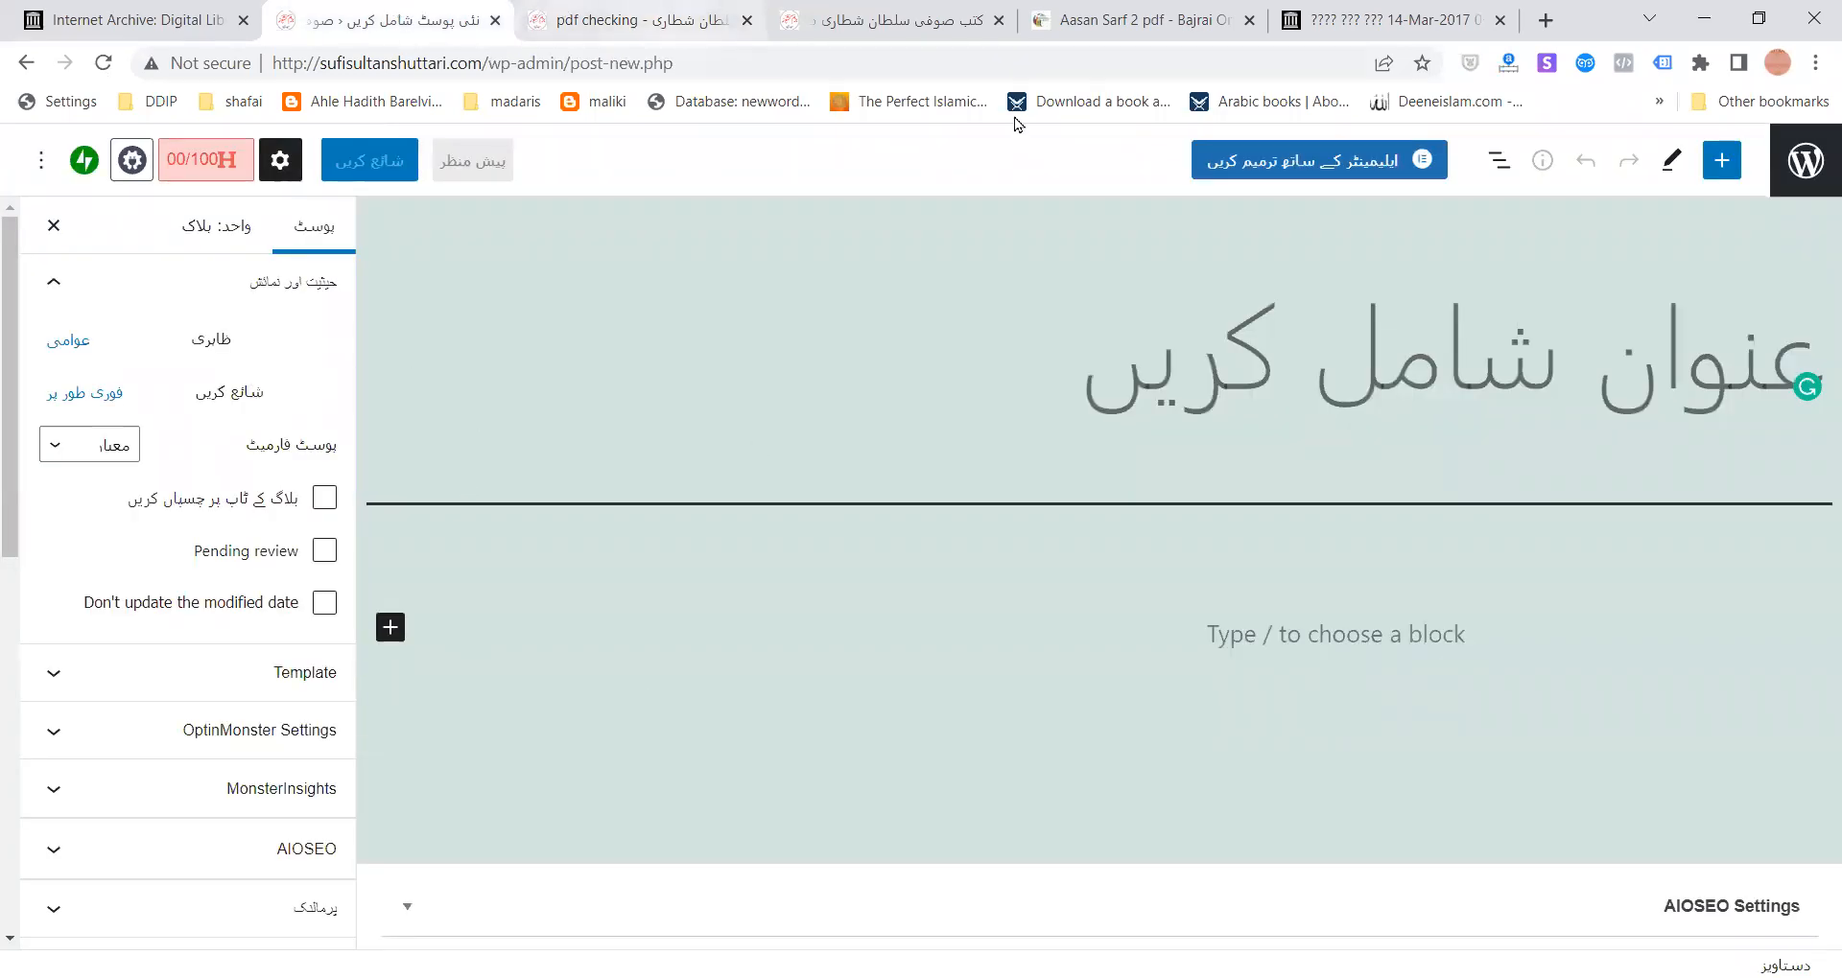
click(161, 21)
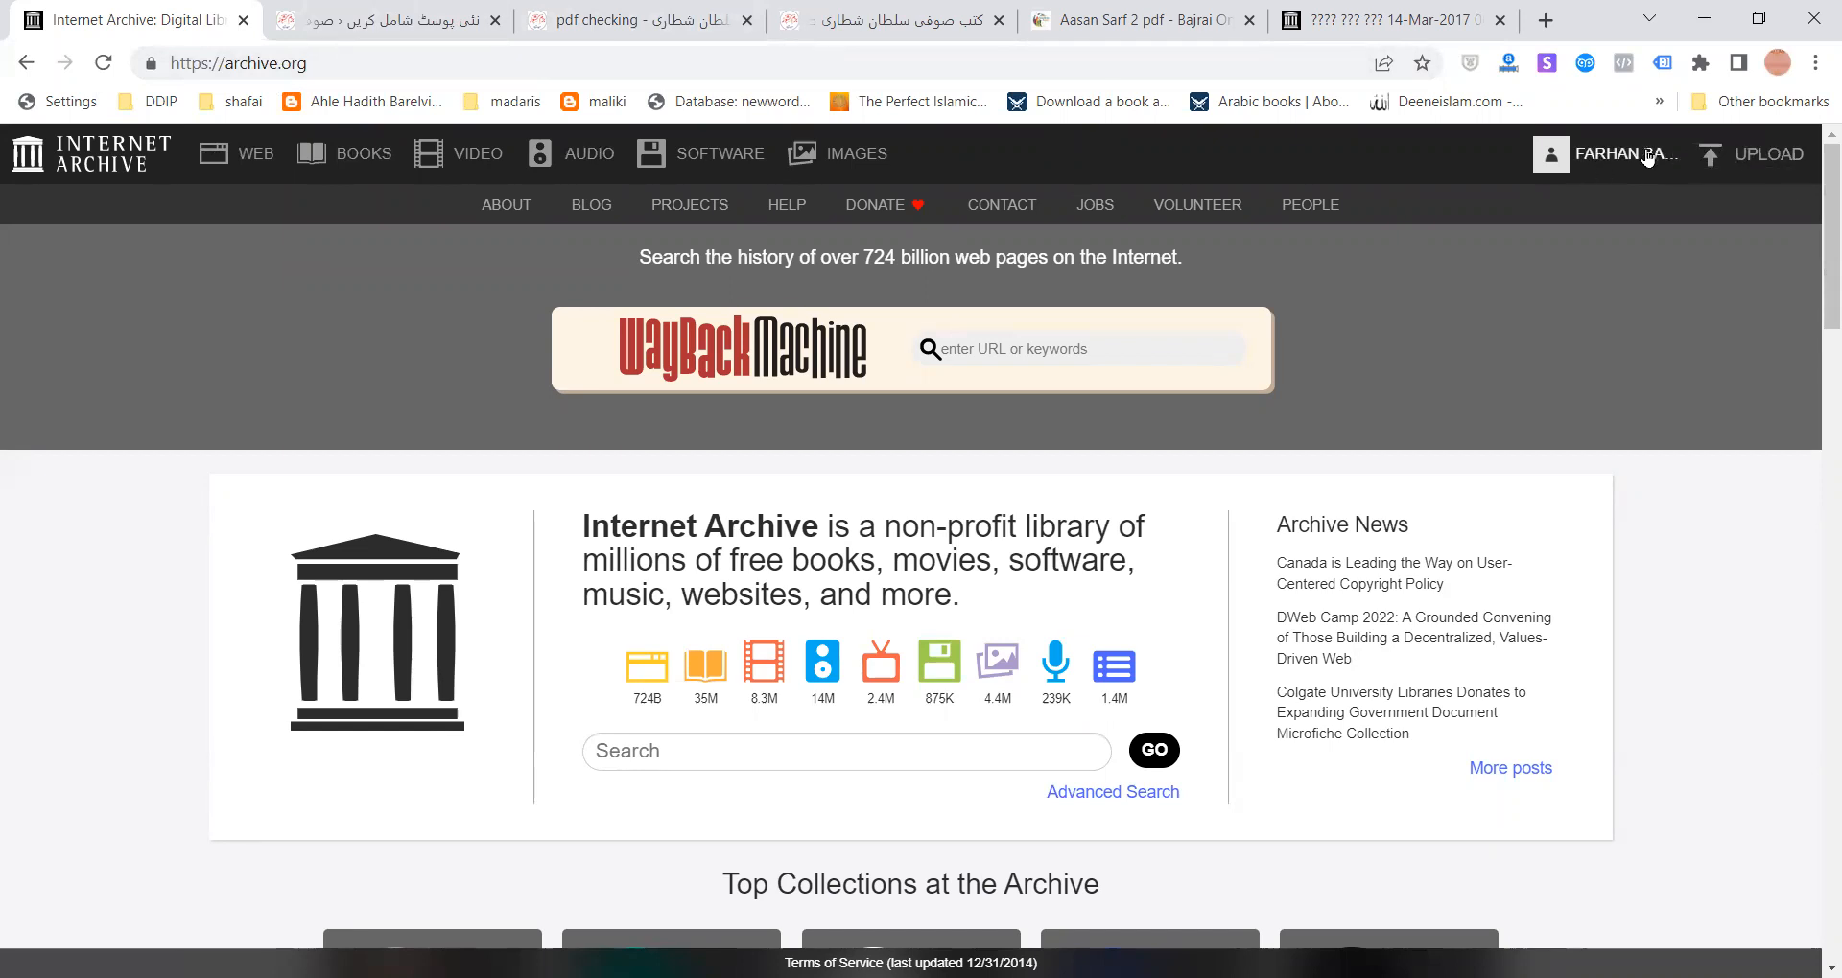
- Start an Internet Archive upload with SURAH FATIHA.pdf (82 KB), titled SURAH FATIHA
click(1759, 161)
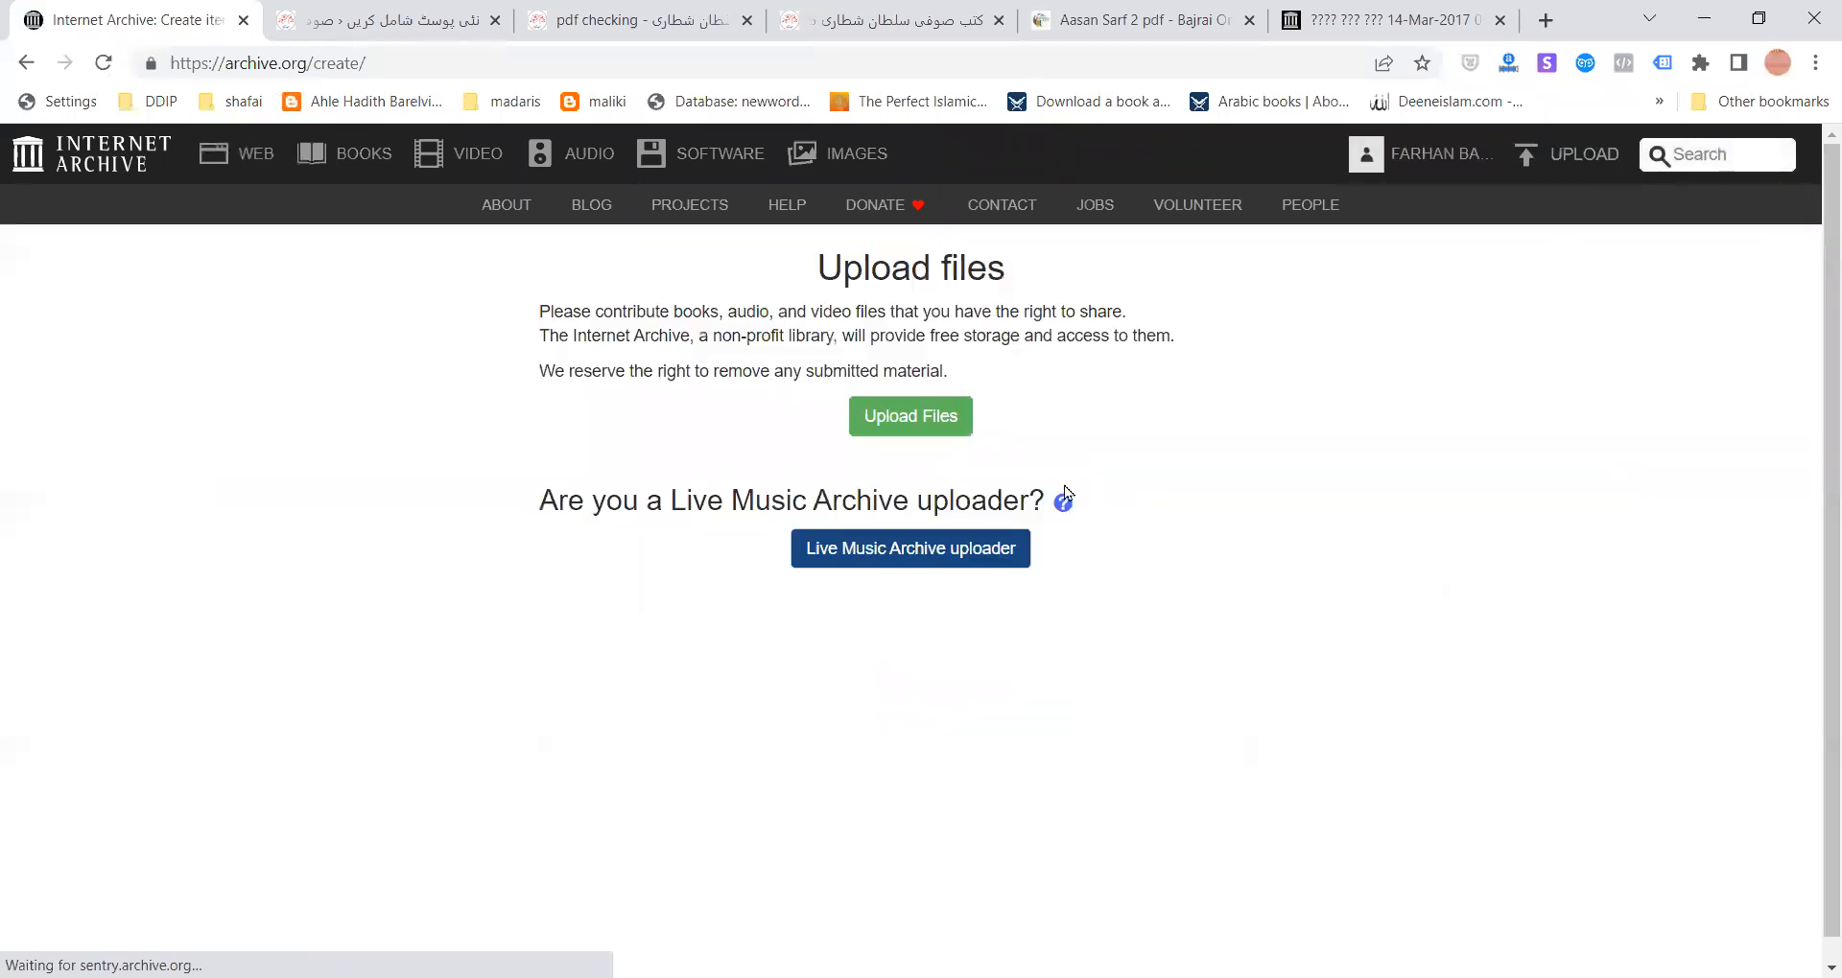
click(915, 426)
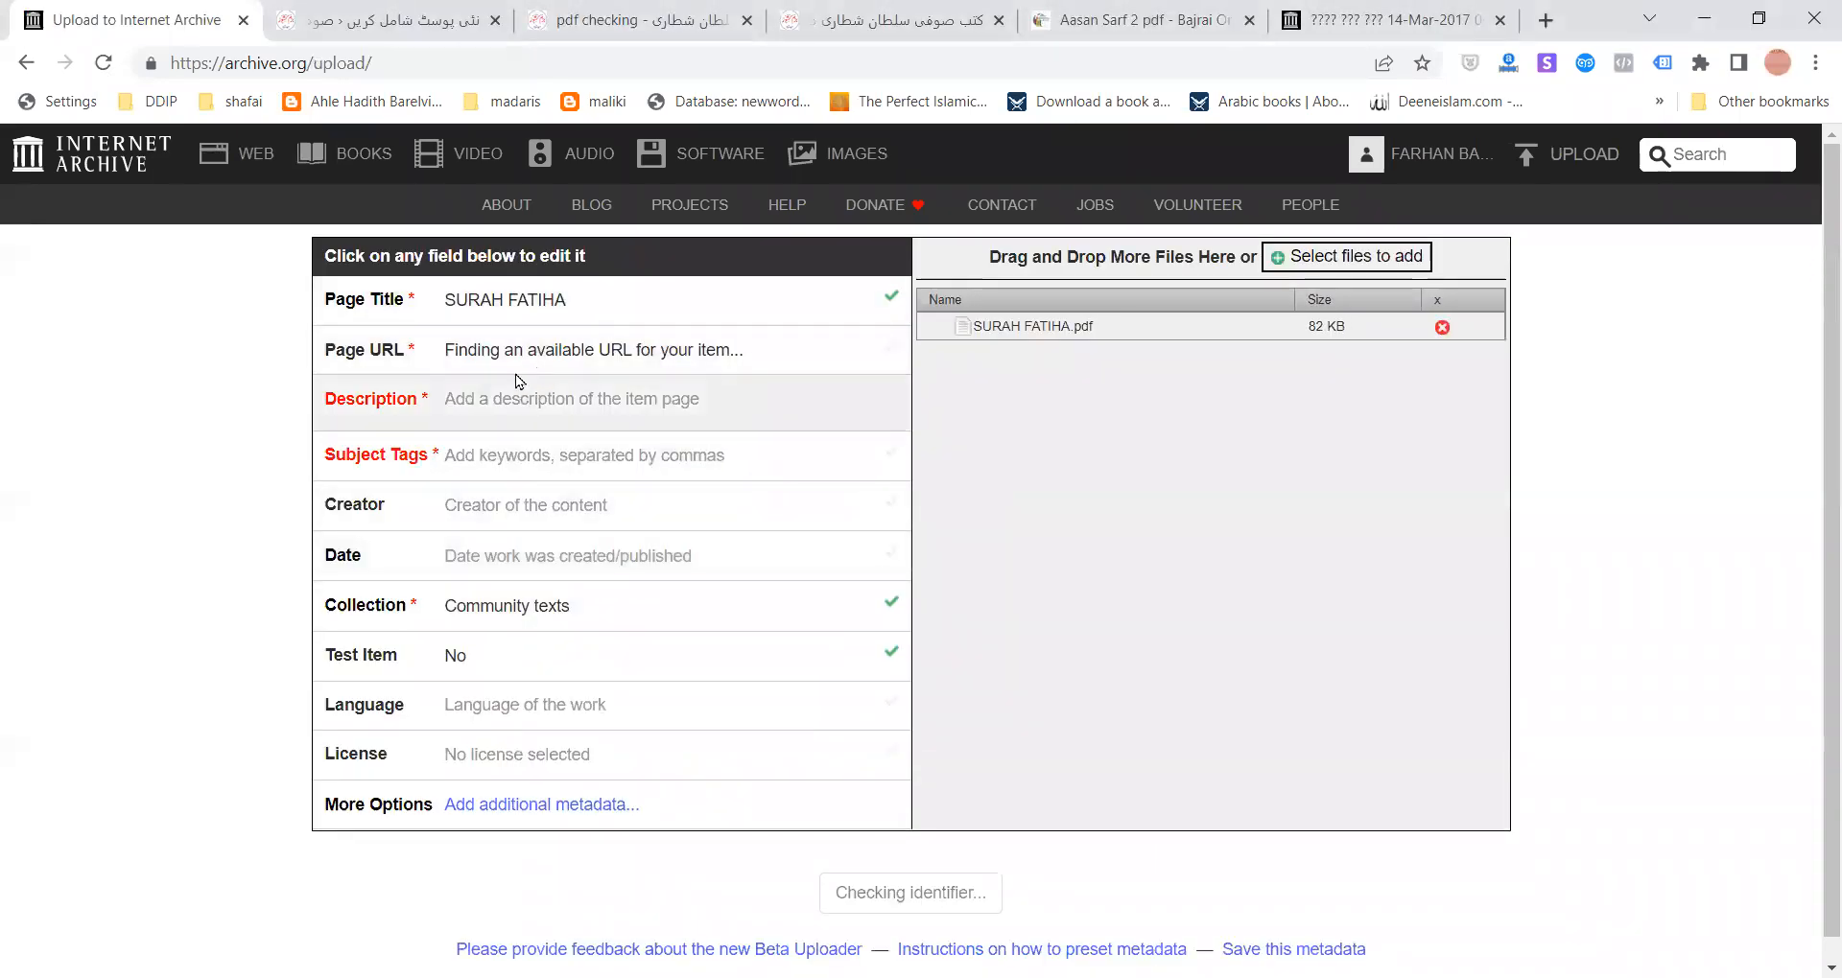
- Enter 'surah fatiha' as the item description and subject tags, then type the creator's name
click(519, 398)
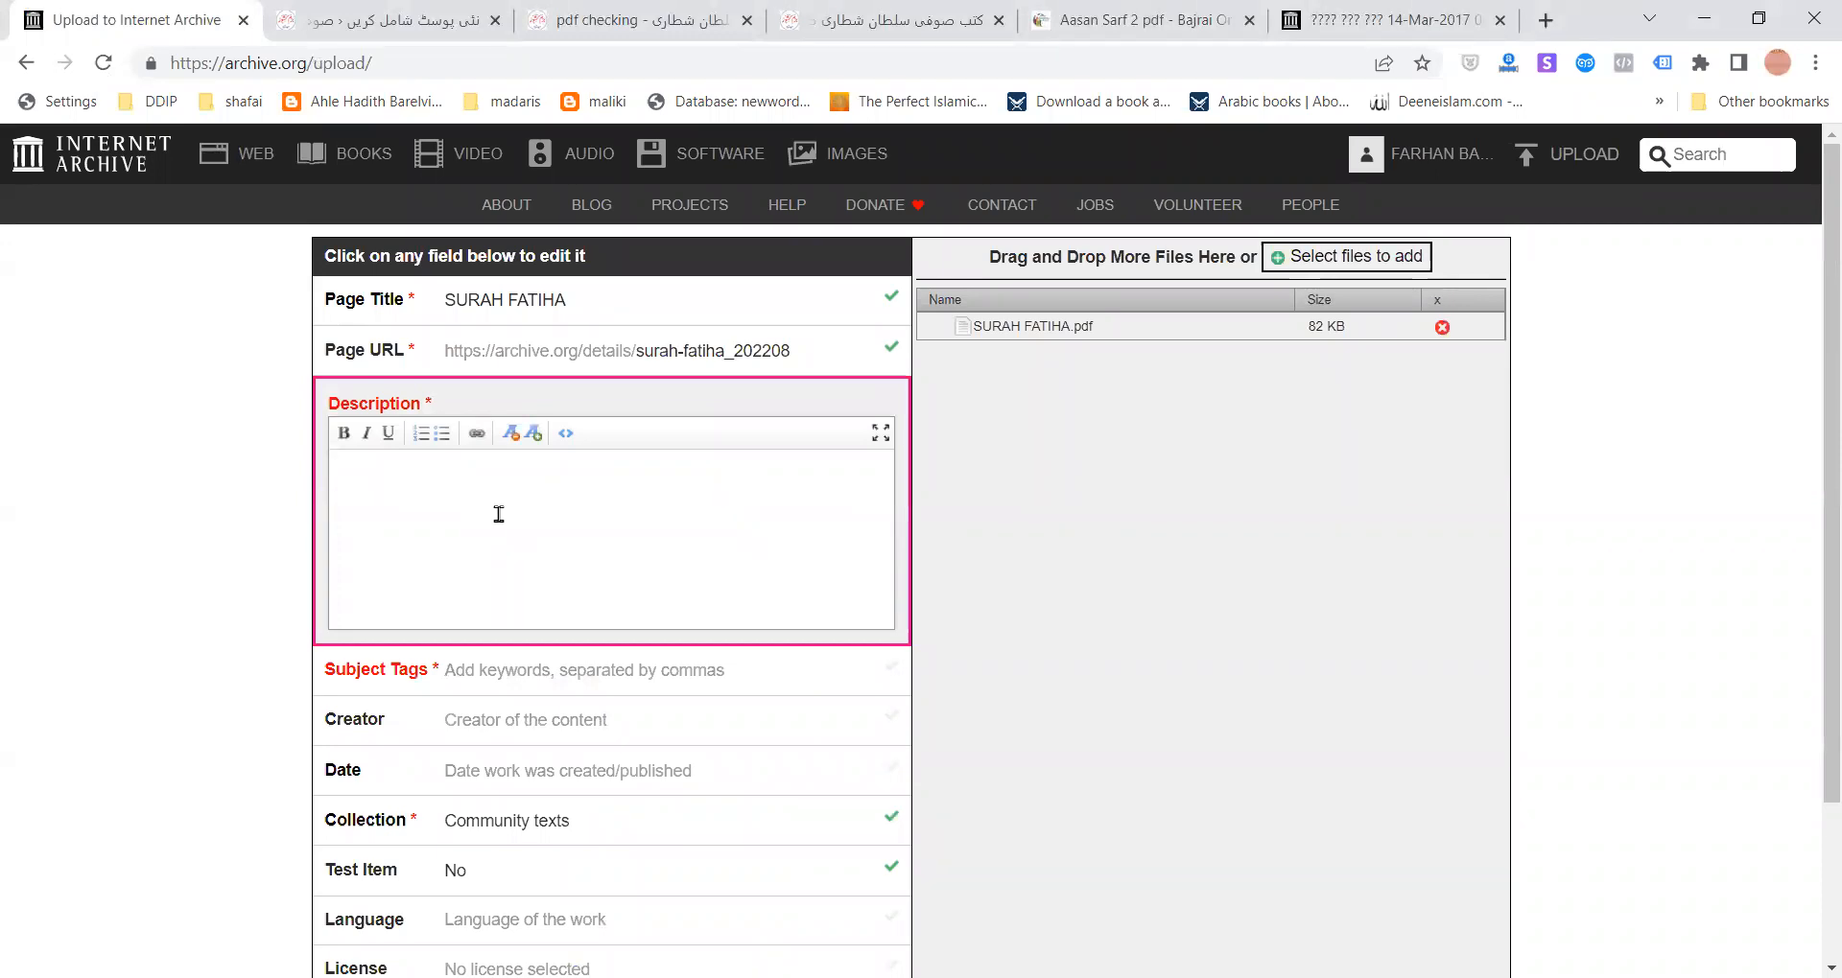
text(surah fatiha)
click(505, 670)
text(surah fa)
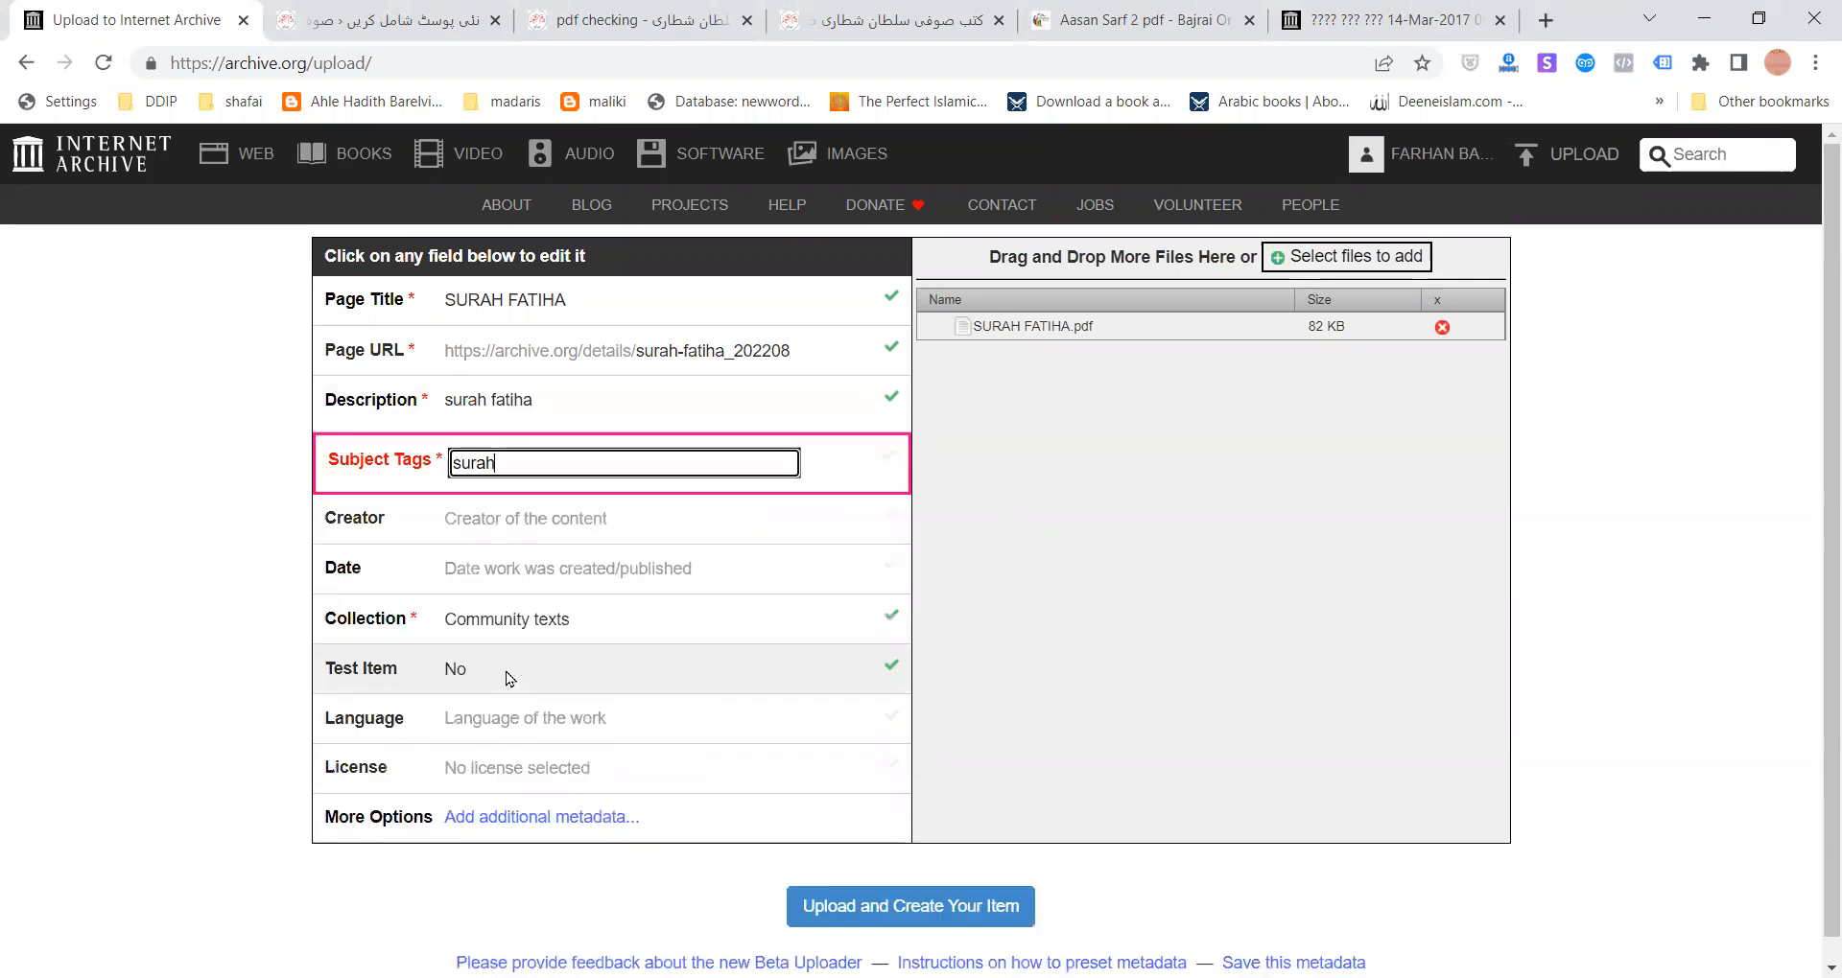
text(tiha)
click(540, 522)
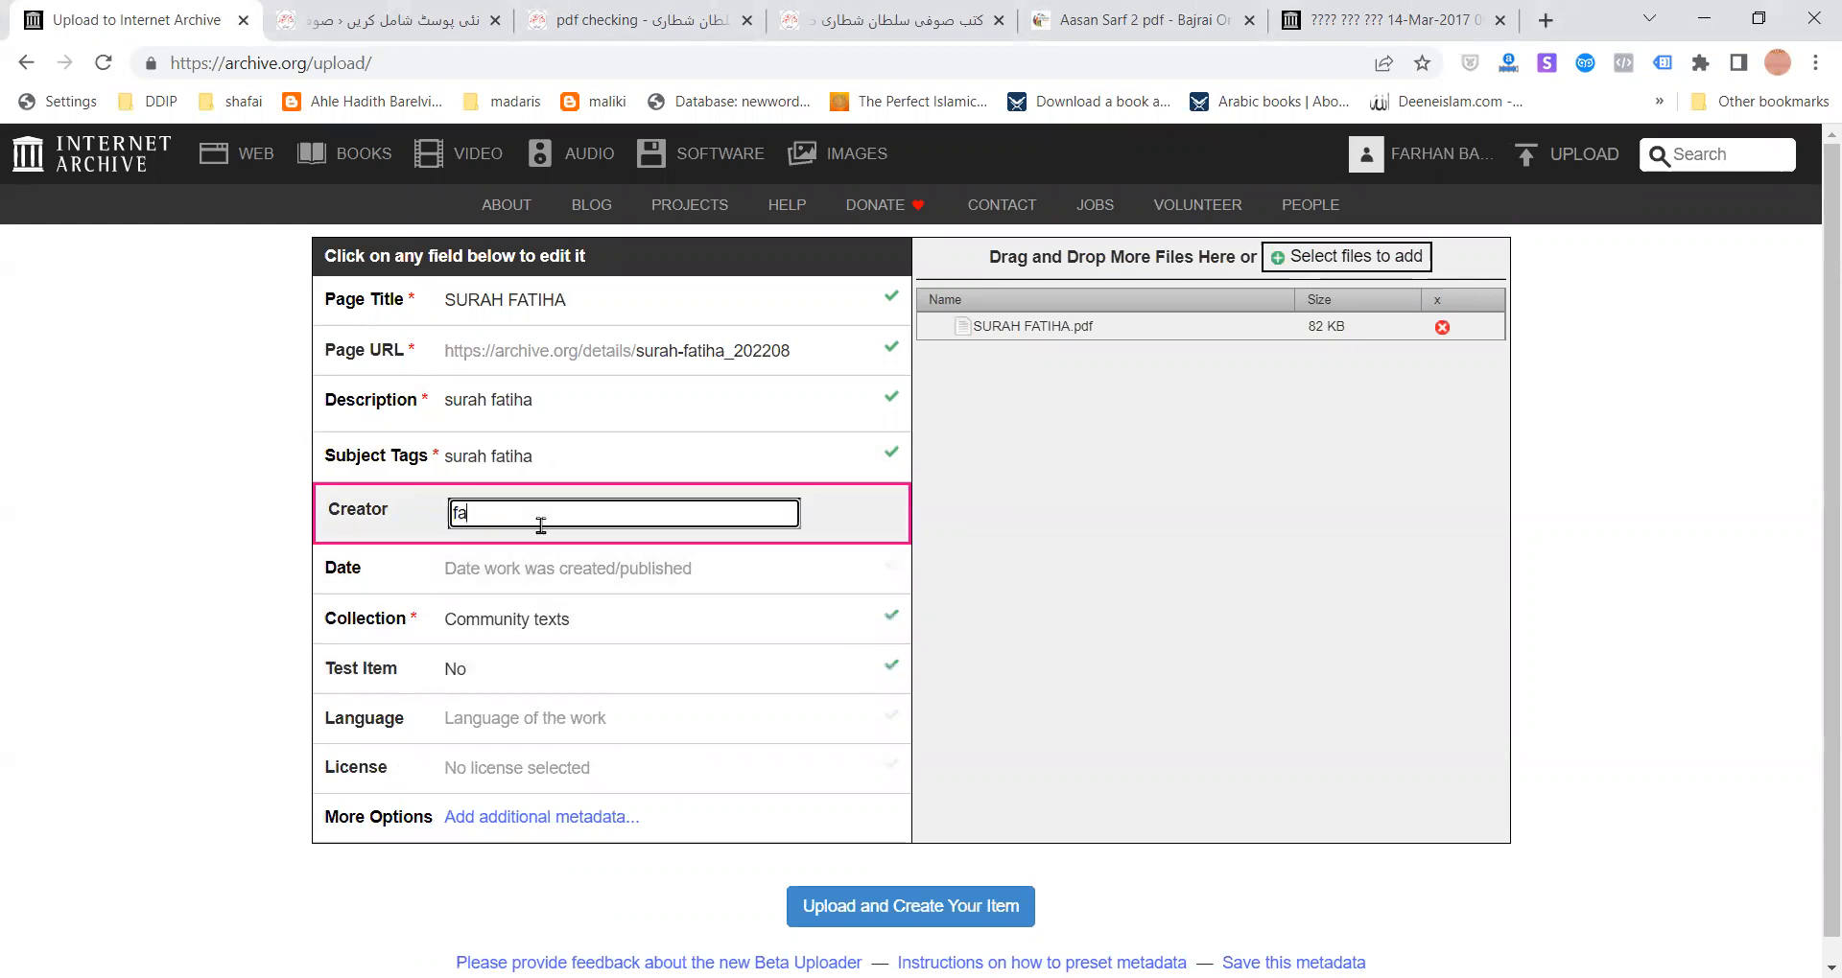
- Set the item date to 2022-05-02 and upload the PDF to create the SURAH FATIHA item
click(508, 573)
text(2022)
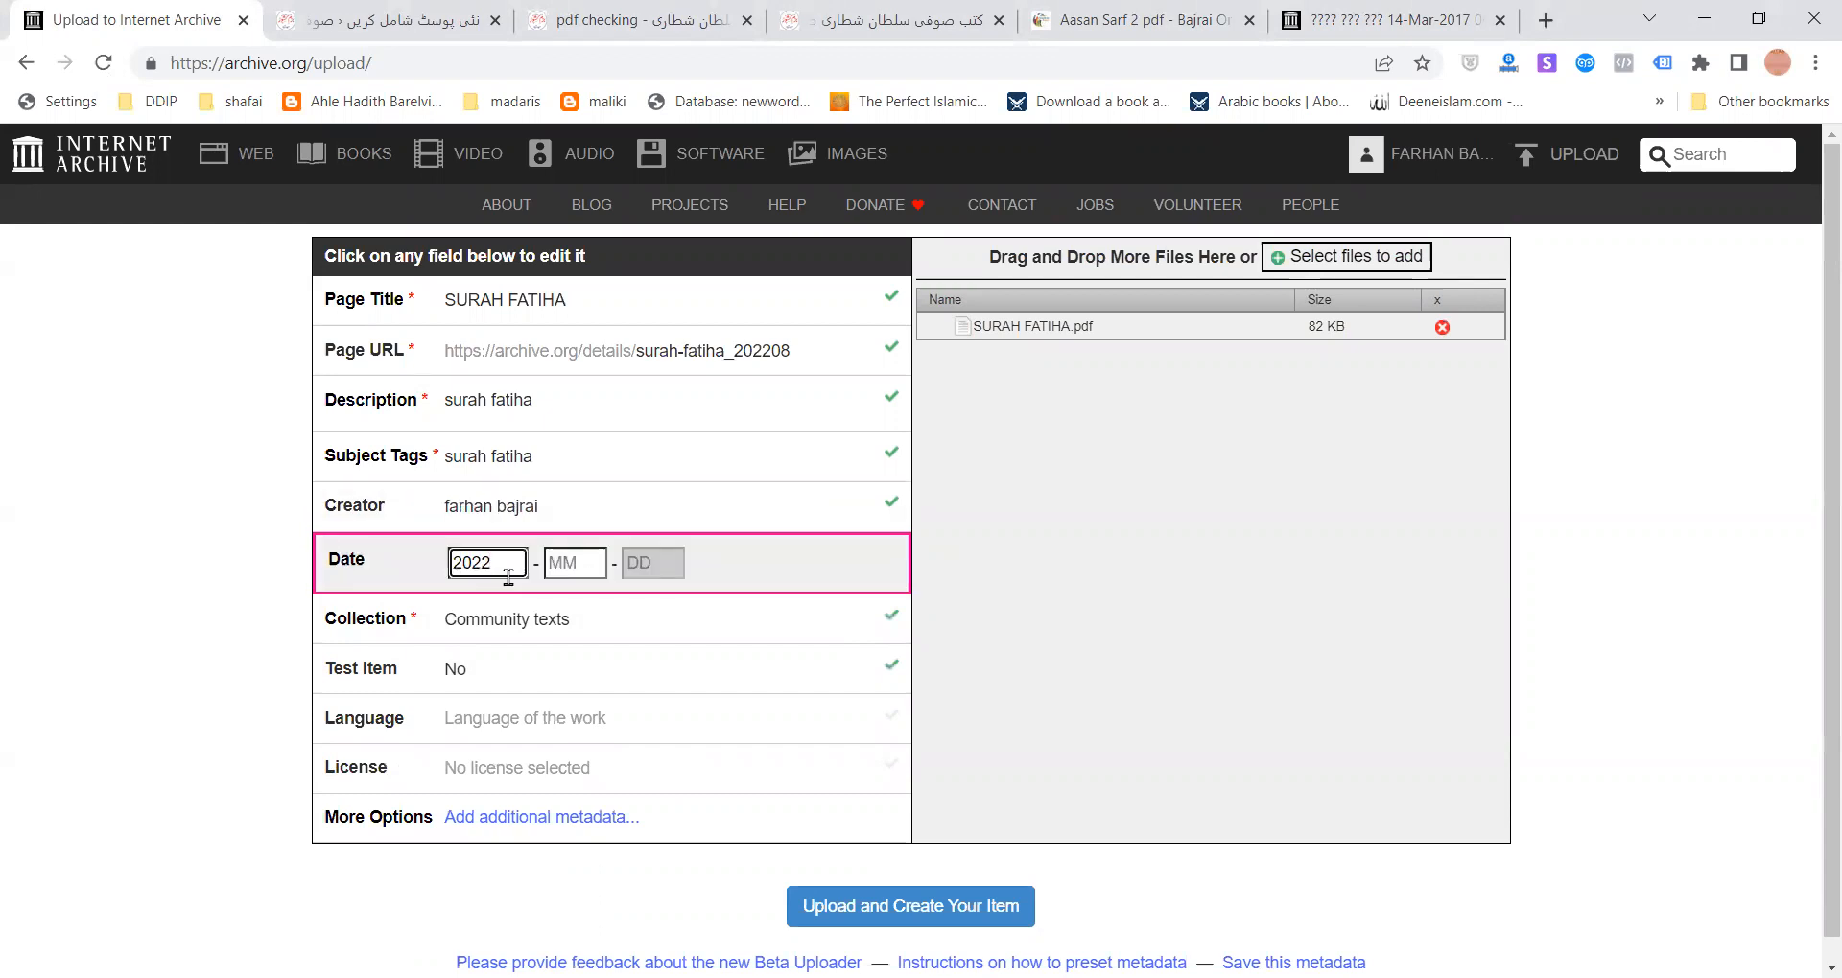
key(Tab)
text(05)
key(Tab)
text(02)
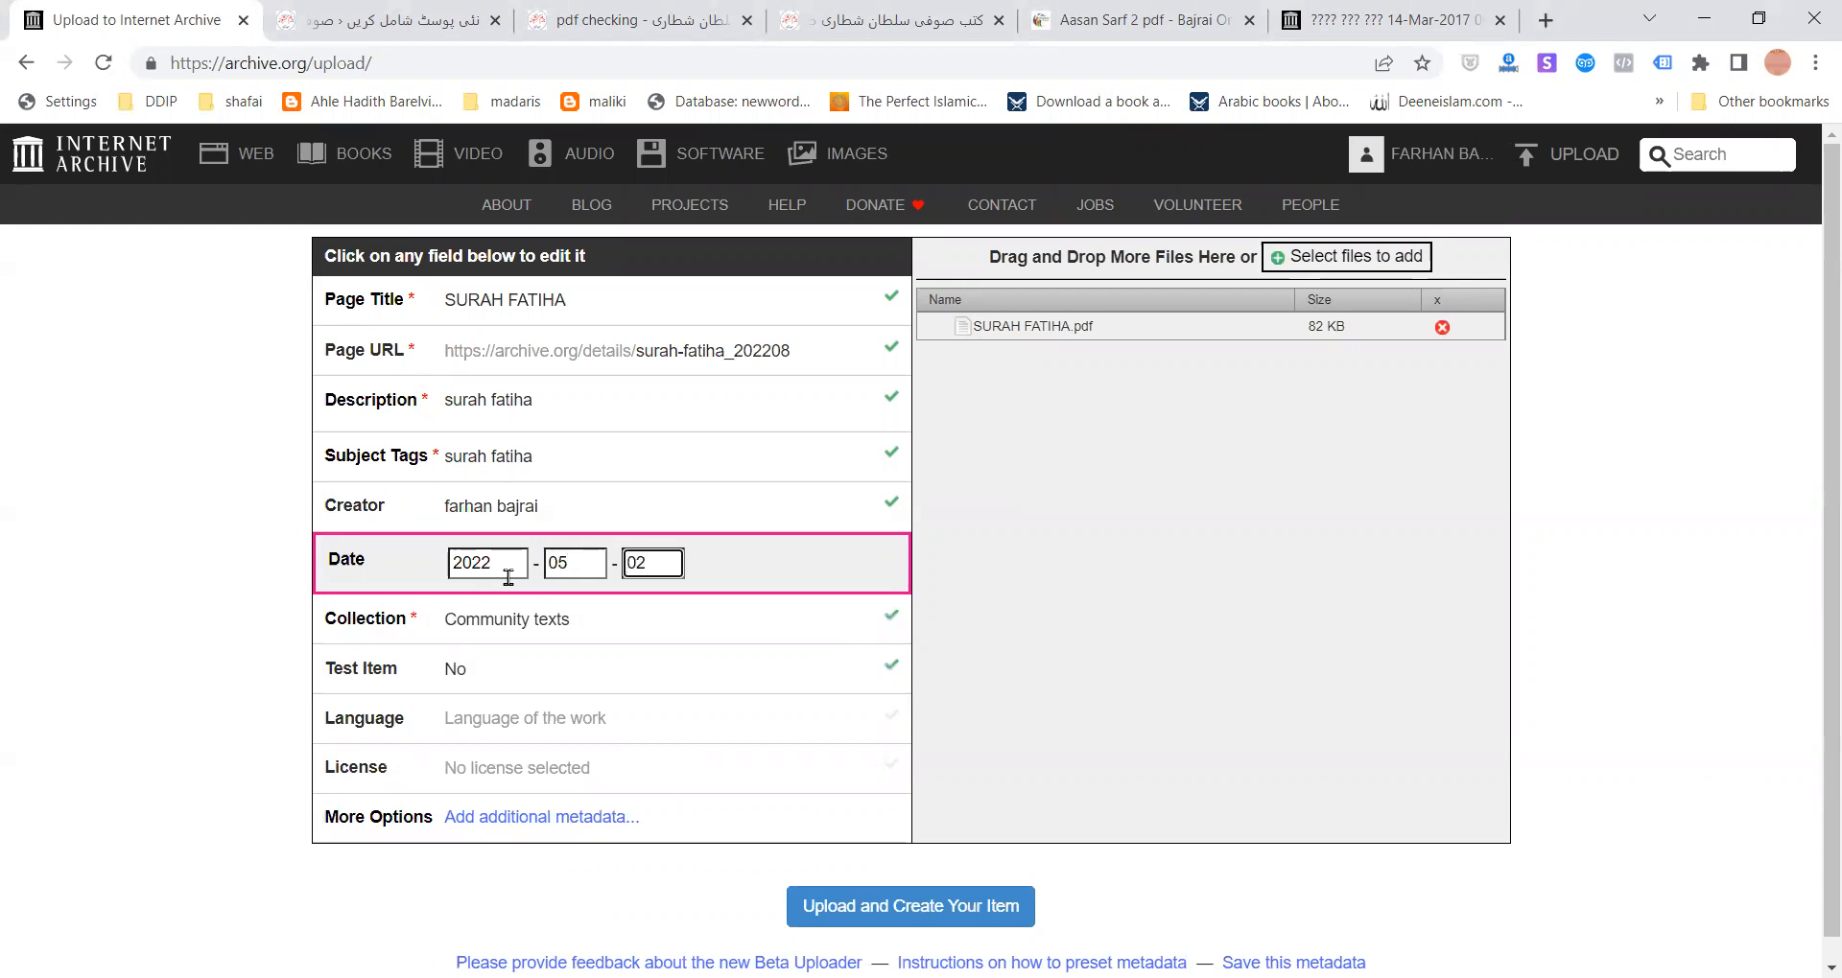
click(555, 620)
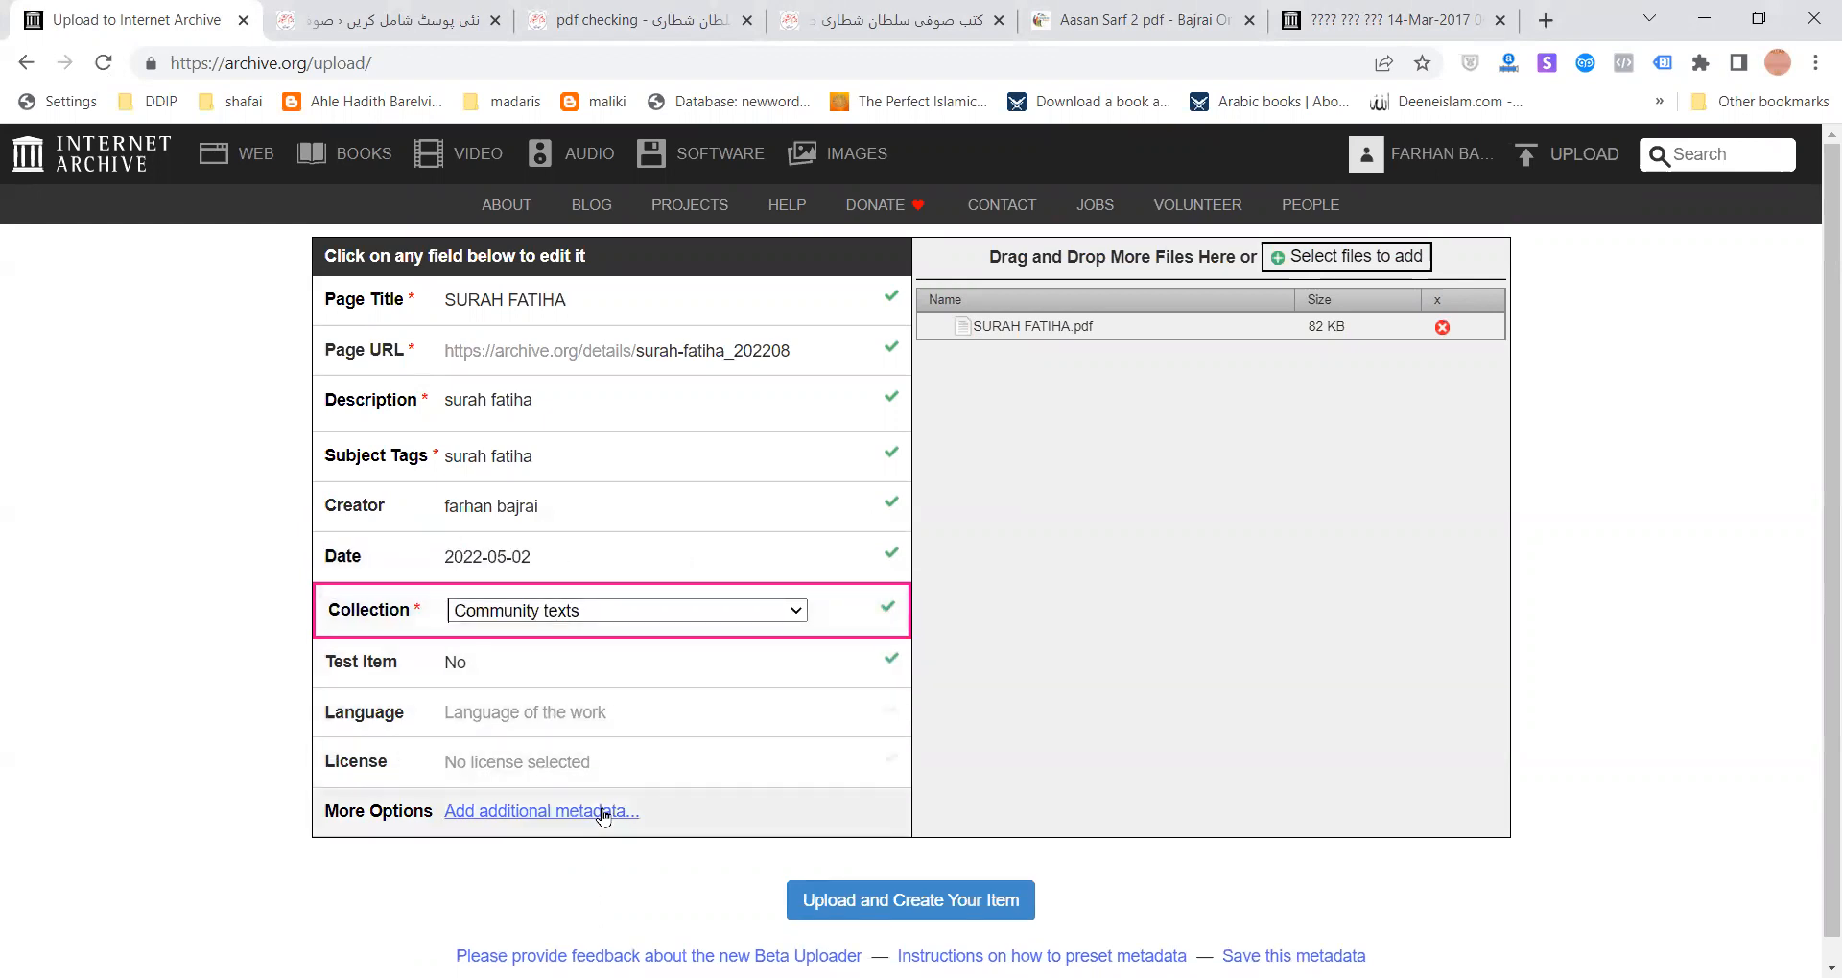
click(910, 901)
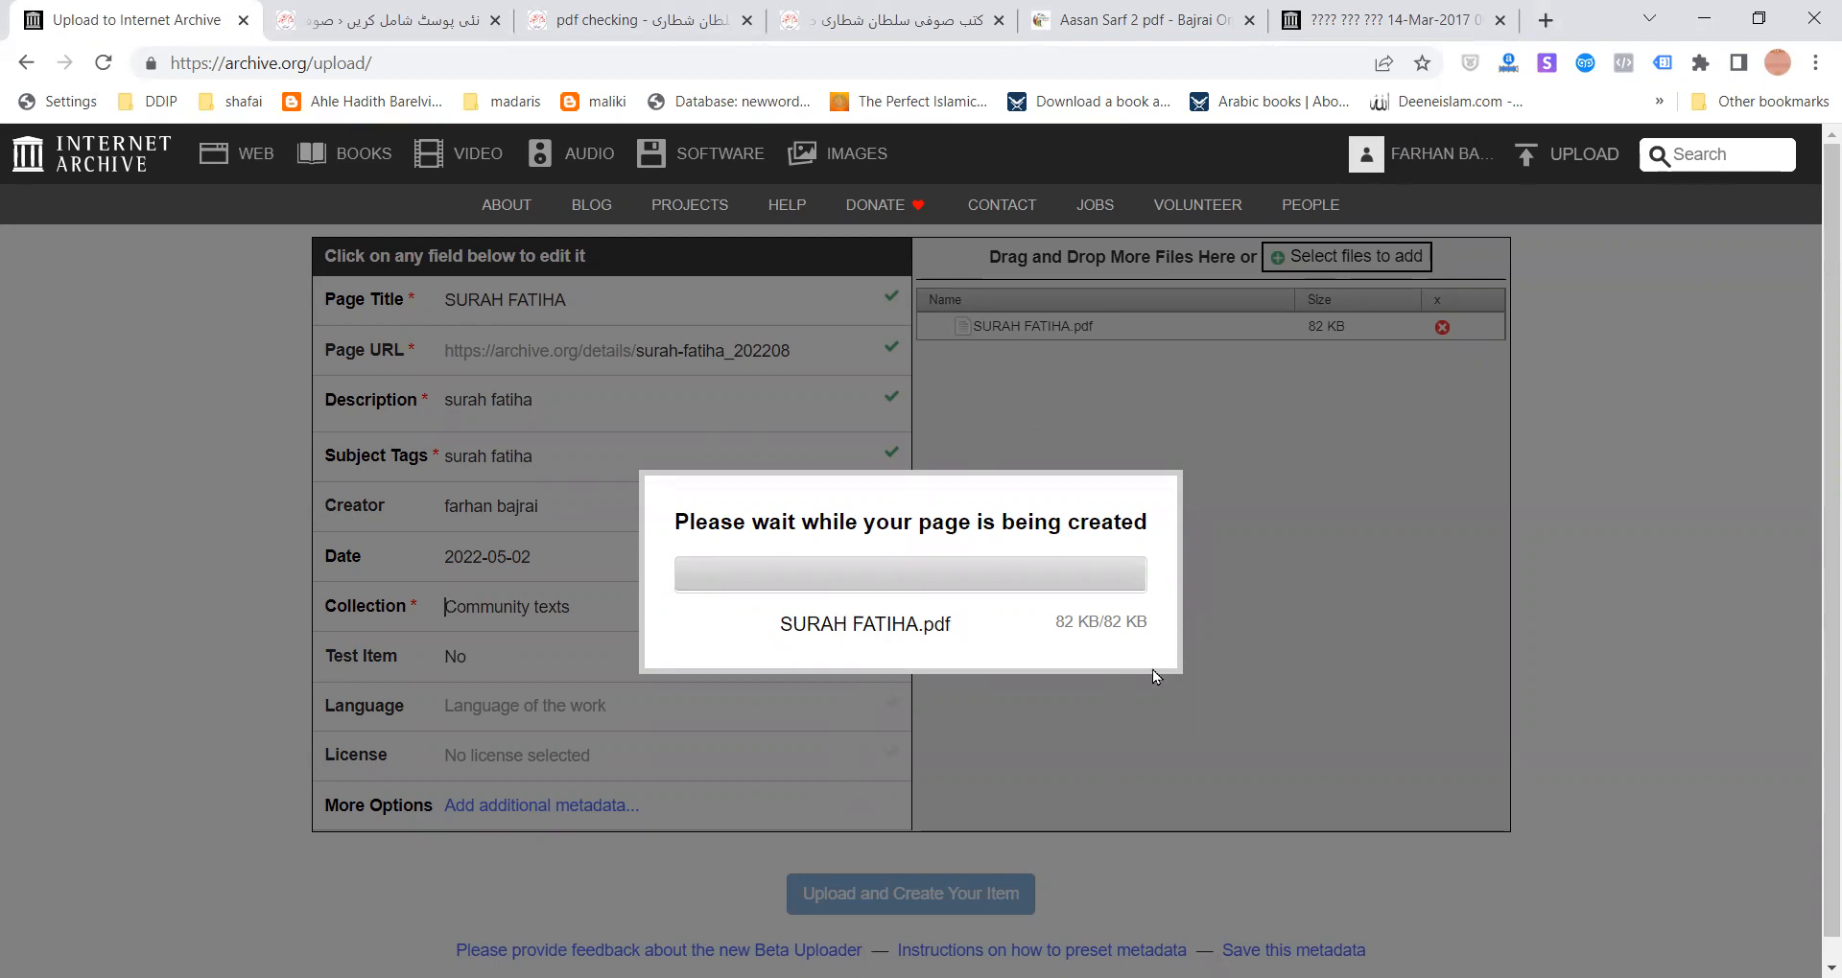
click(408, 15)
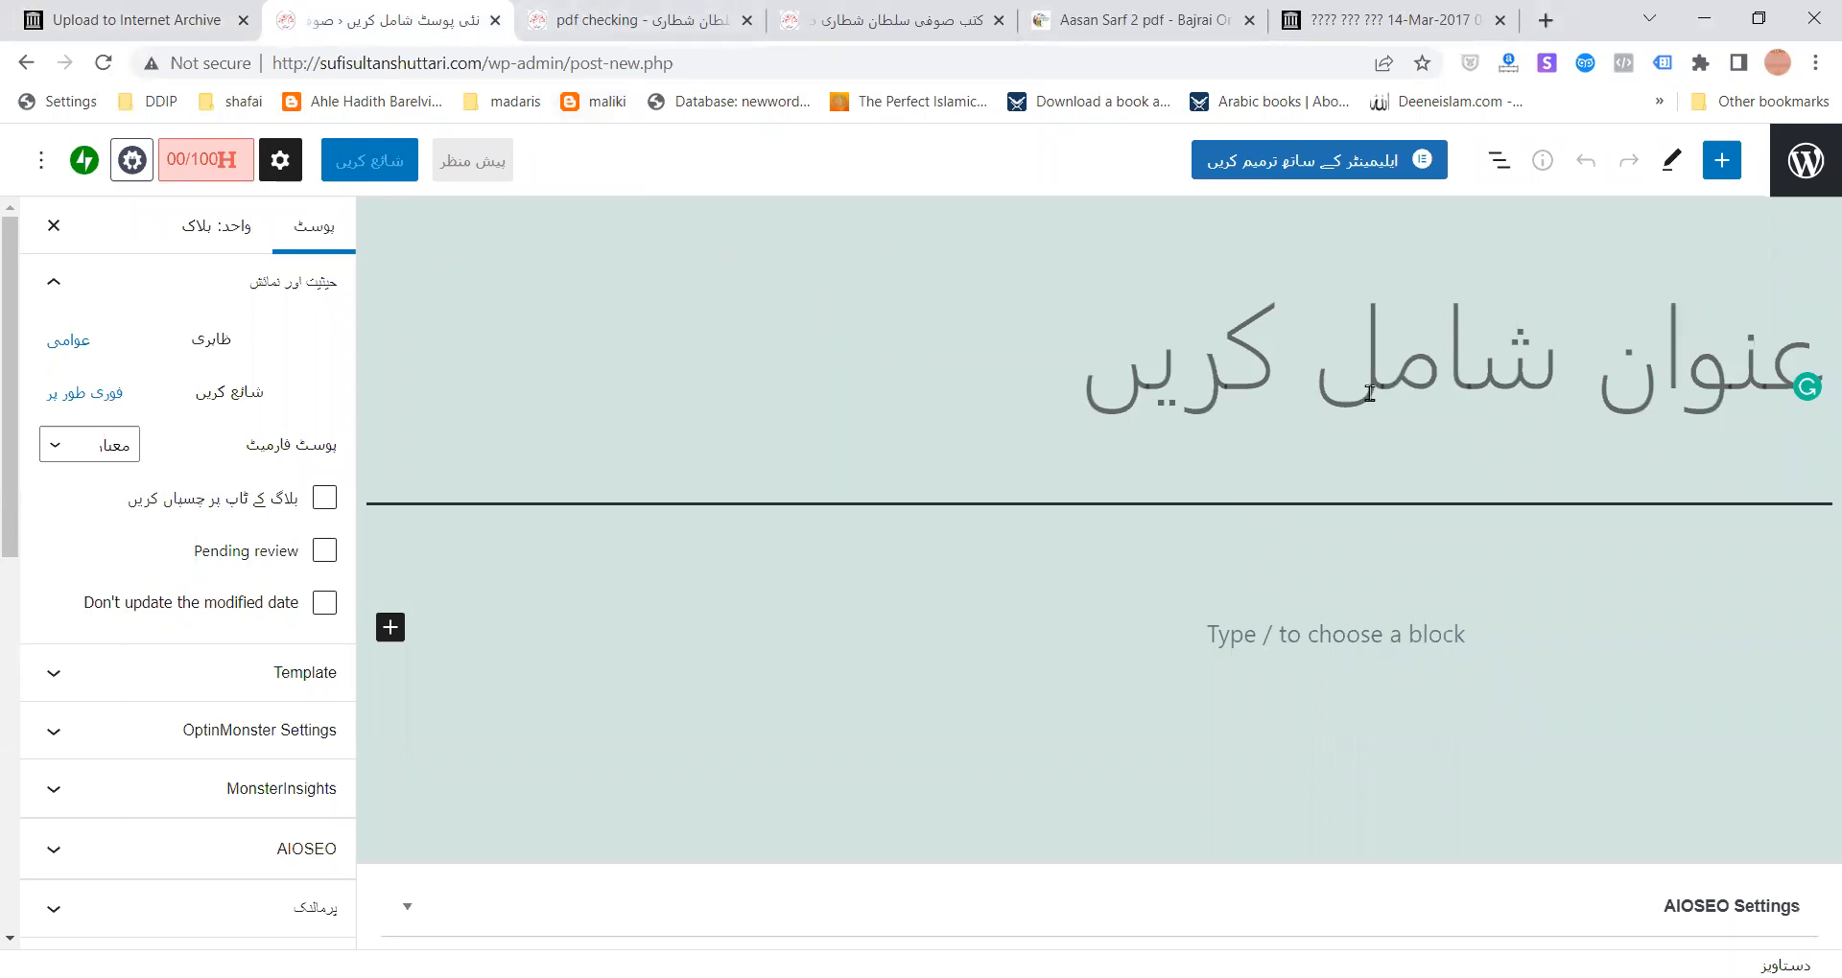
- Enter 'pdf check' as the new post's title and move into the post body
text(pdf check)
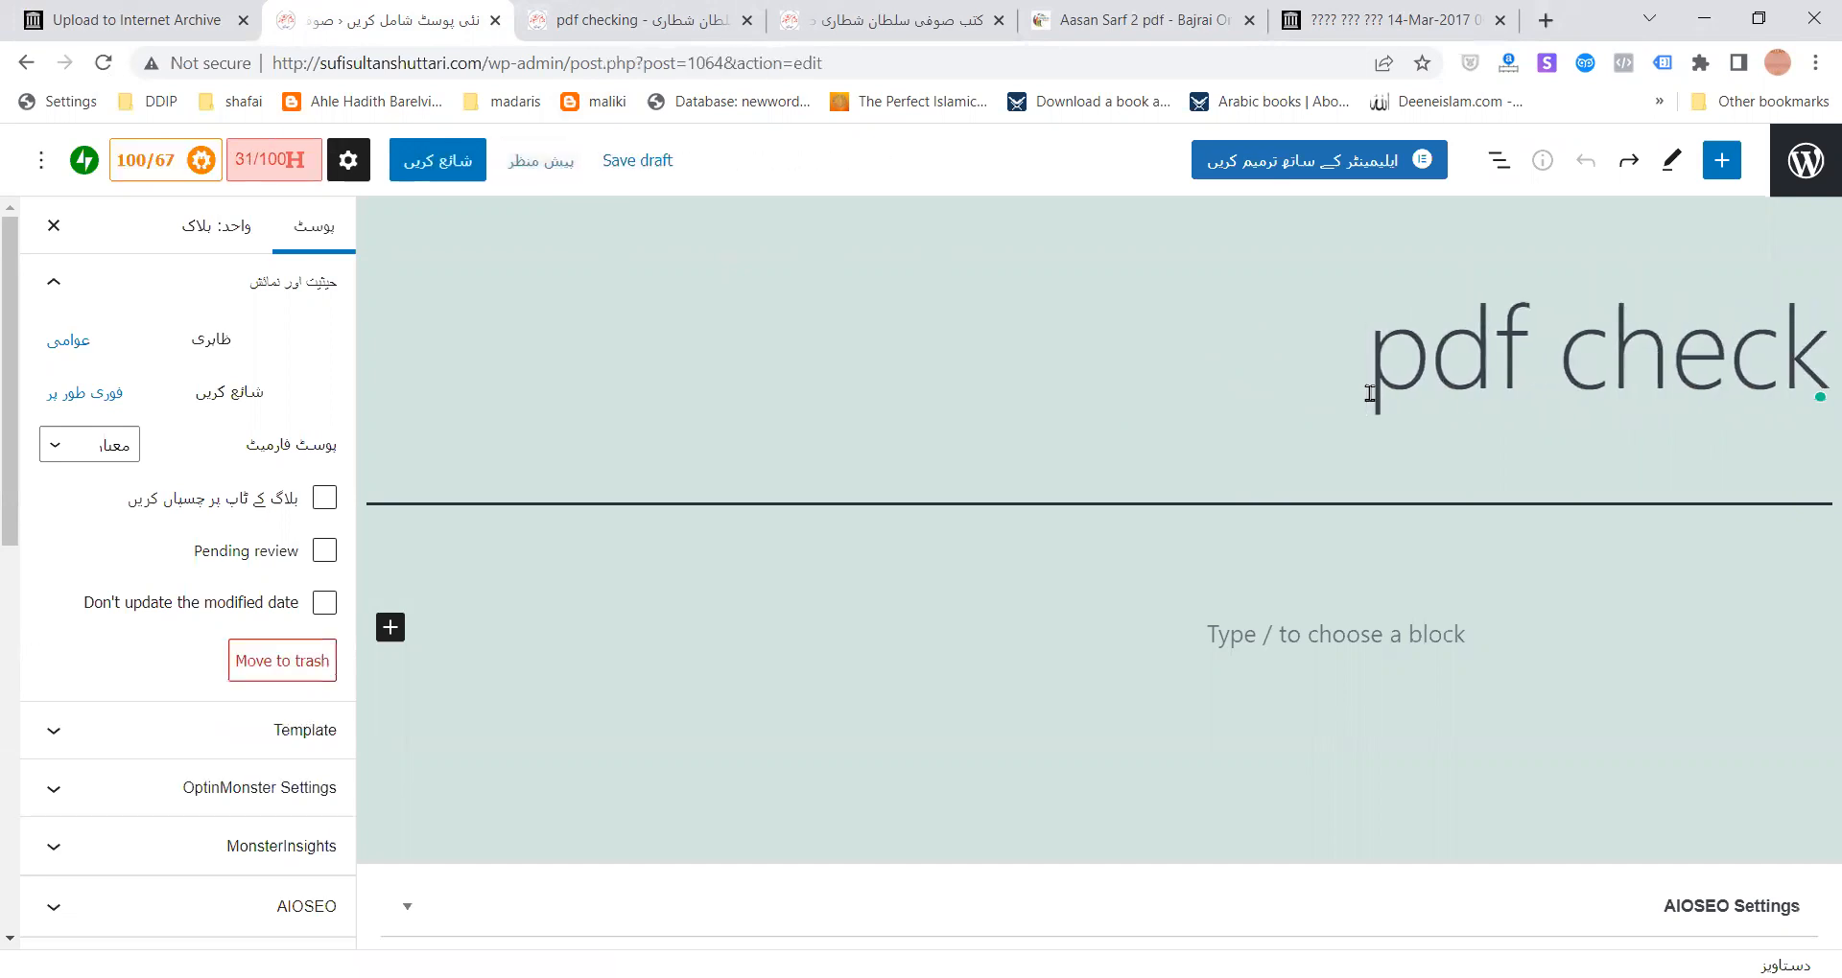
key(Return)
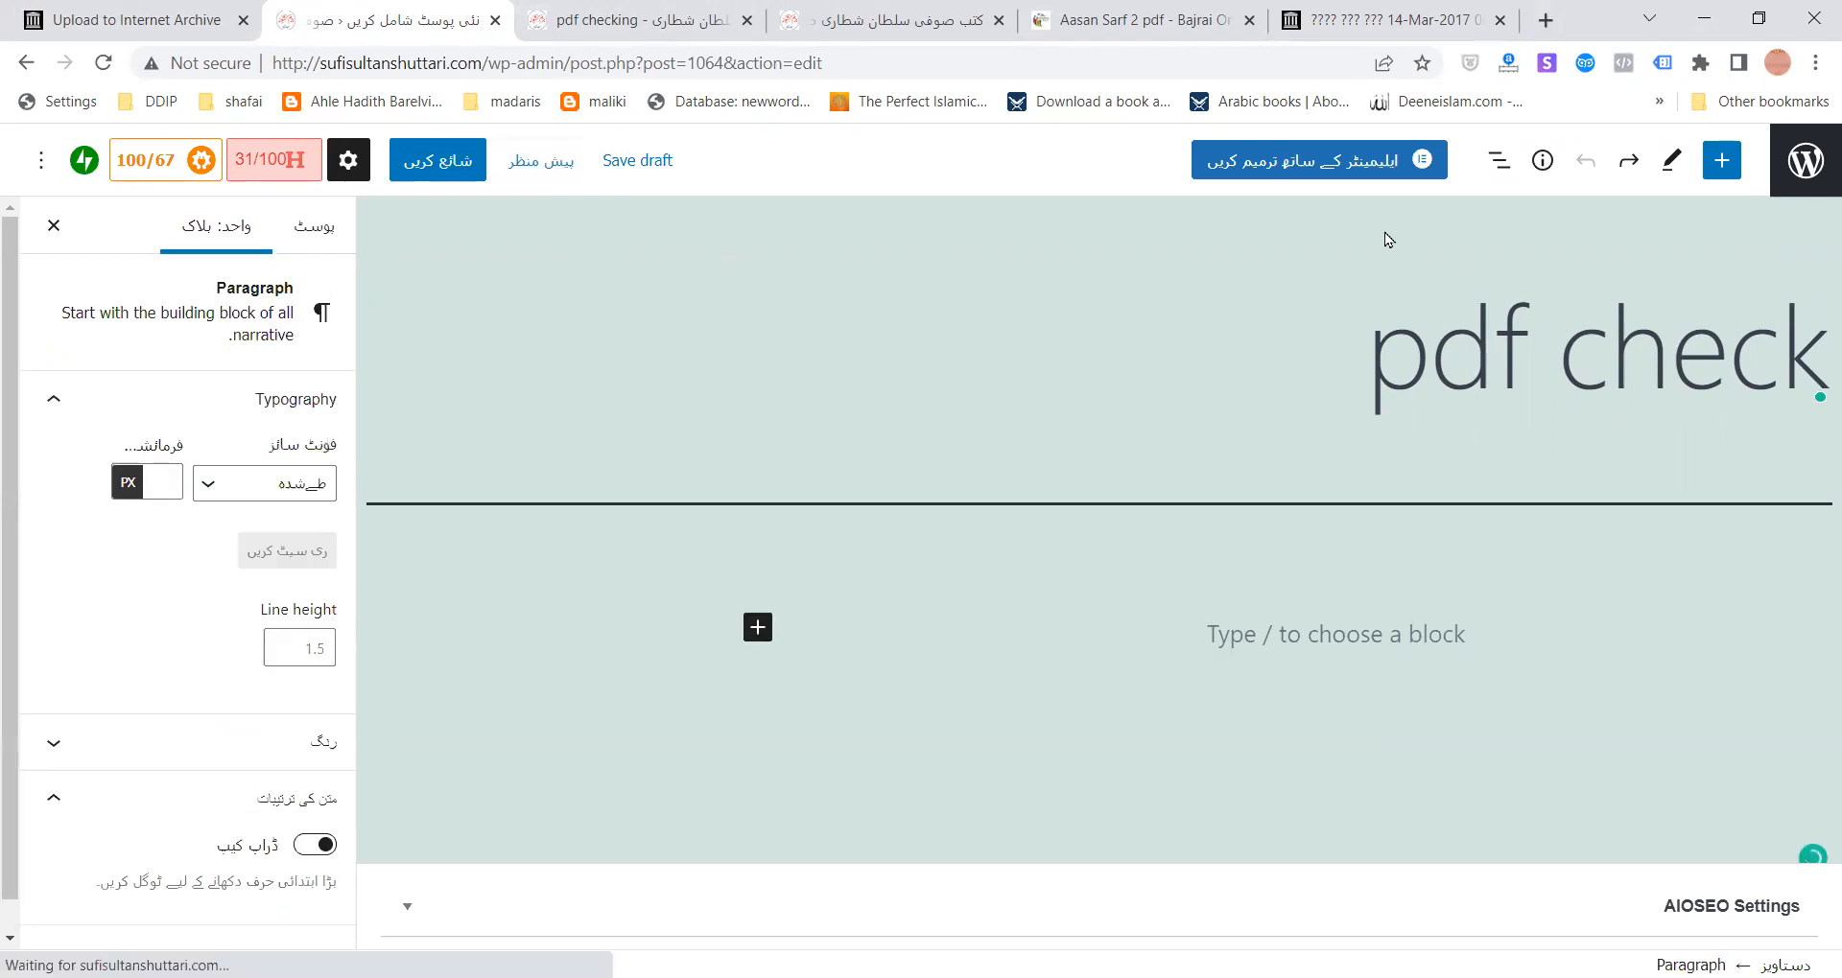
click(1722, 160)
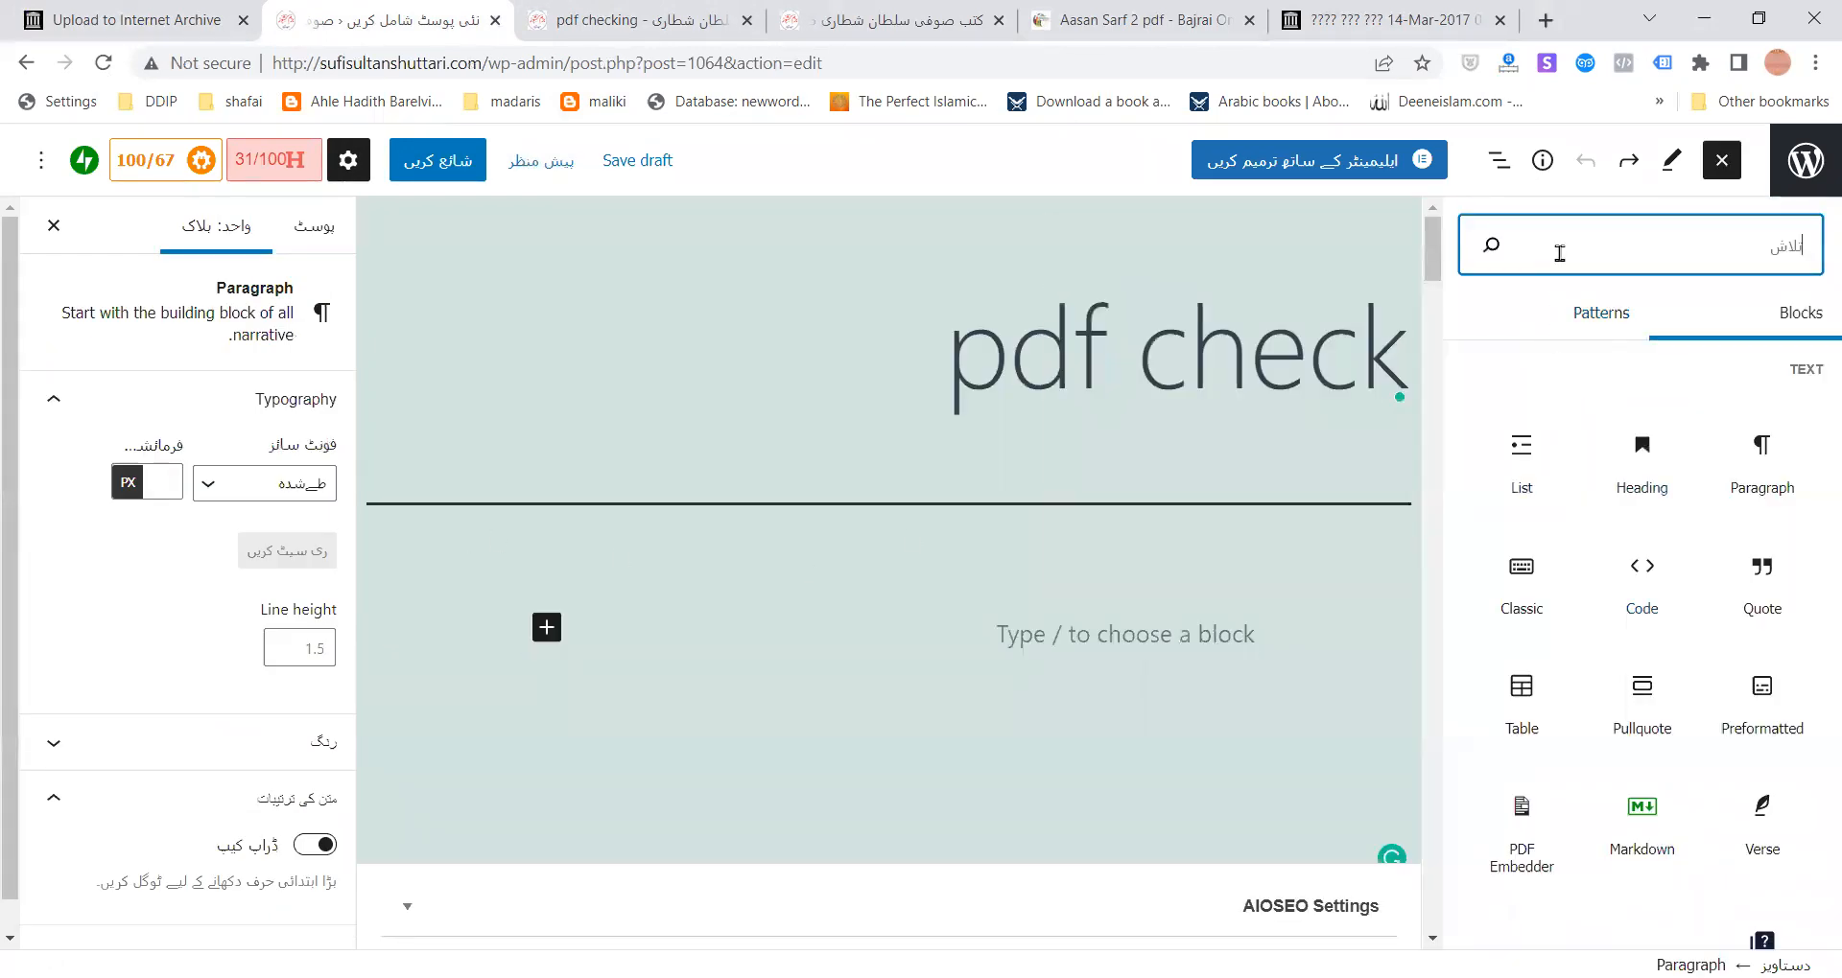
- Add an Image block below the title and browse the media library for a picture
text(imag)
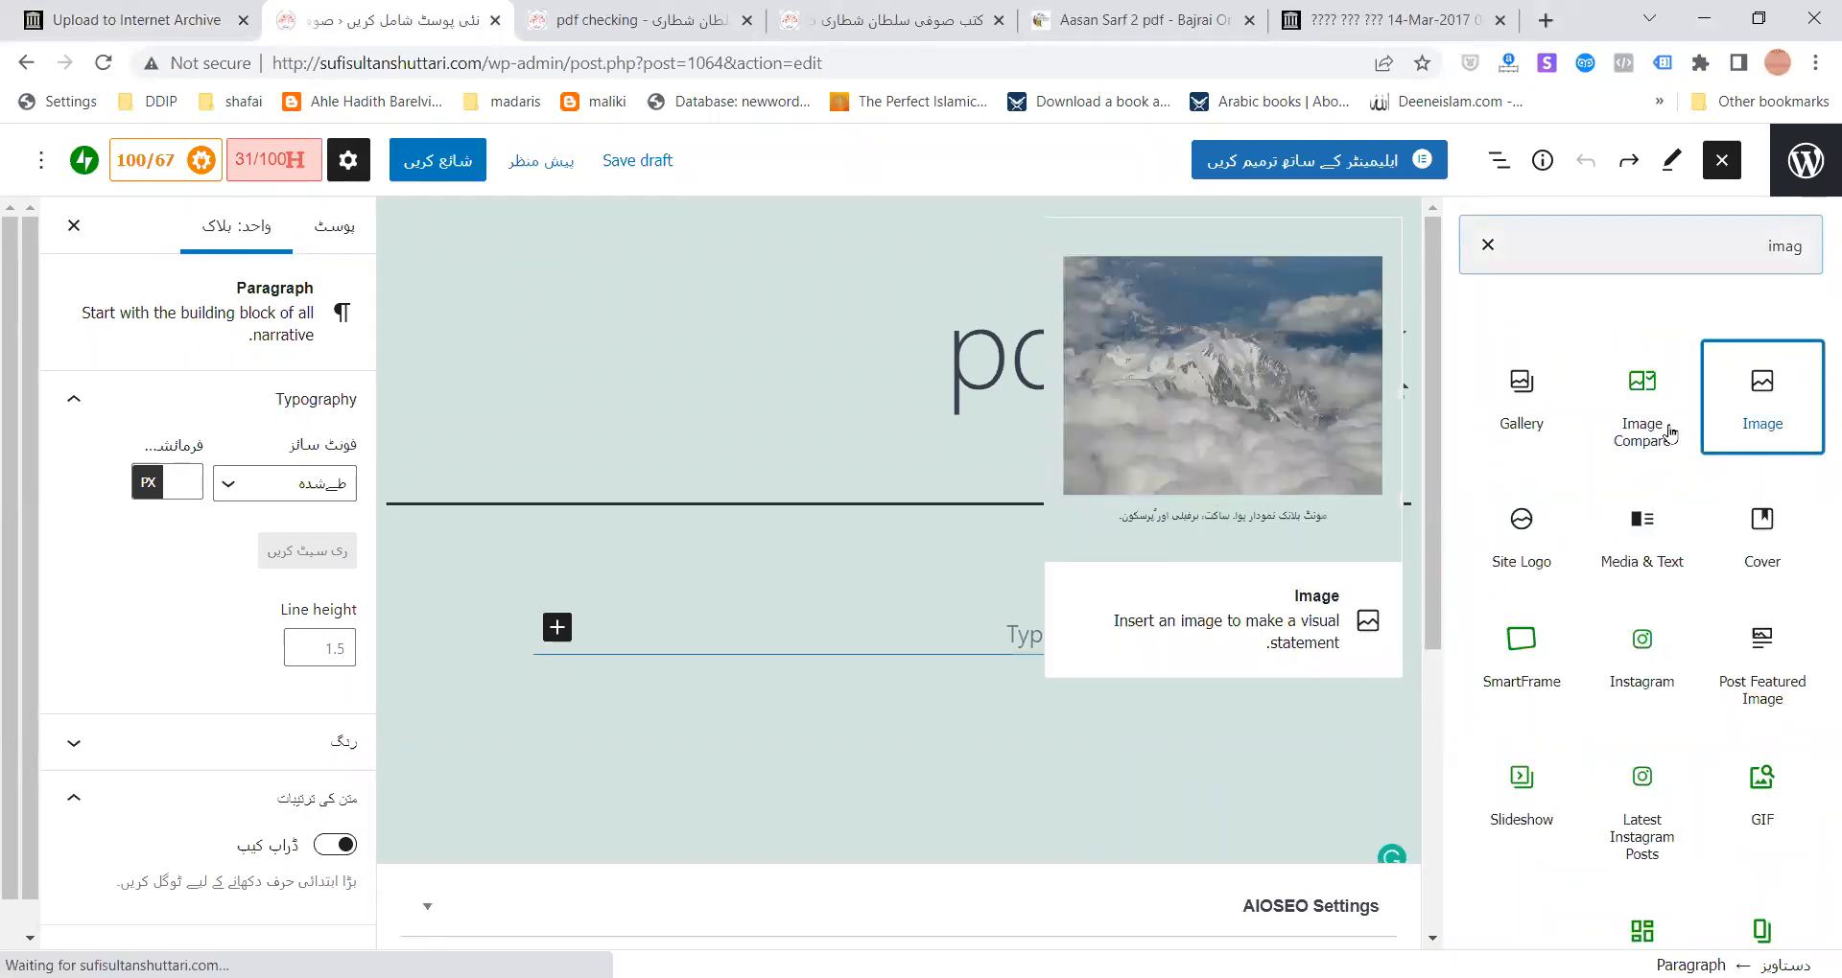
click(1763, 403)
click(1124, 797)
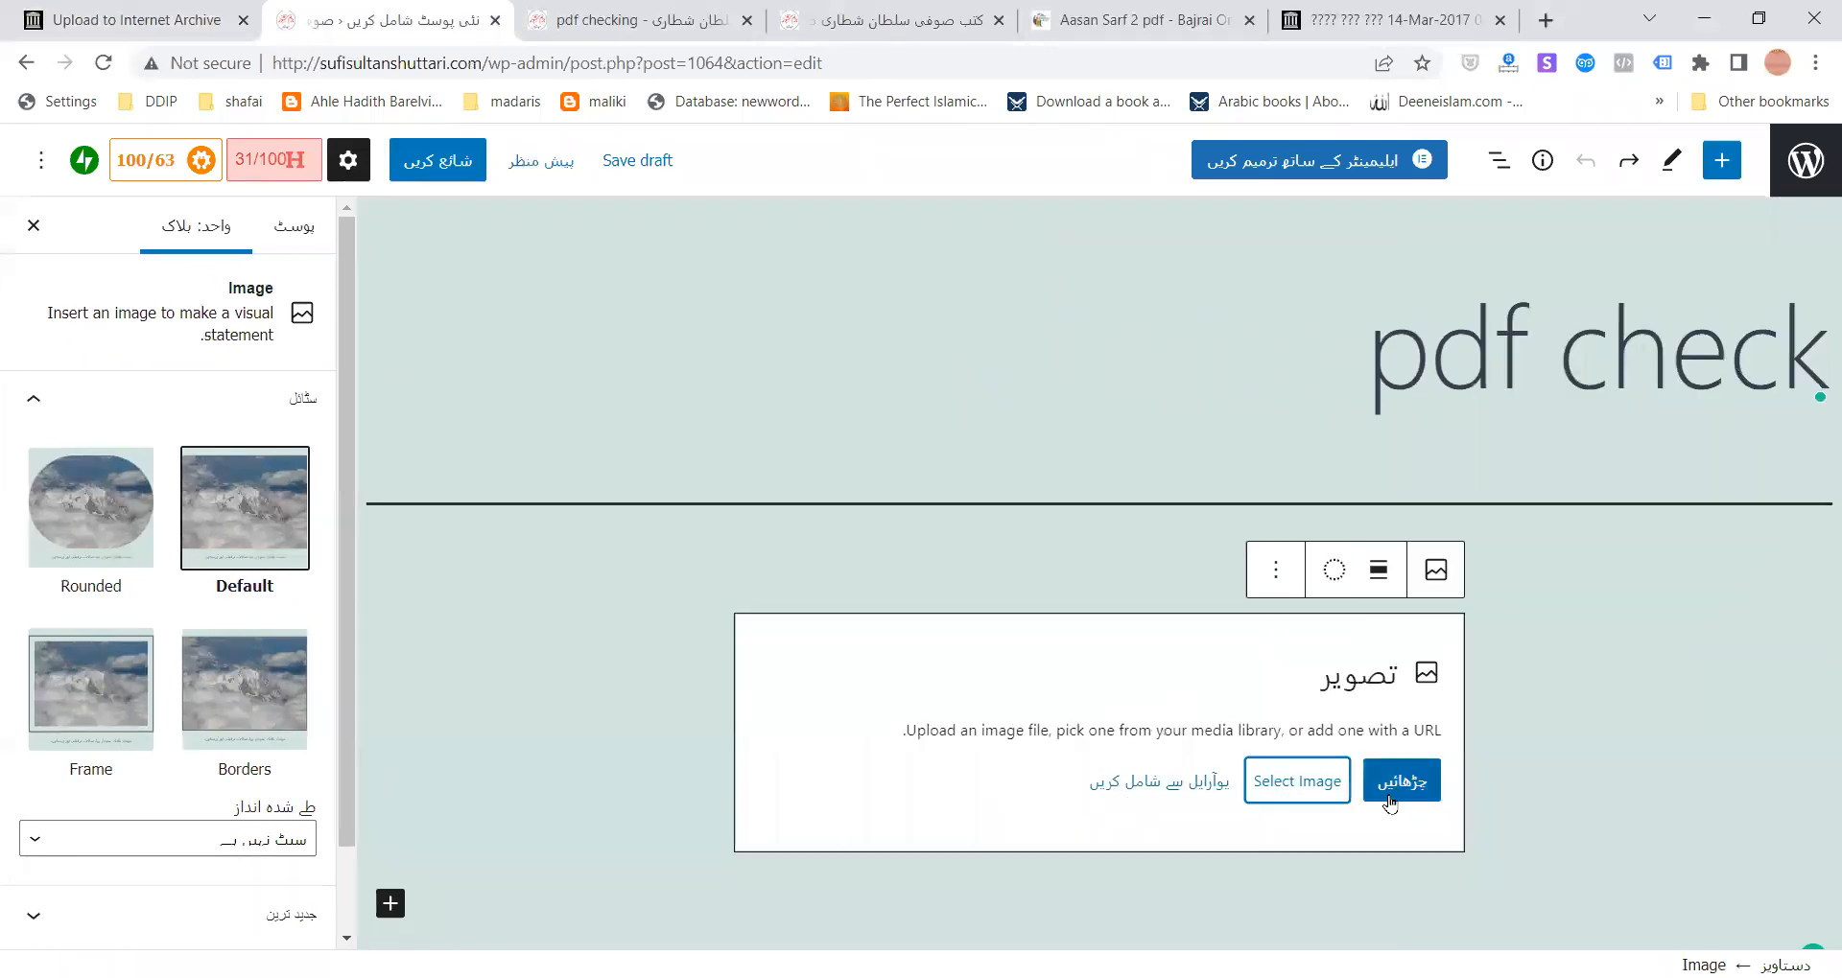
click(1312, 794)
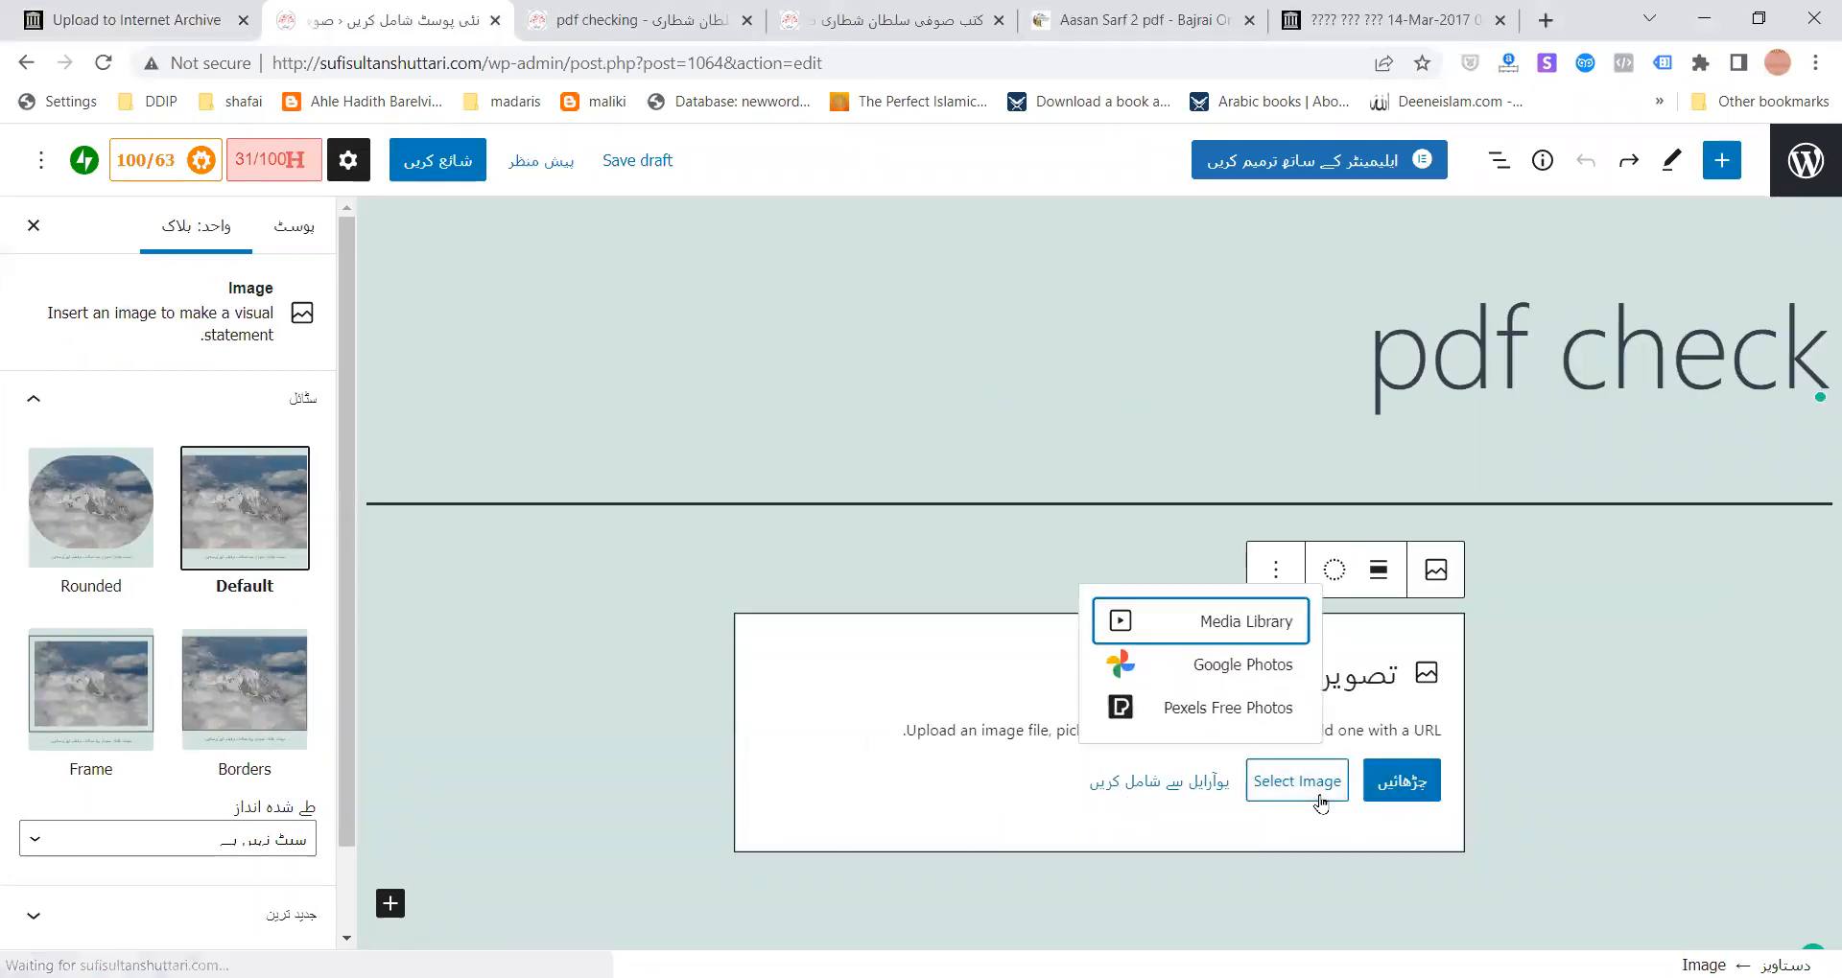
click(1234, 626)
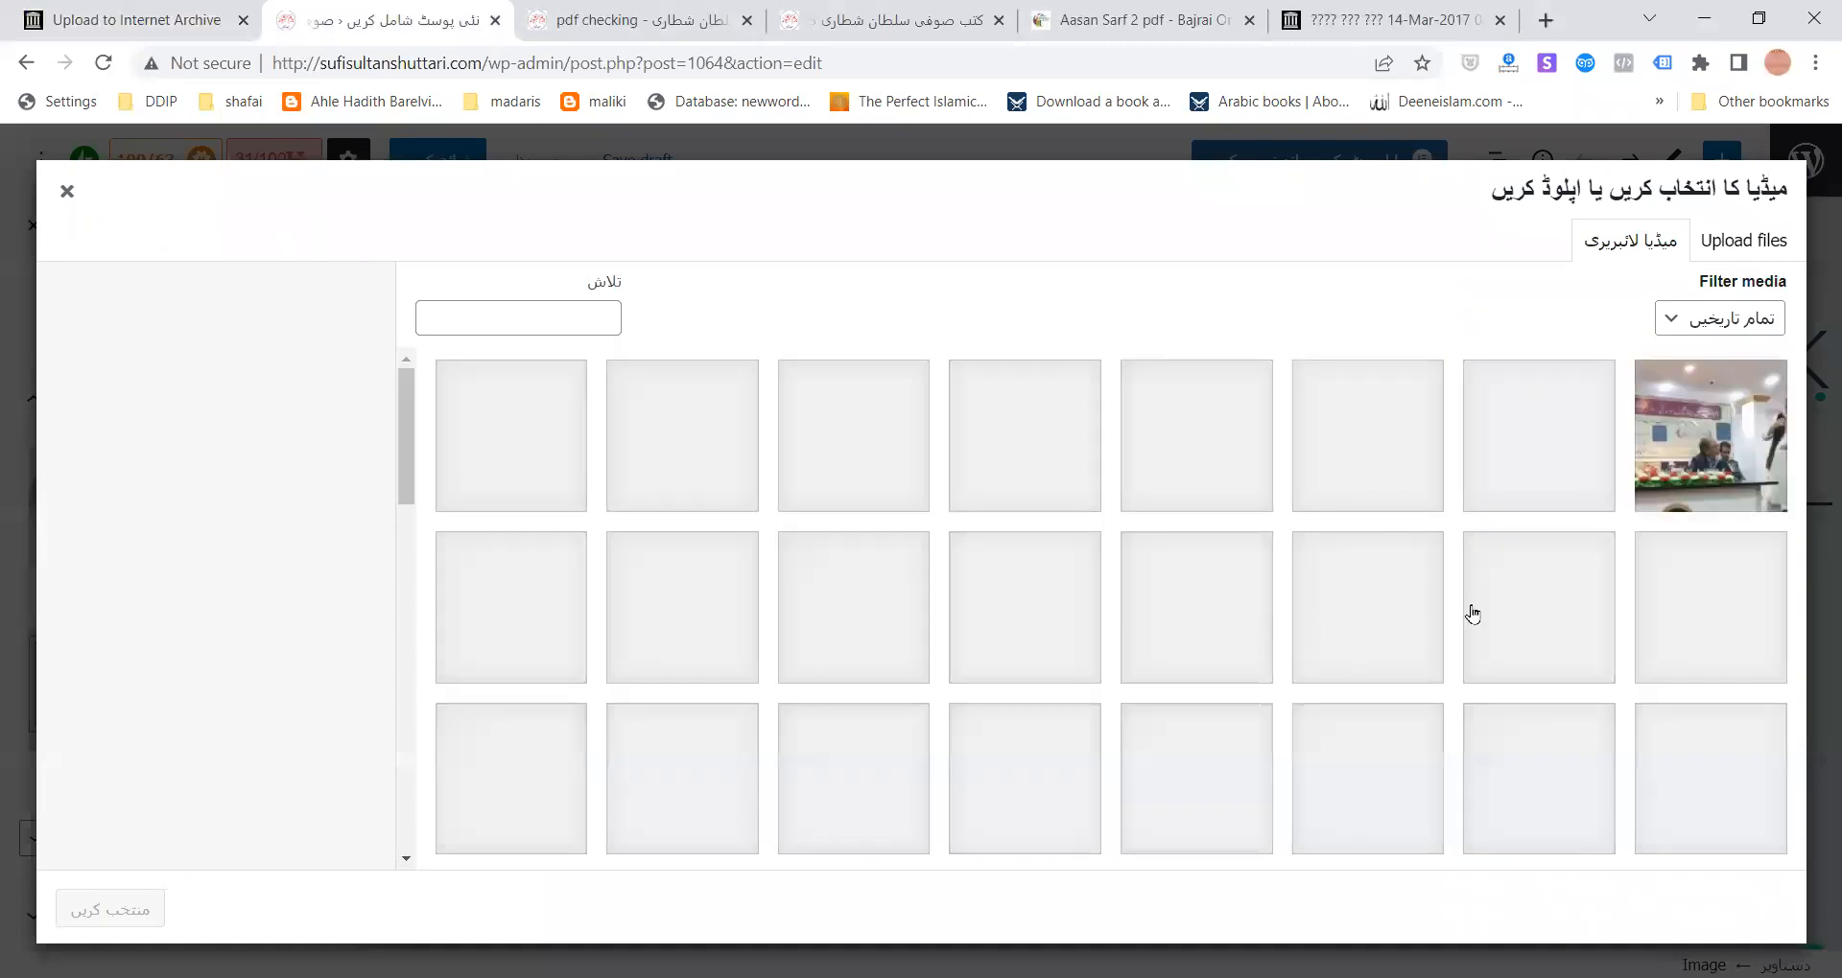
scroll(1055, 696, down, 5)
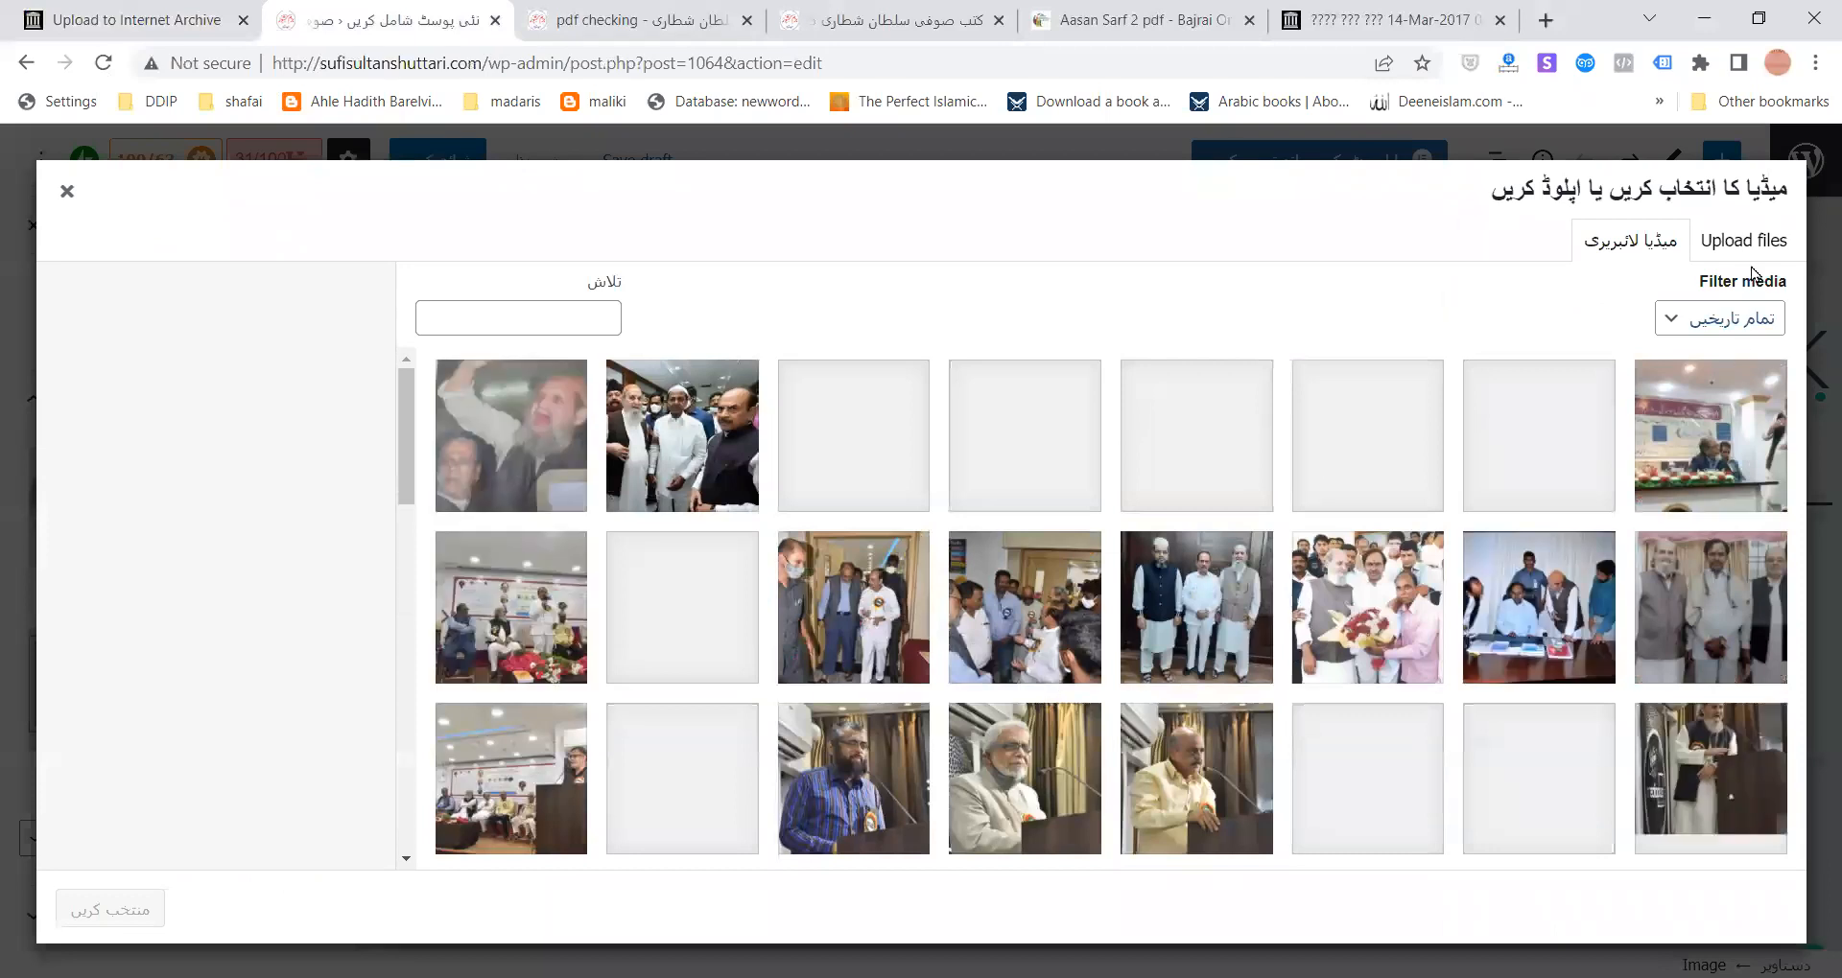
click(1730, 248)
key(Escape)
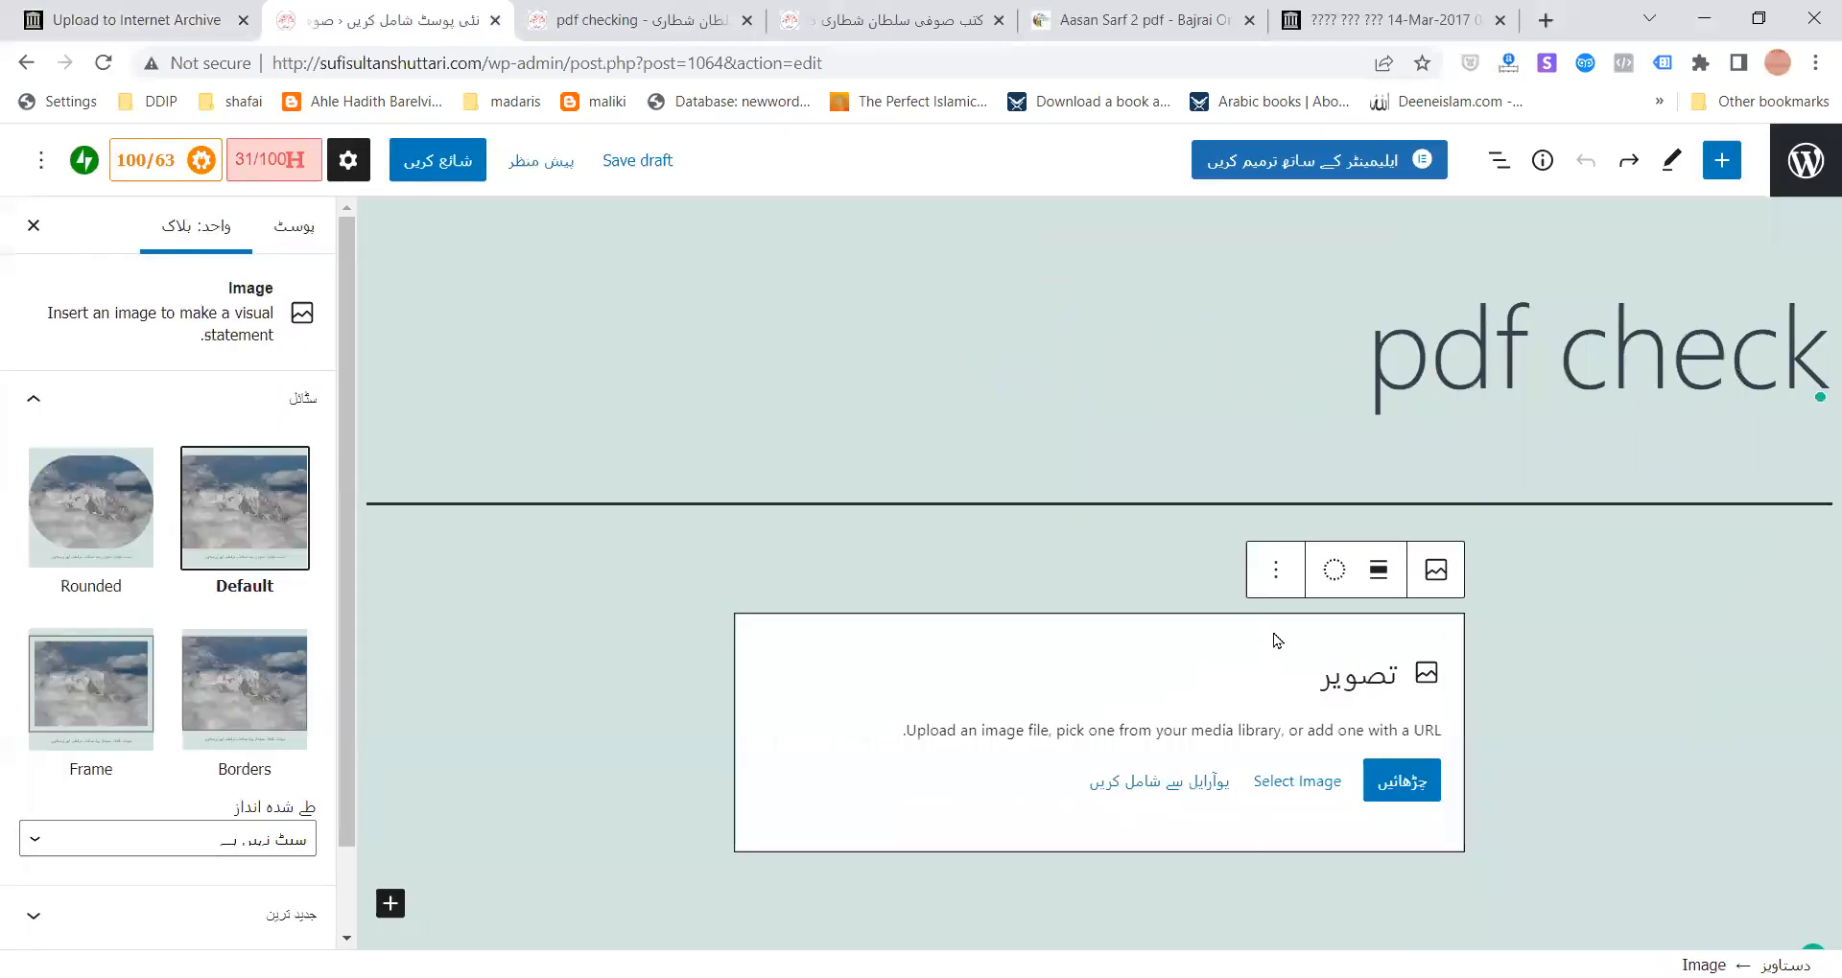
- Insert the blue-and-pink marbled abstract photo from Pexels Free Photos into the Image block
click(1304, 781)
click(1240, 662)
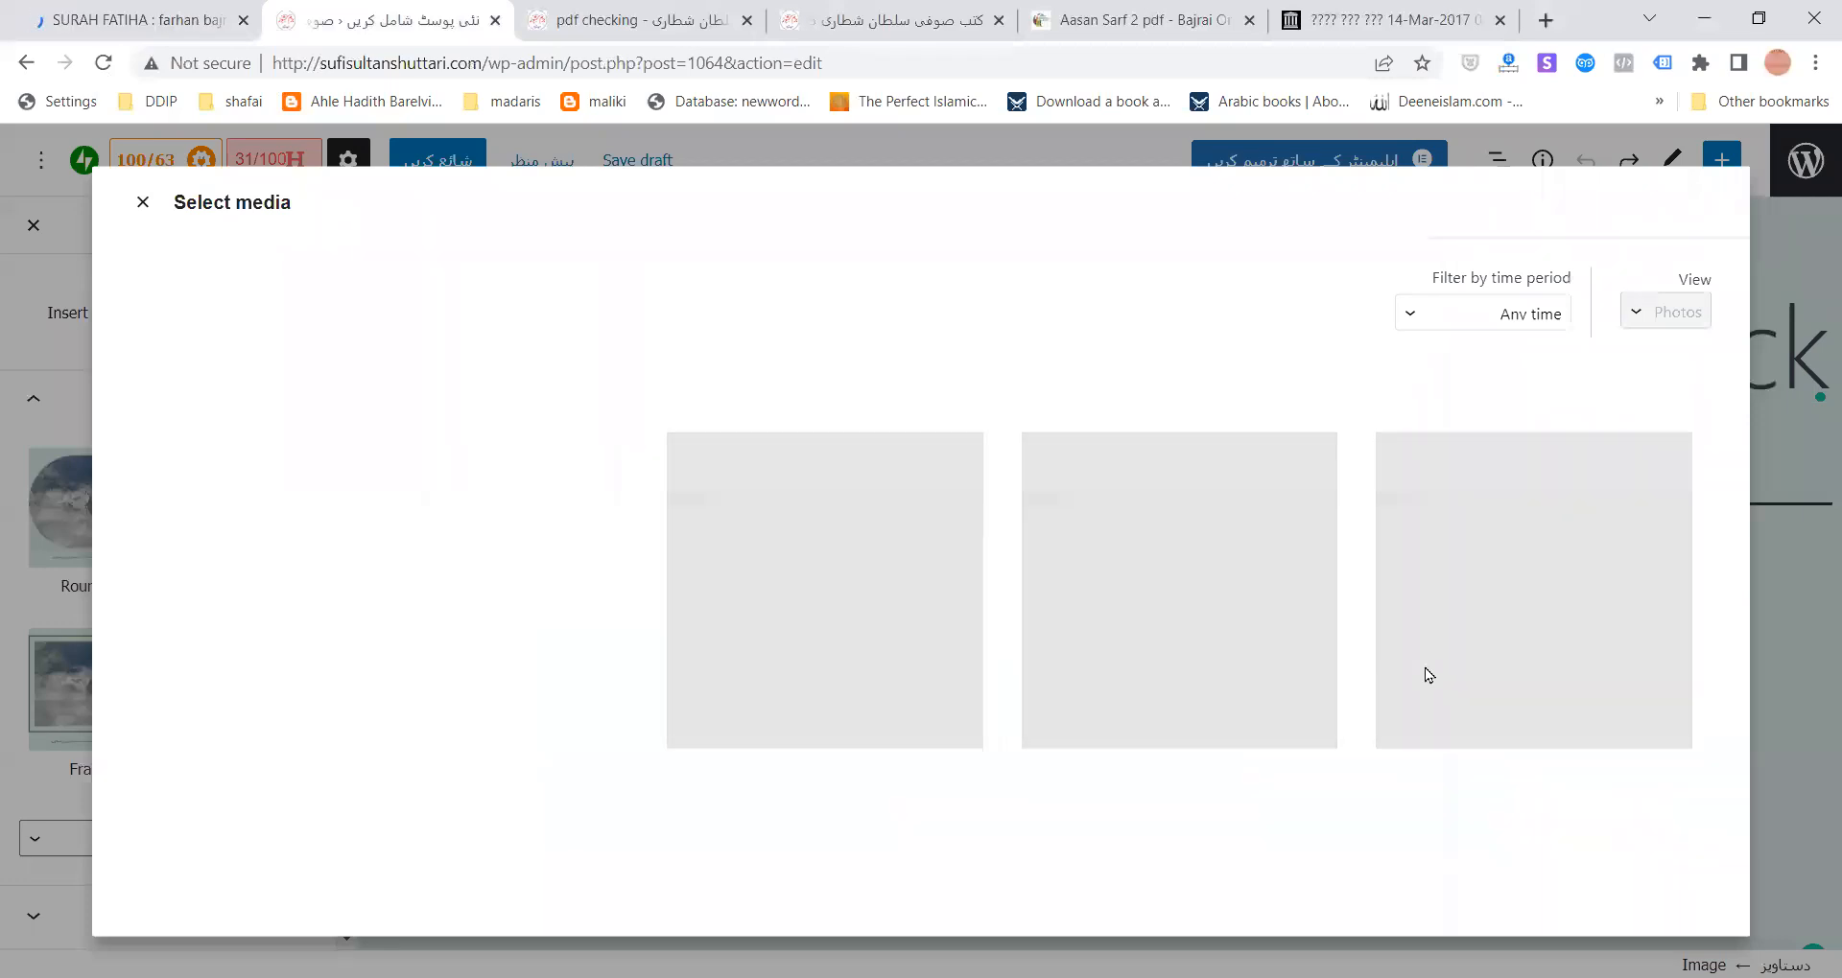
key(Escape)
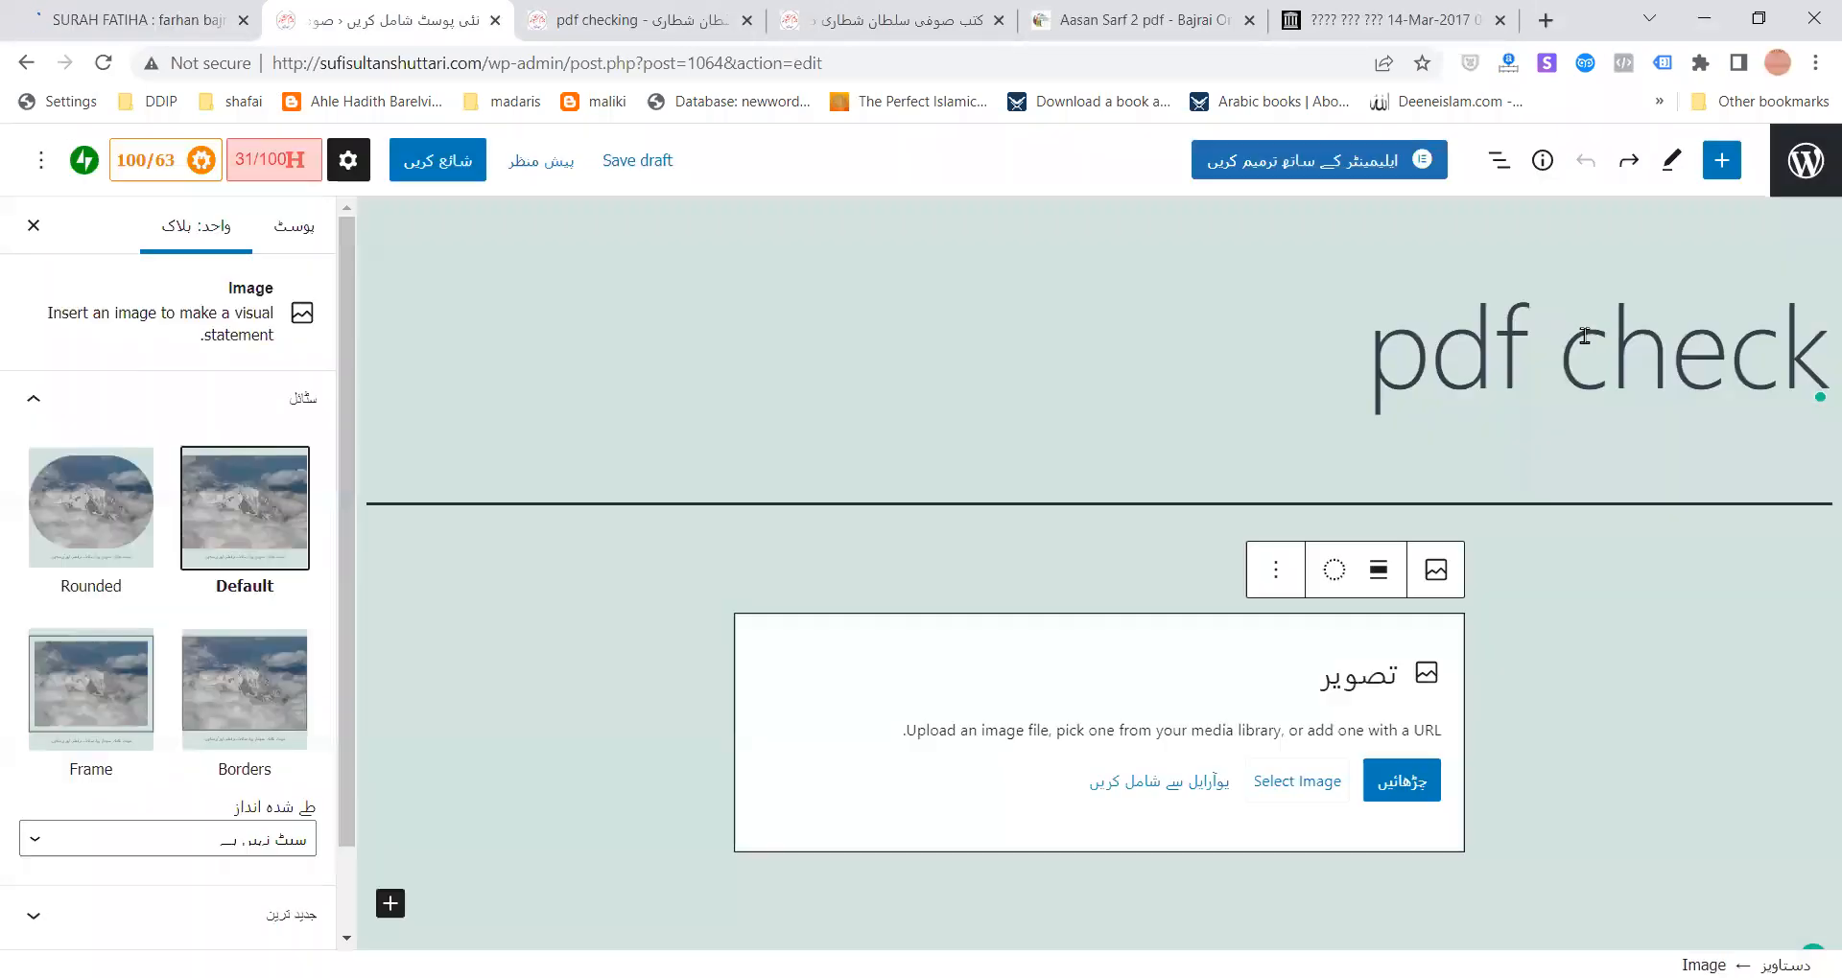
click(1264, 784)
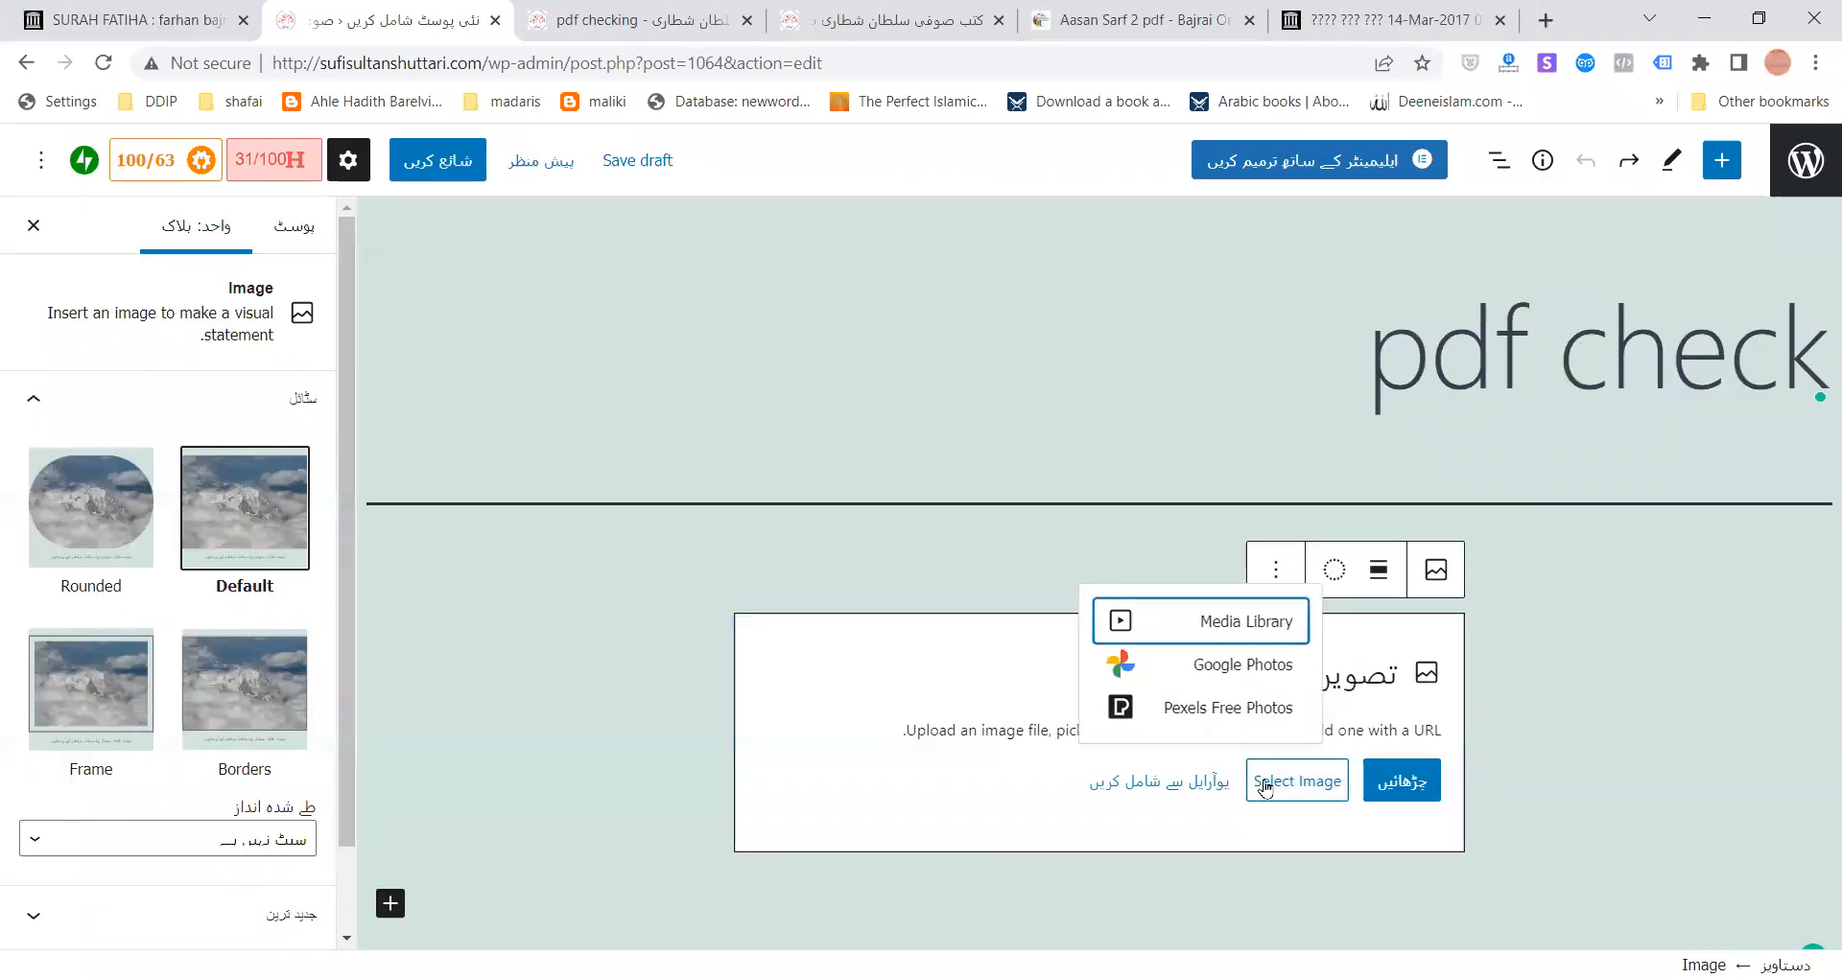
click(1210, 715)
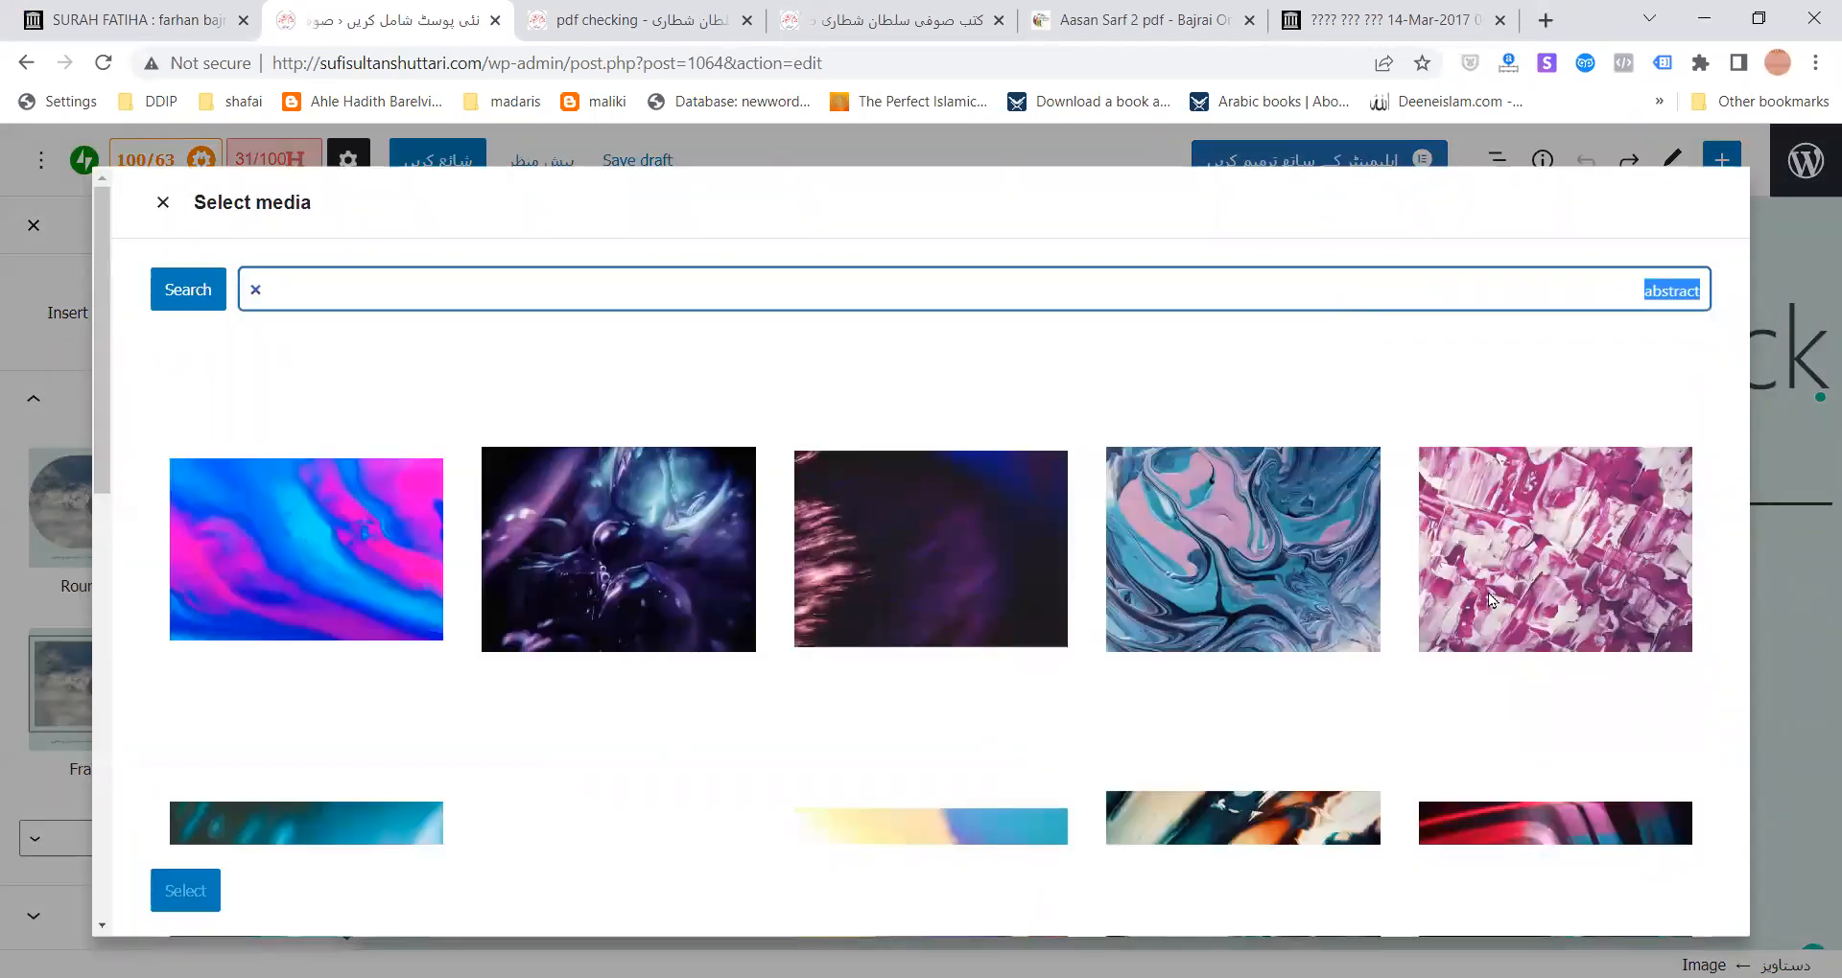
click(1290, 600)
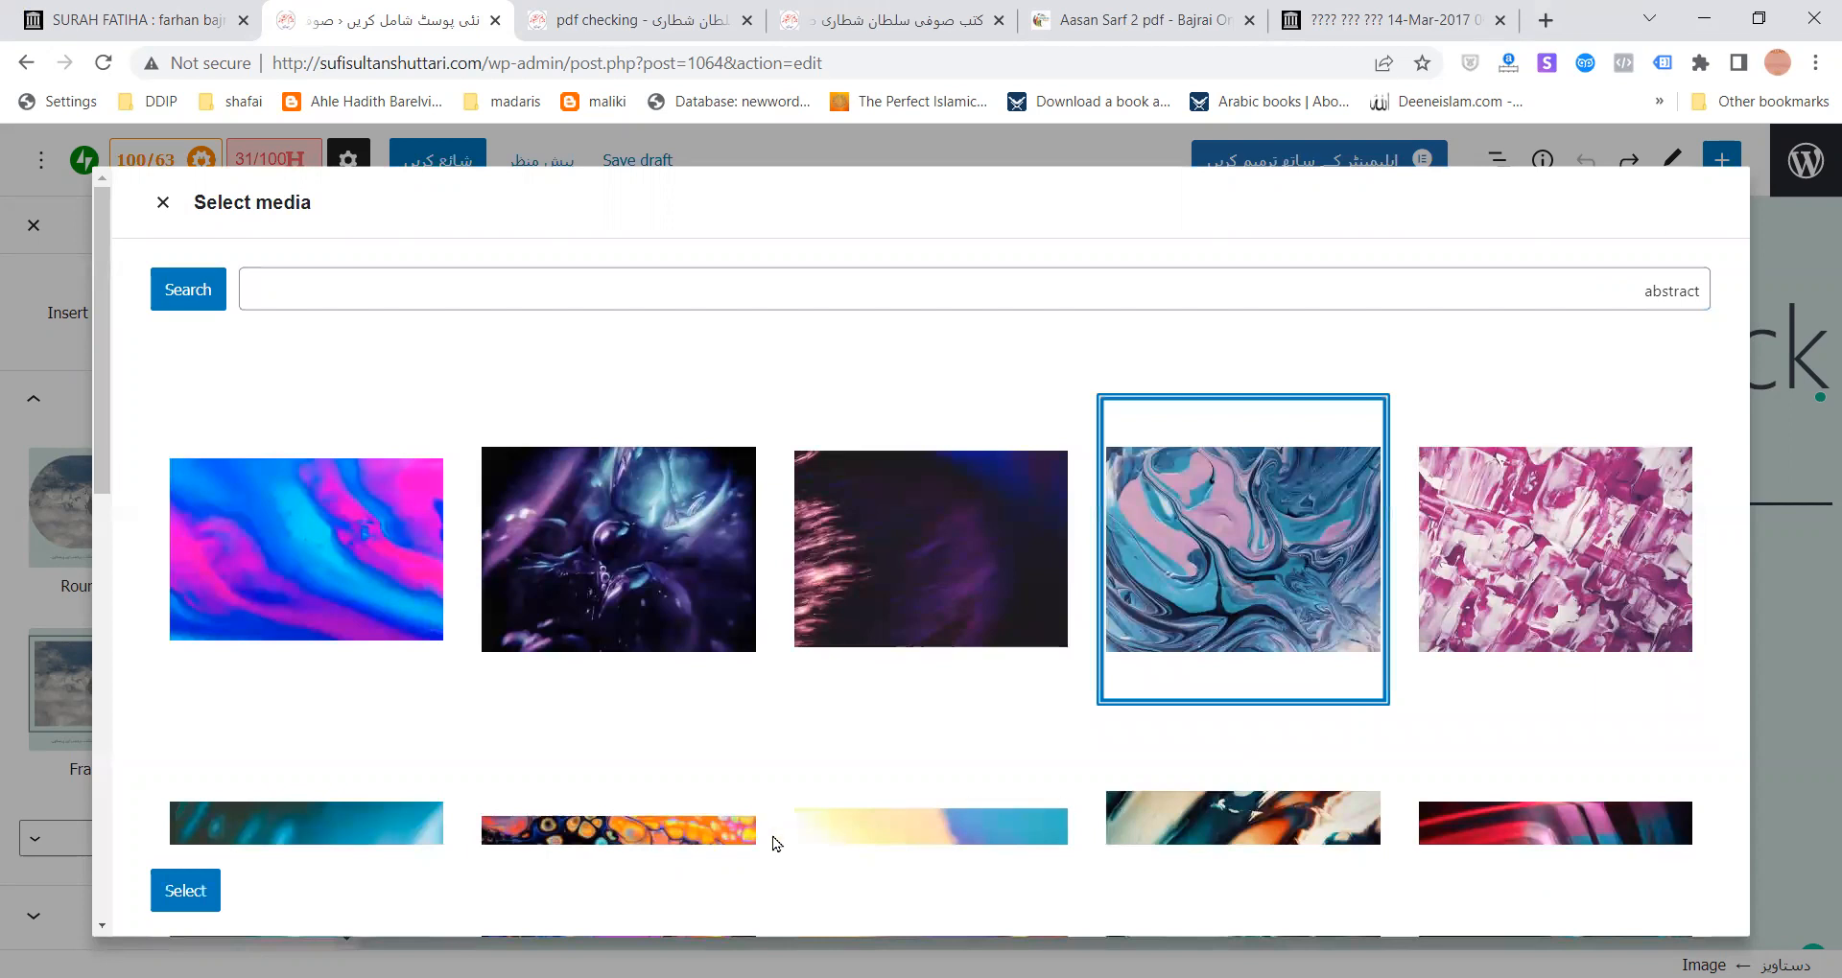
click(205, 886)
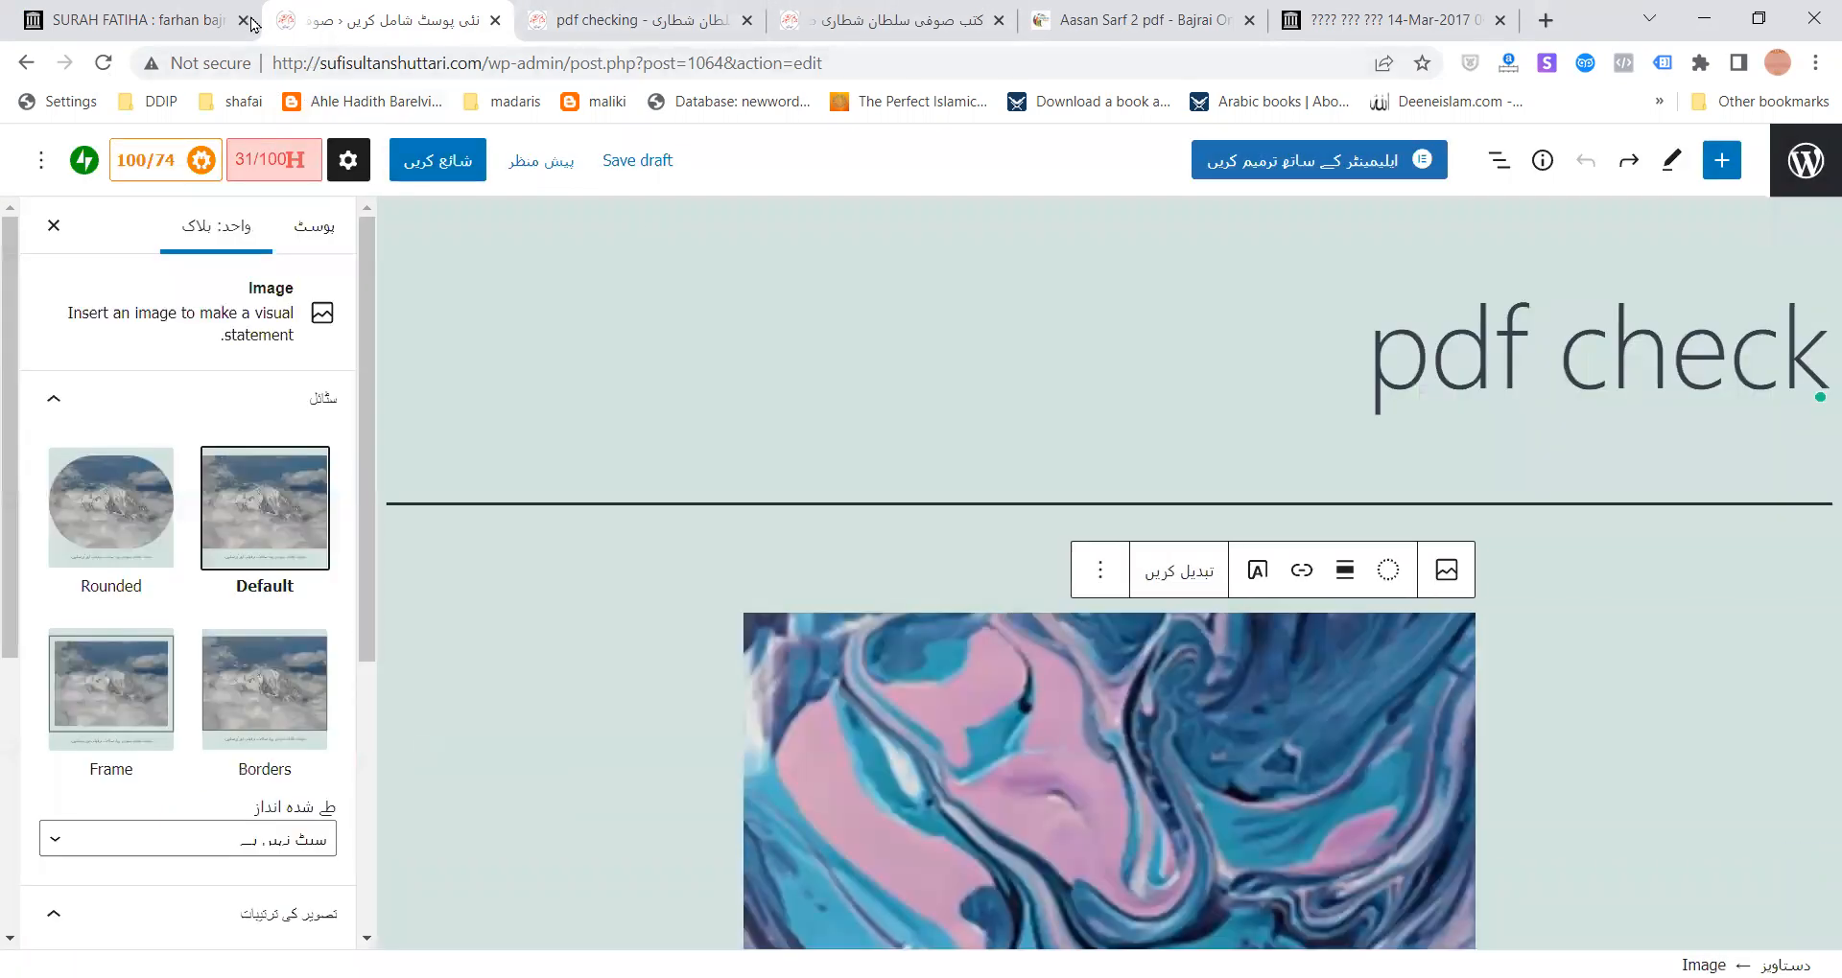
- Copy the SURAH FATIHA PDF download link address from the archive.org item page
click(135, 20)
scroll(652, 592, down, 4)
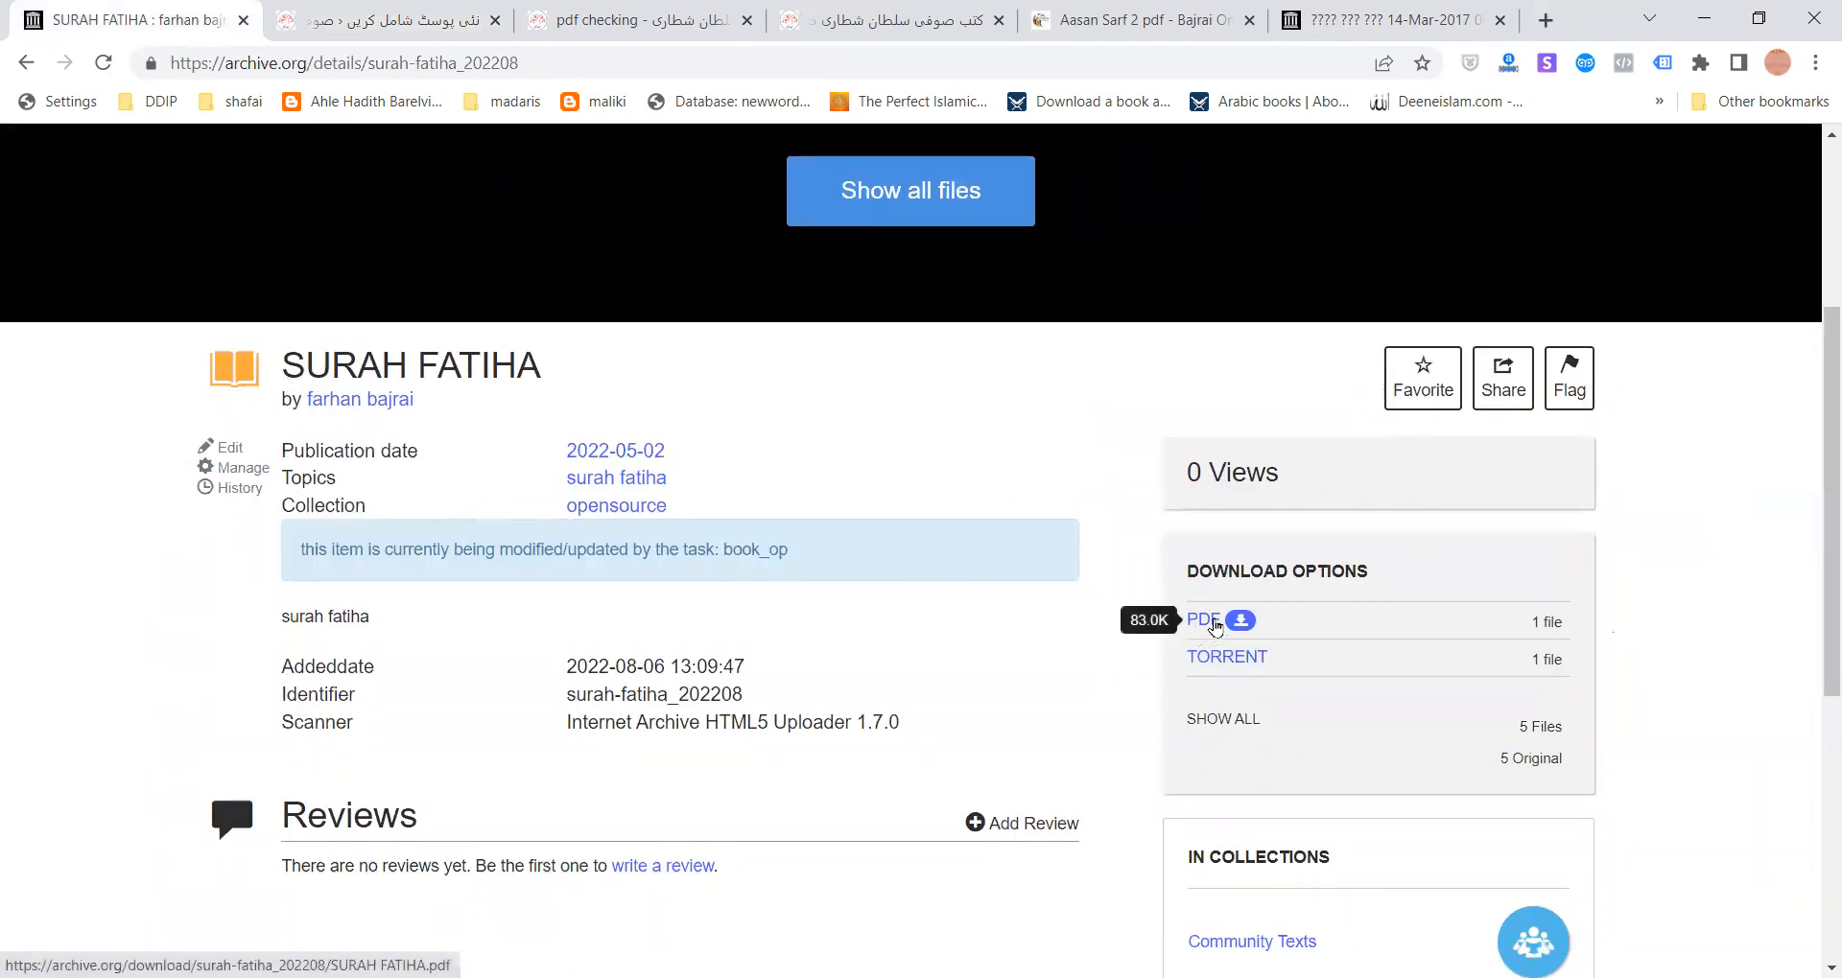
right_click(1214, 625)
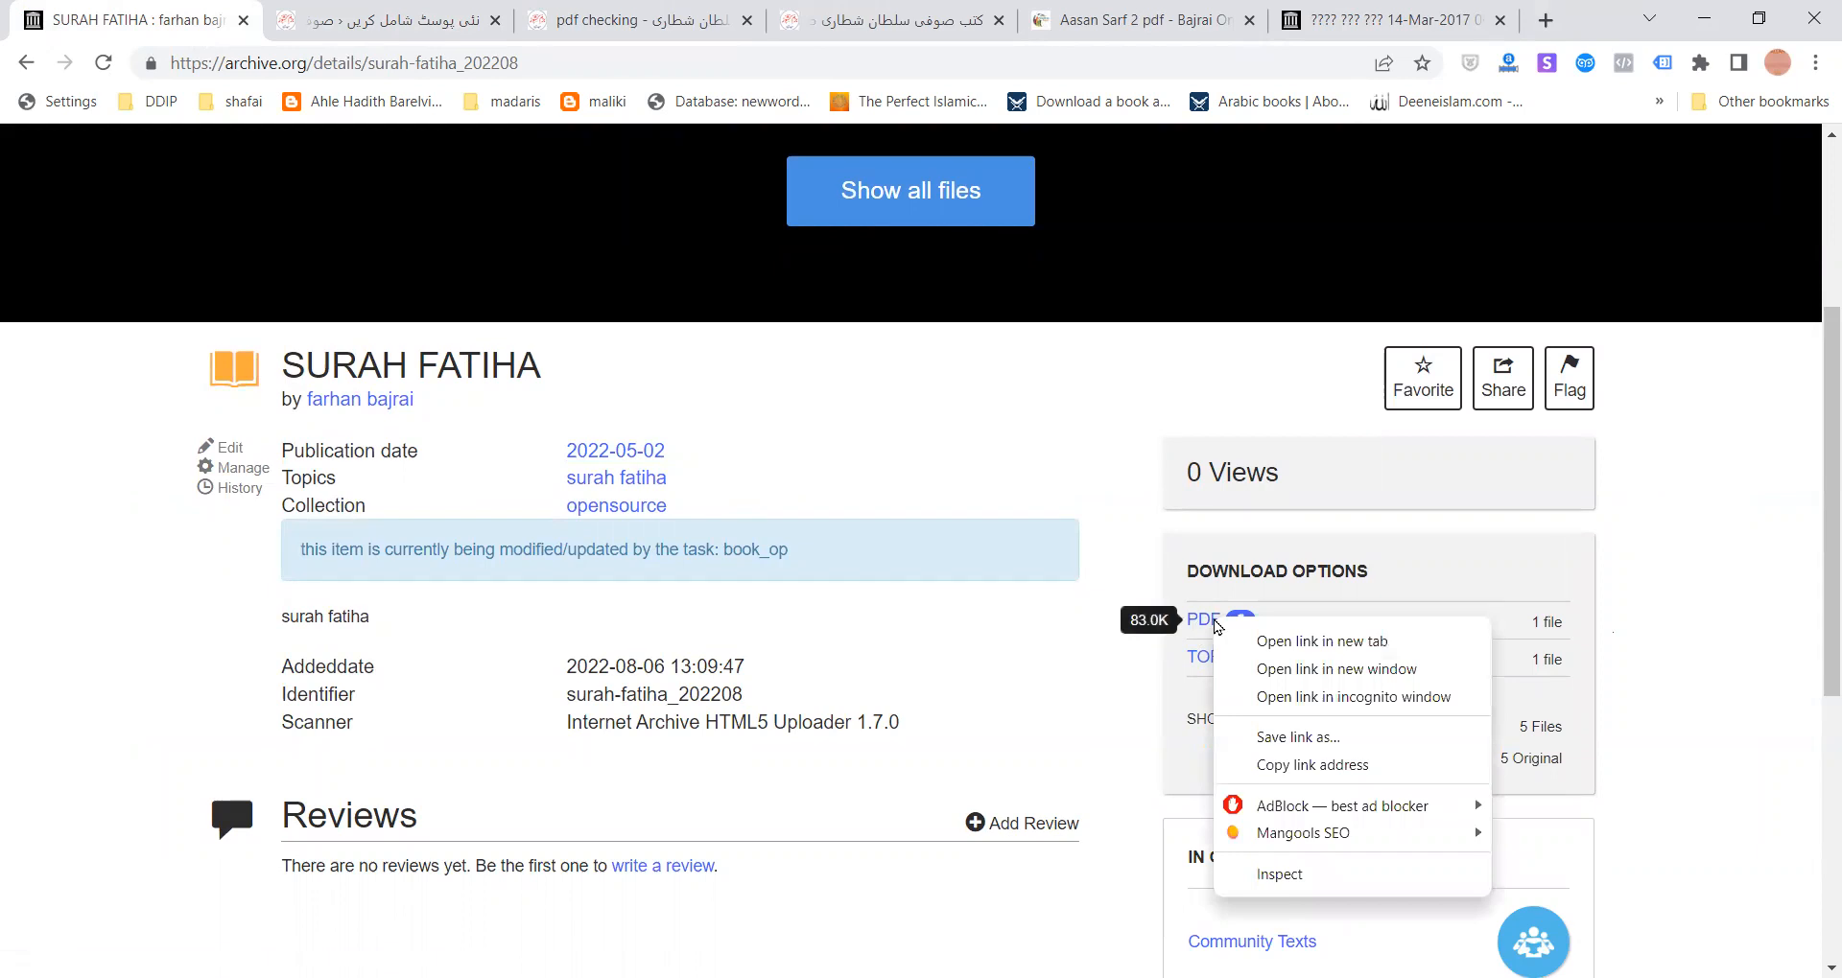
click(1295, 764)
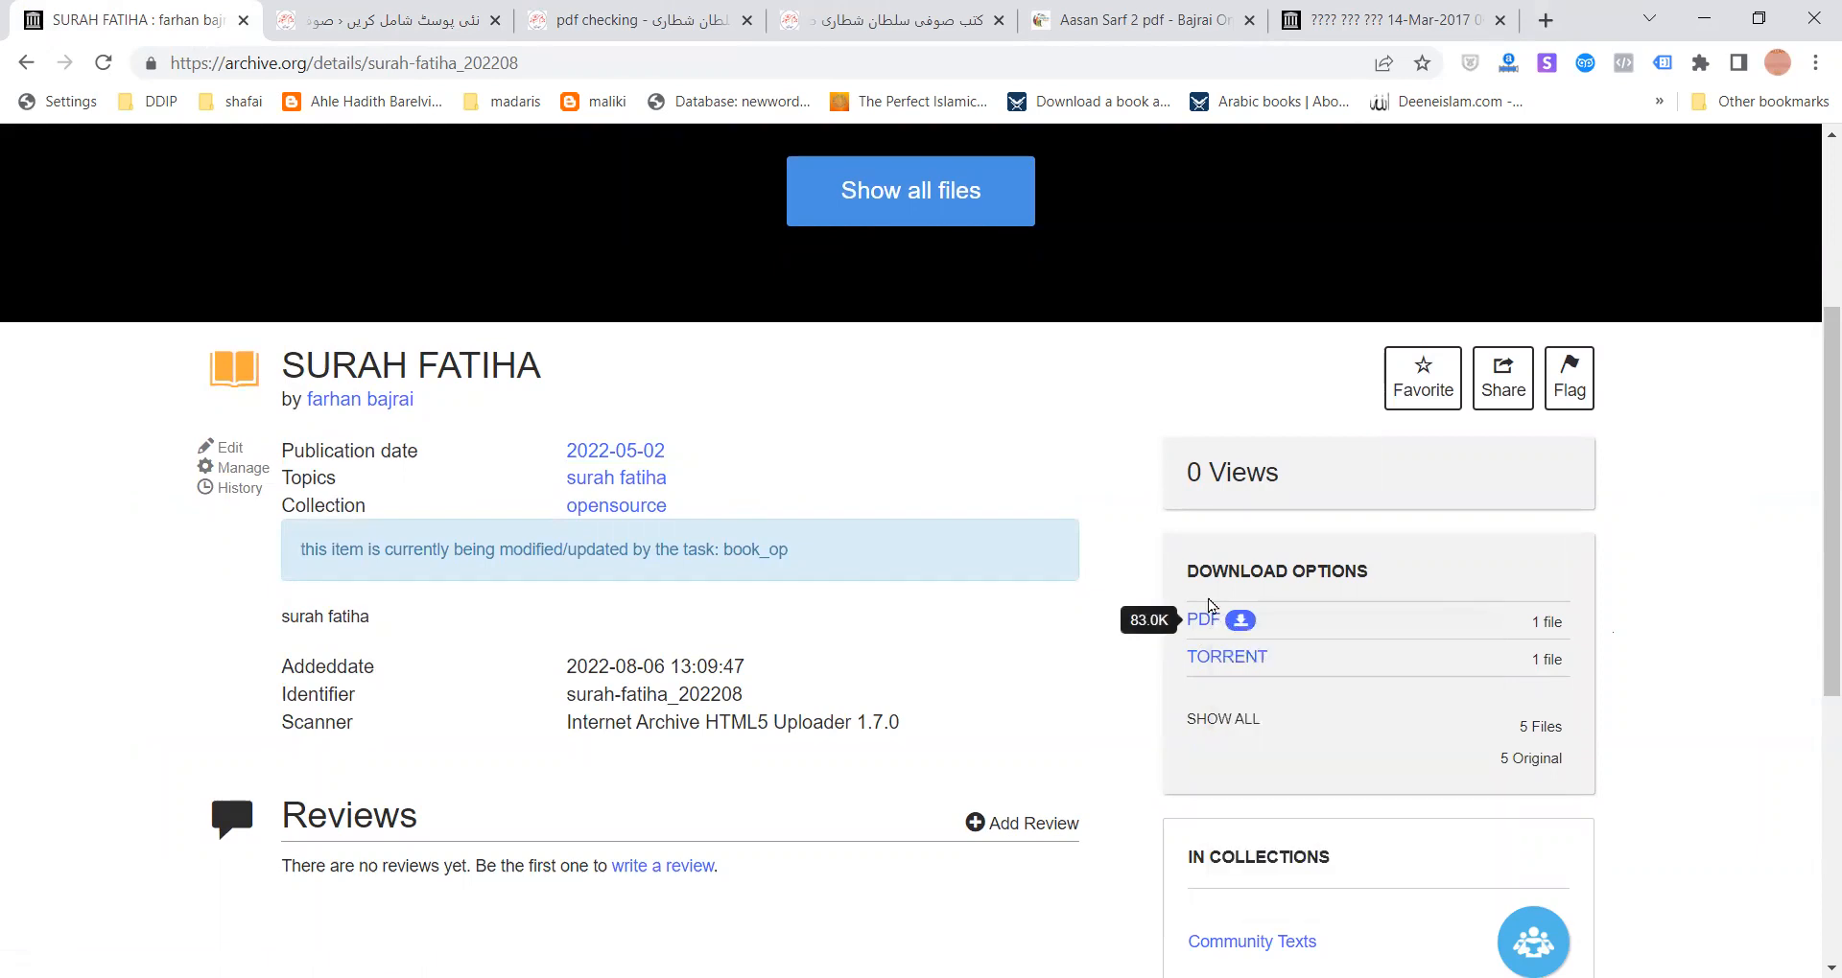
right_click(1209, 620)
click(1268, 761)
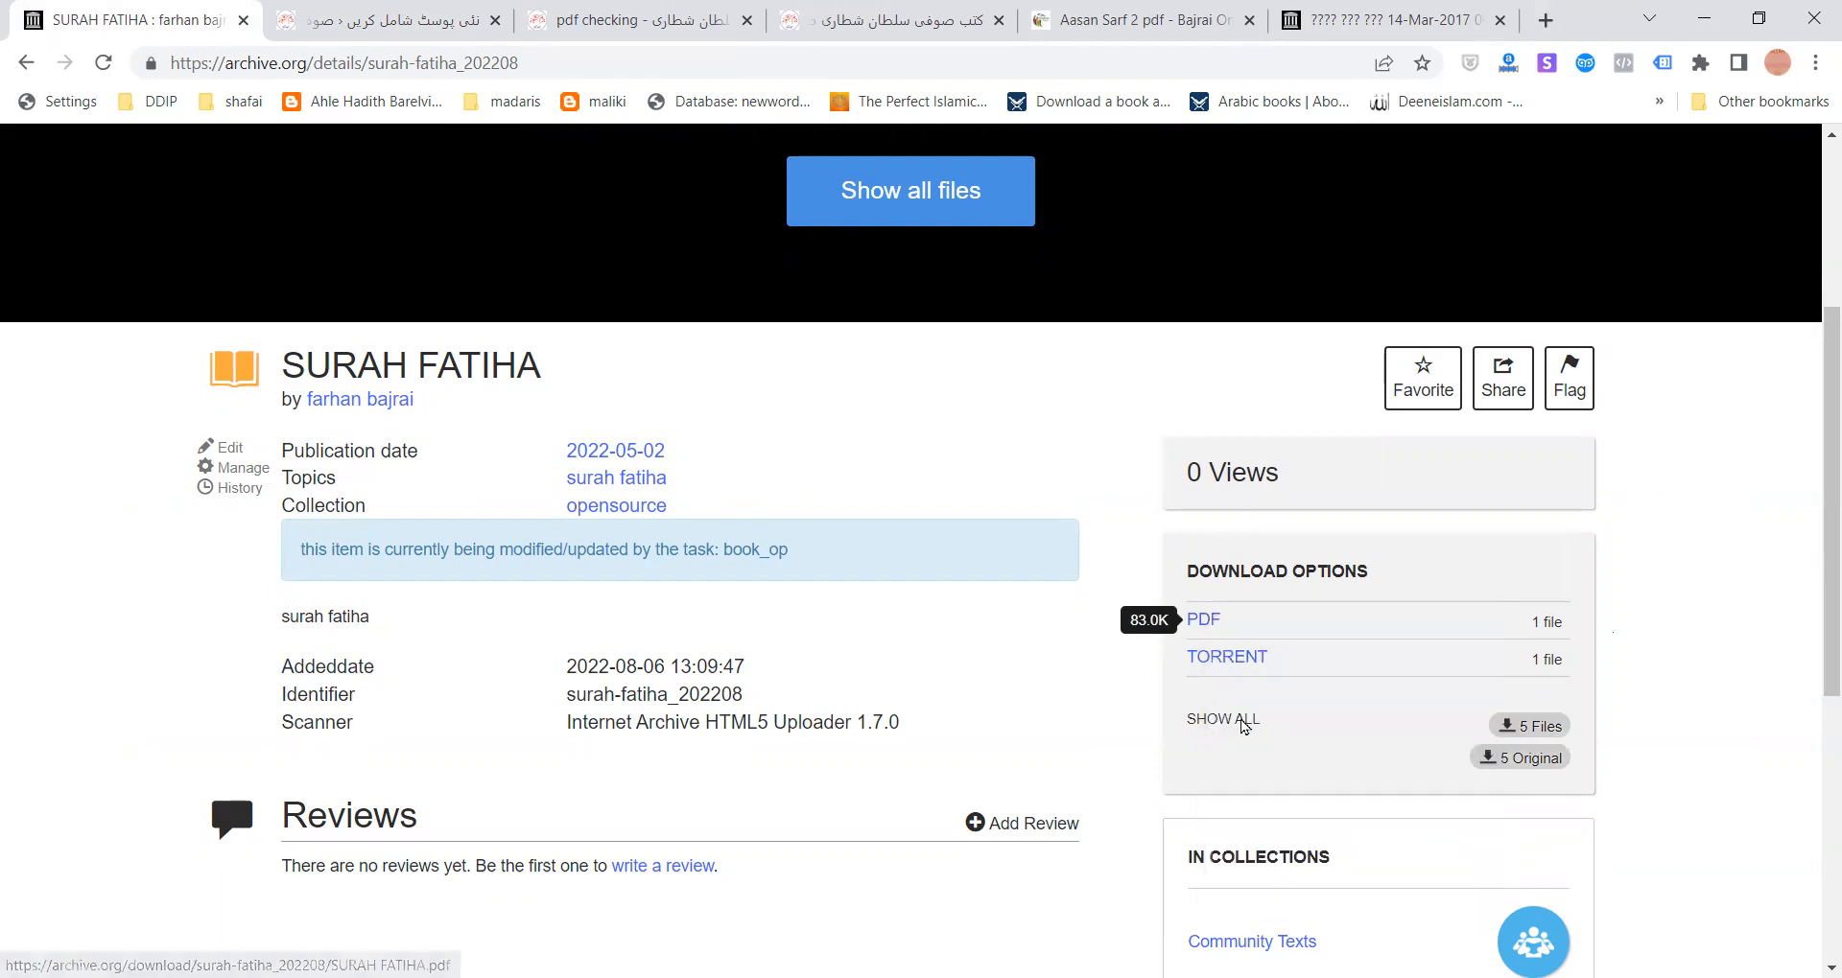
click(645, 11)
click(447, 12)
- Close the pdf checking tab and add a centred DOWNLOAD paragraph below the image caption
click(744, 21)
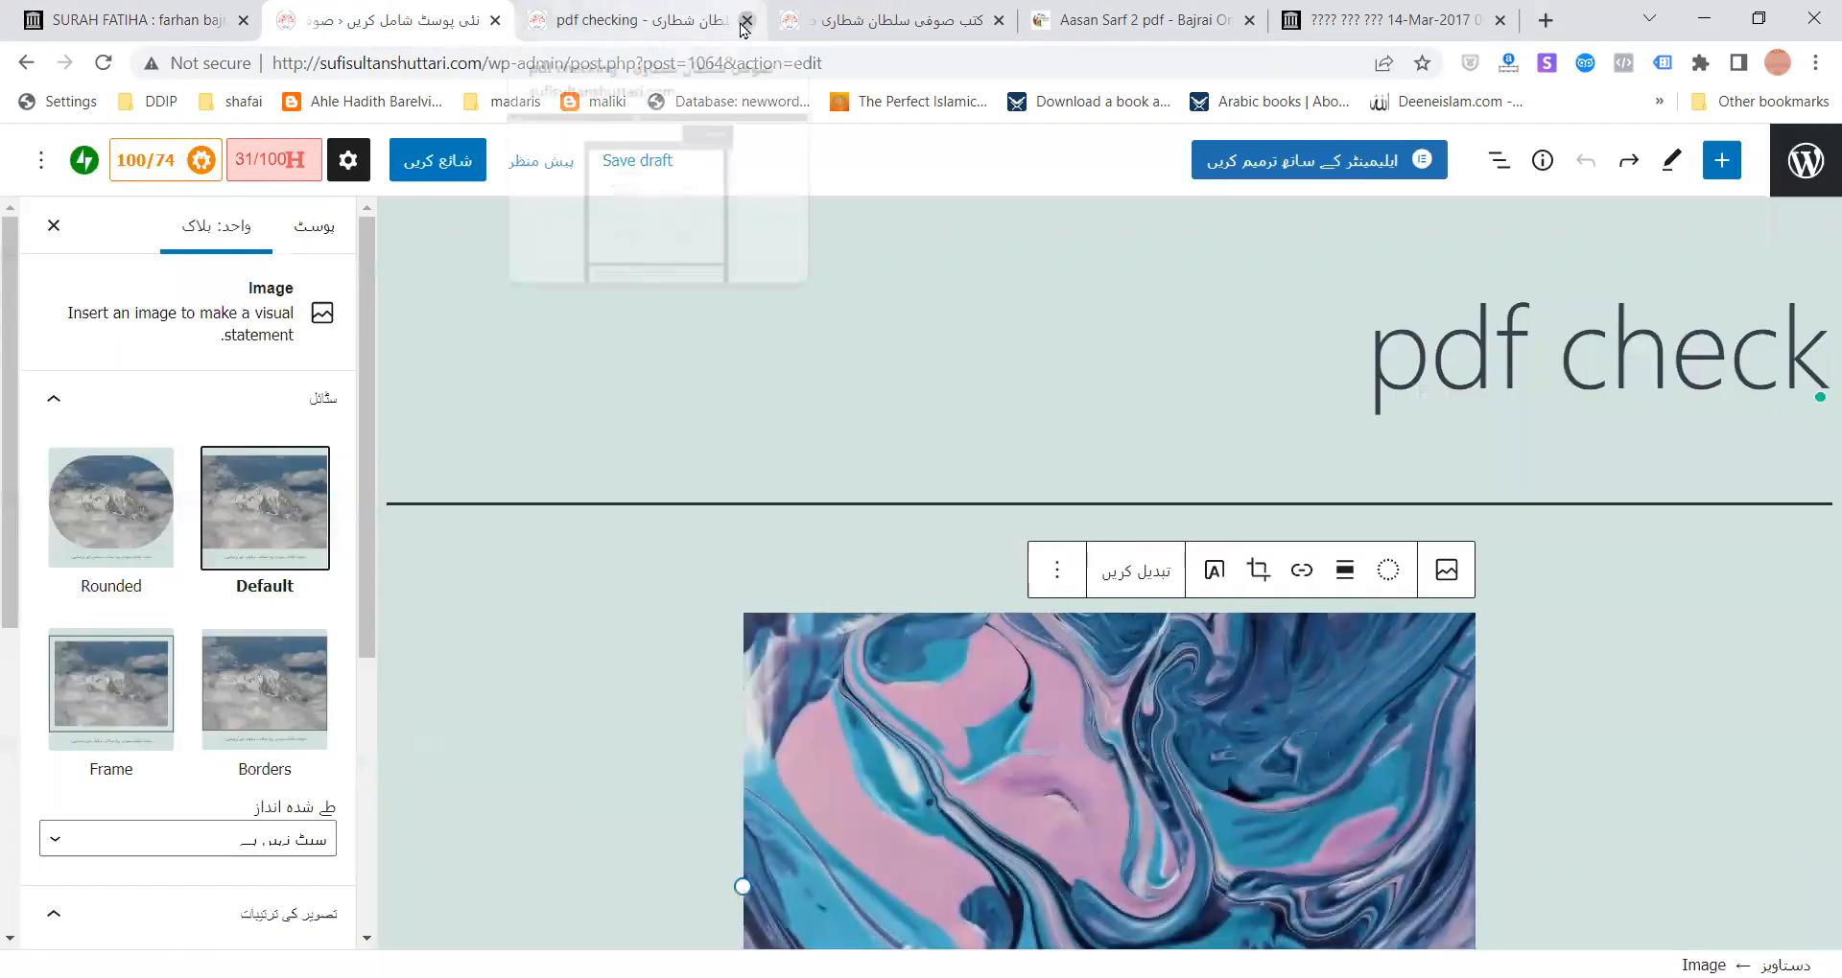
scroll(976, 545, down, 5)
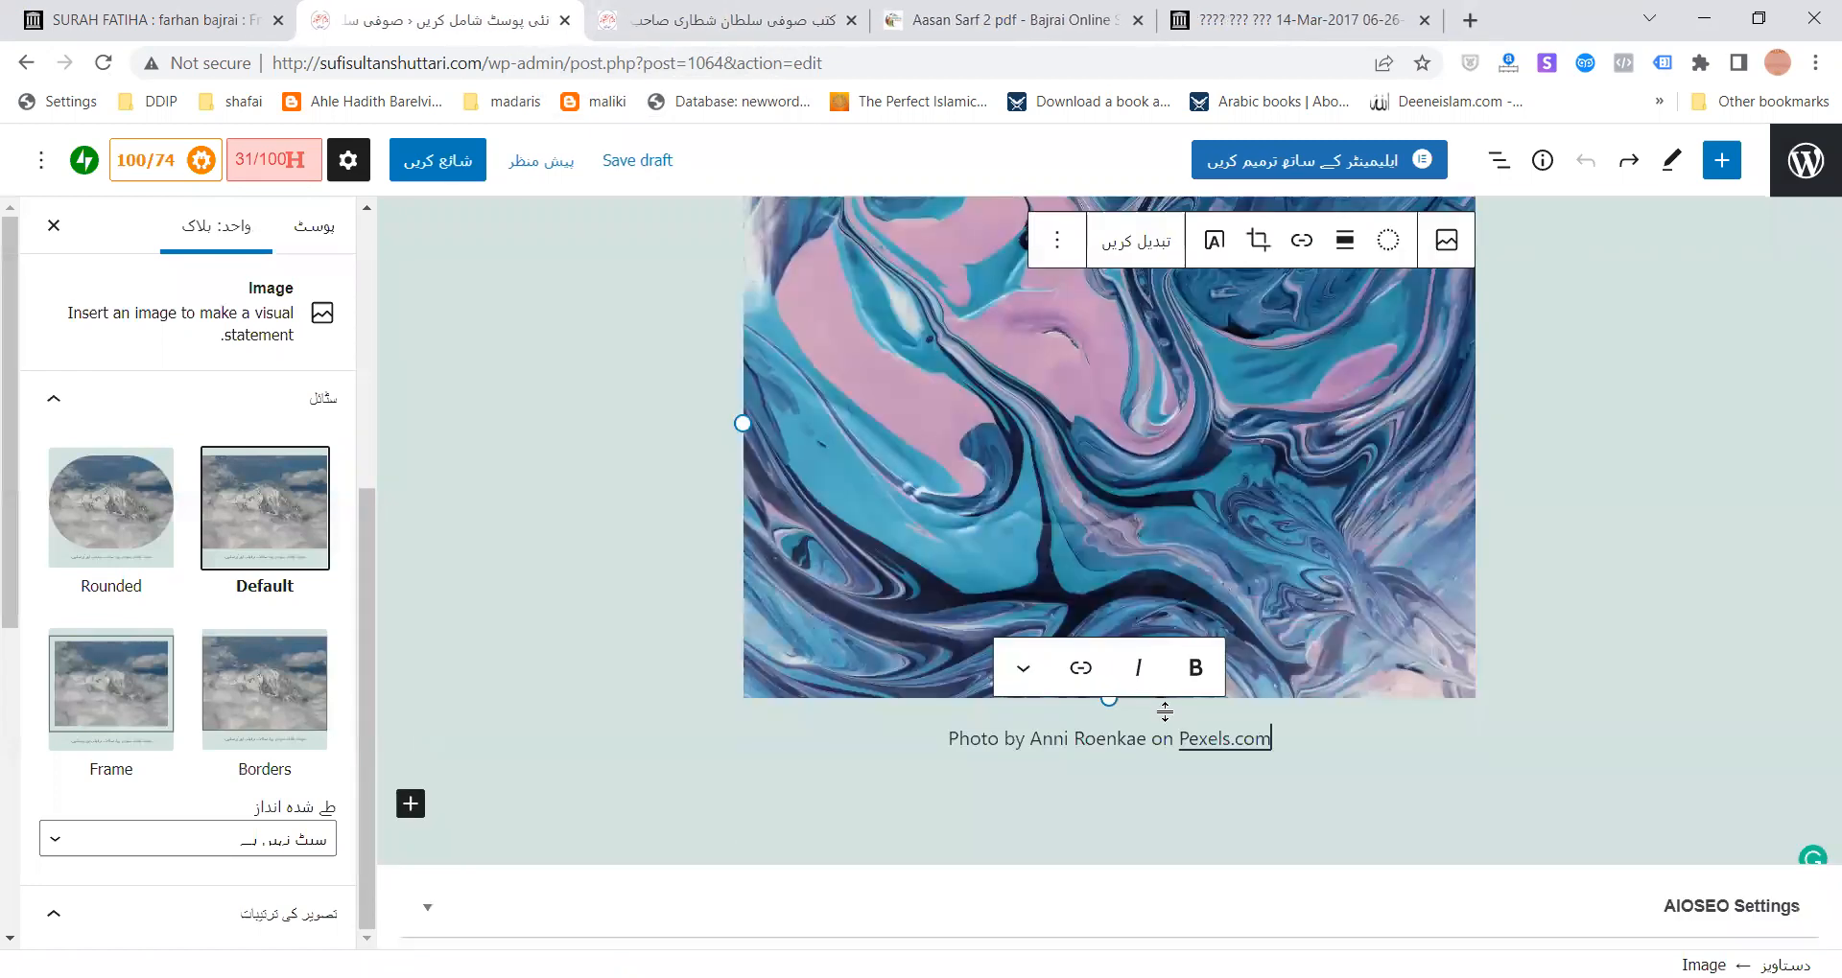
click(1108, 789)
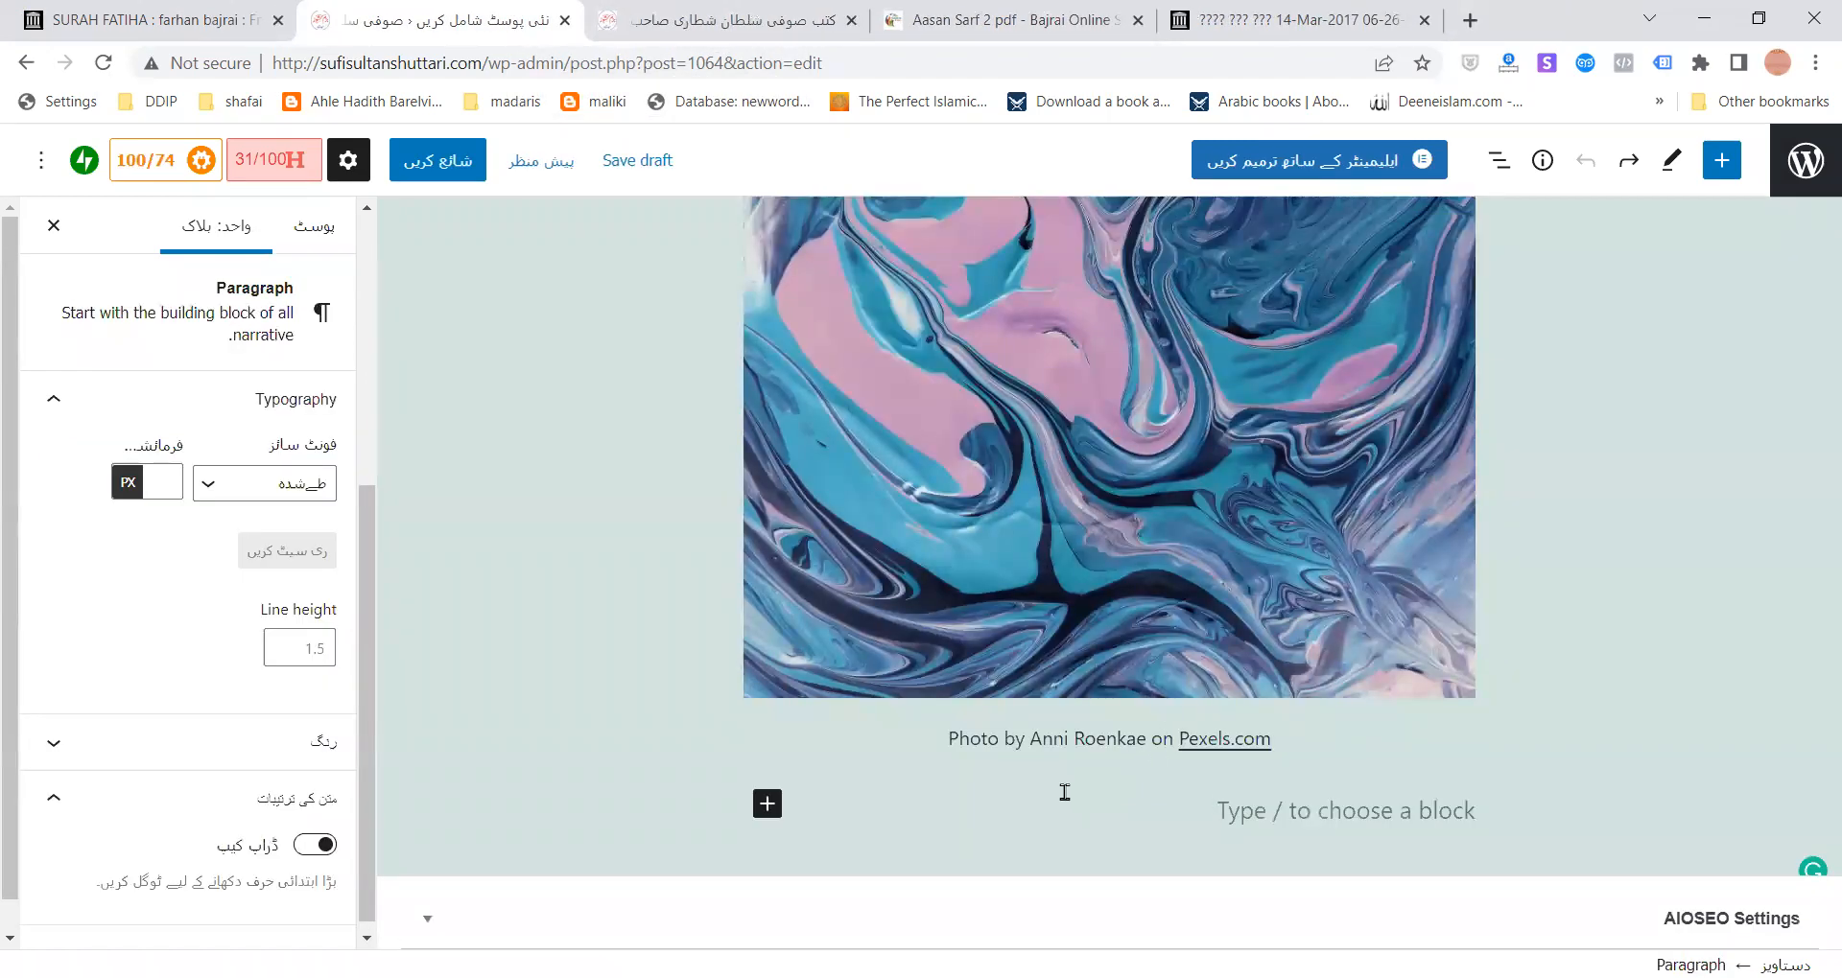
text(DOWNLOAD)
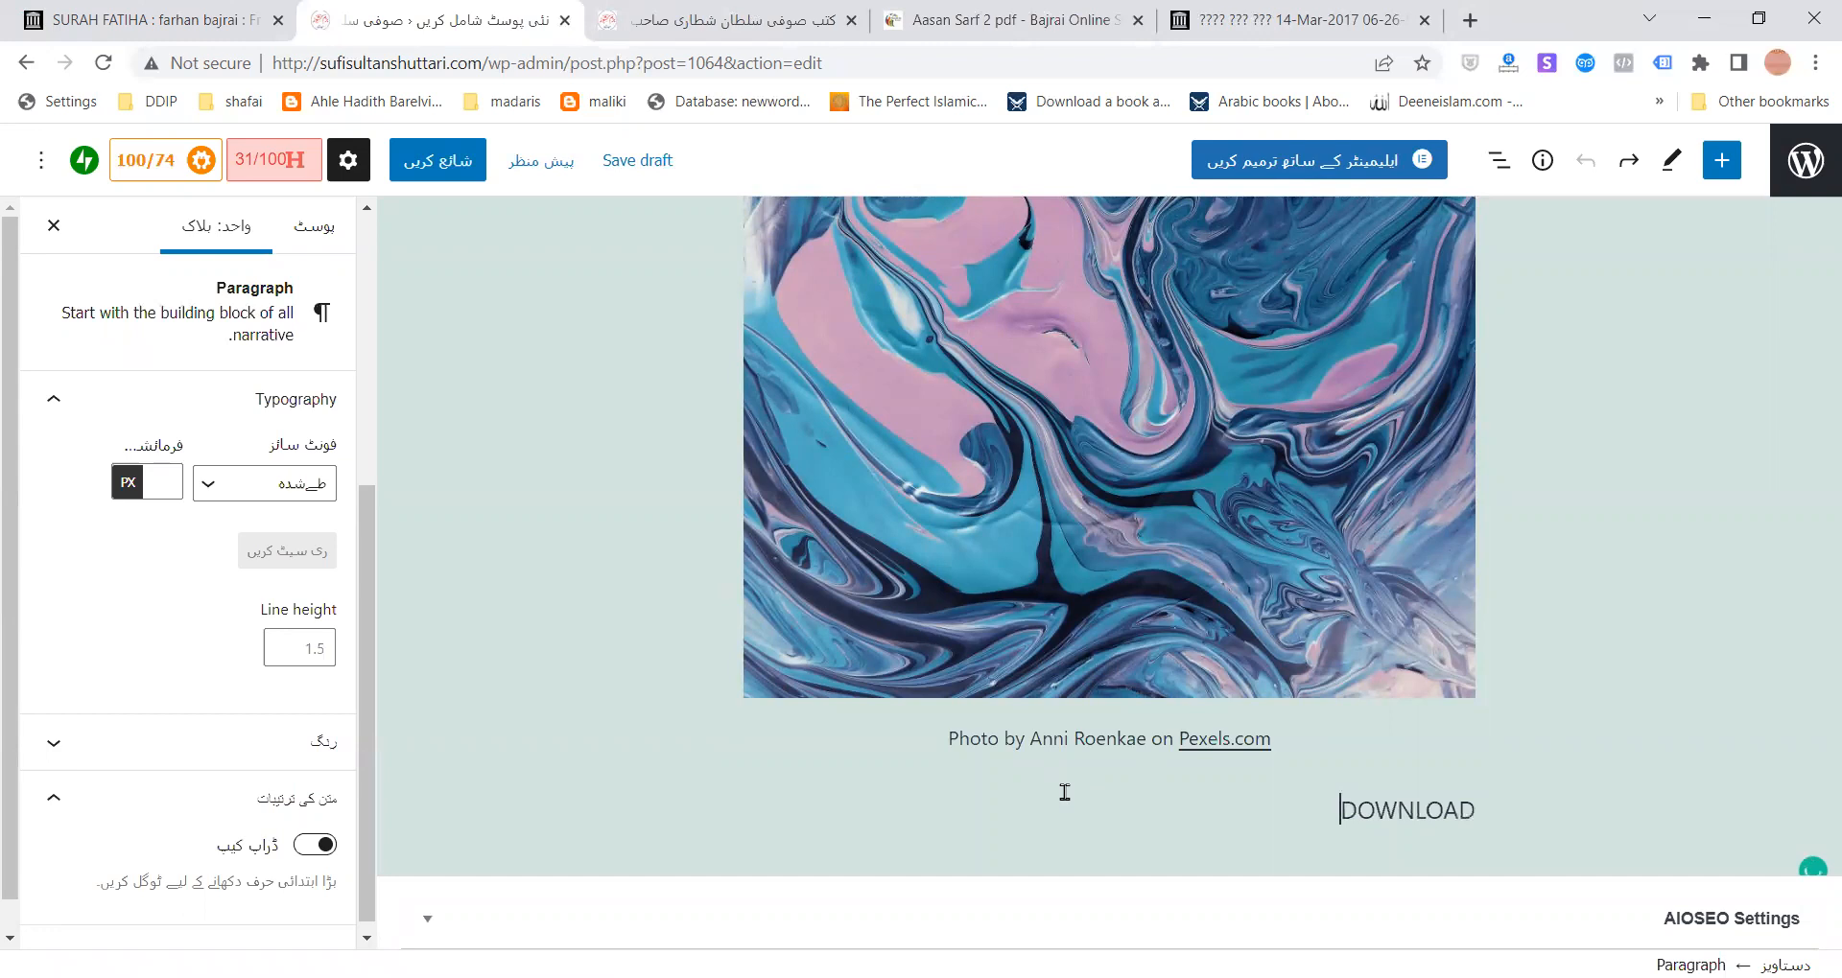
click(1316, 747)
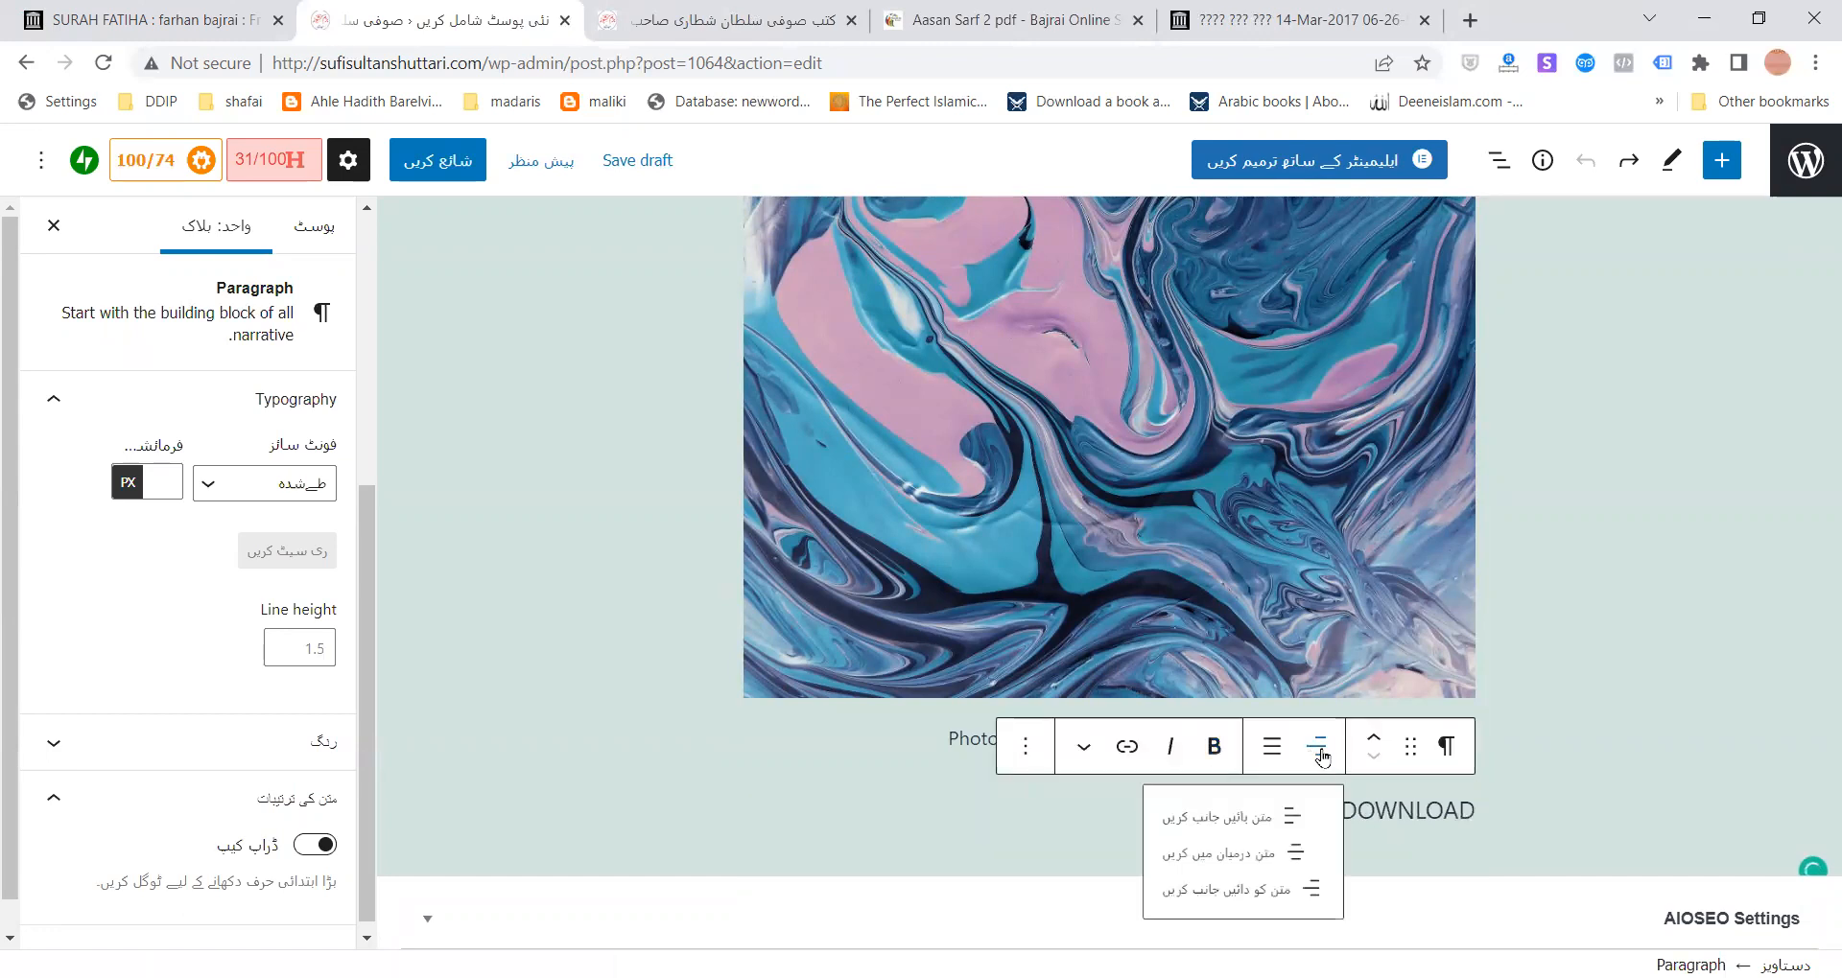
click(1267, 840)
- Link the word DOWNLOAD to the copied archive.org SURAH FATIHA PDF address
double_click(1098, 817)
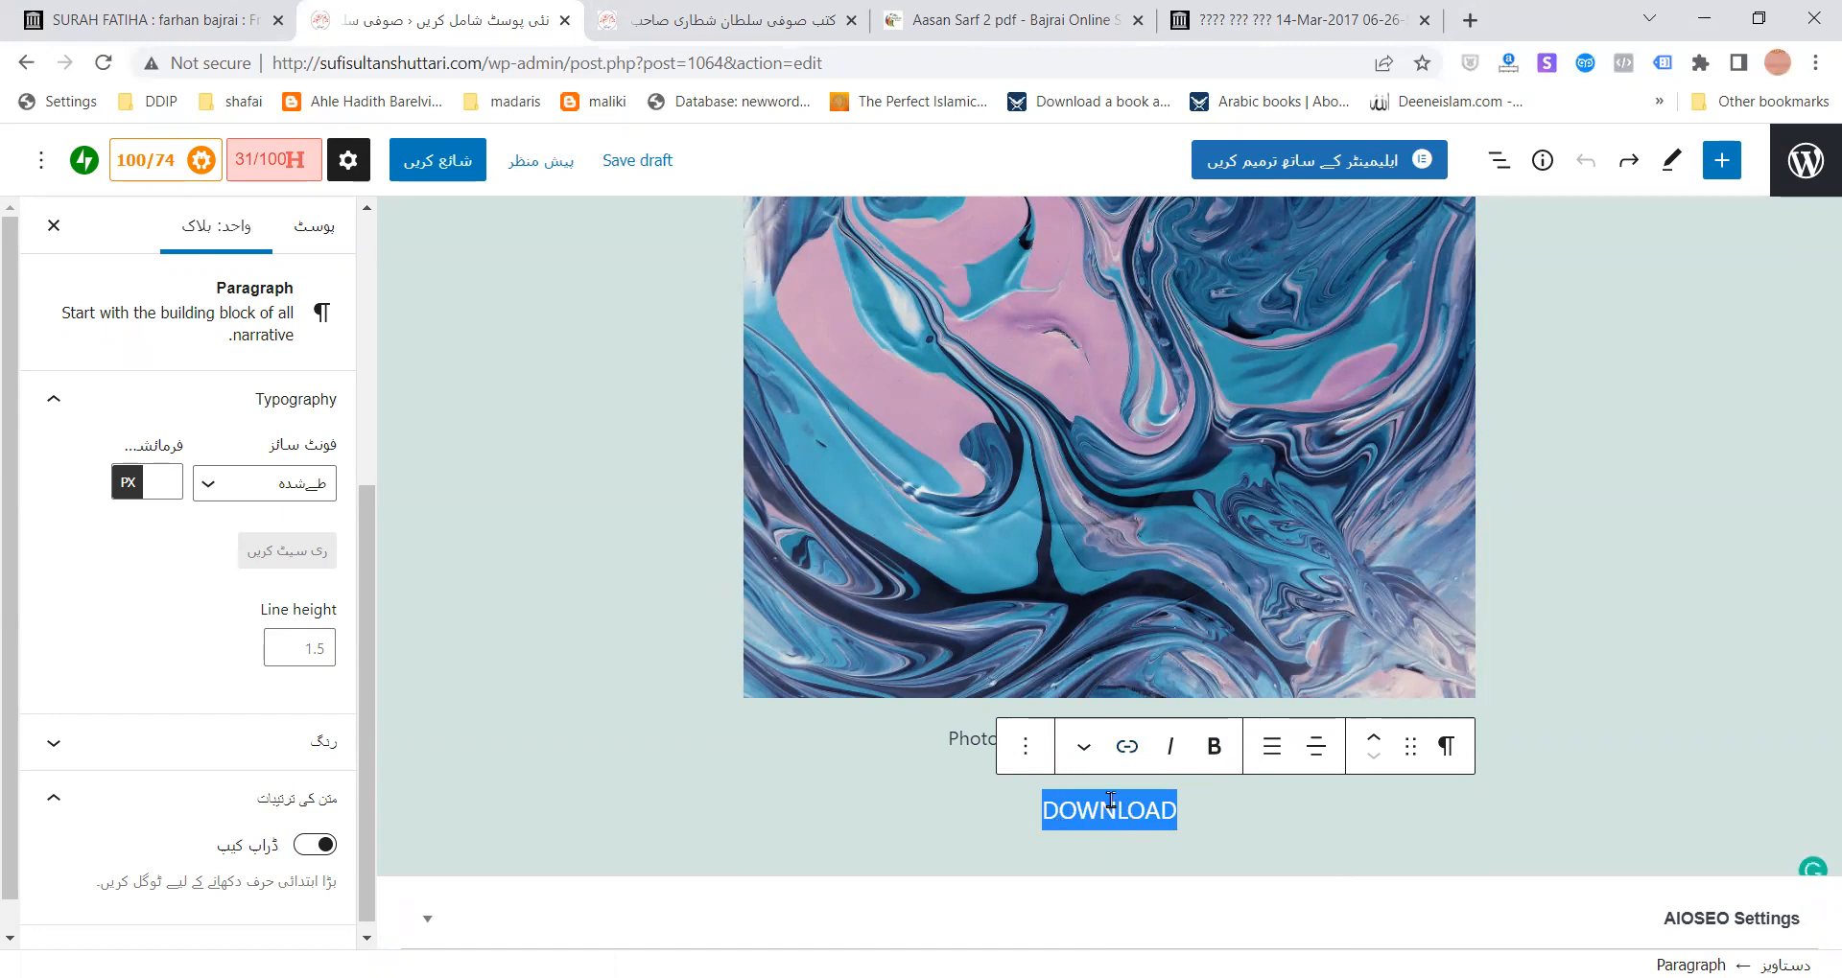
click(1127, 746)
key(ctrl+v)
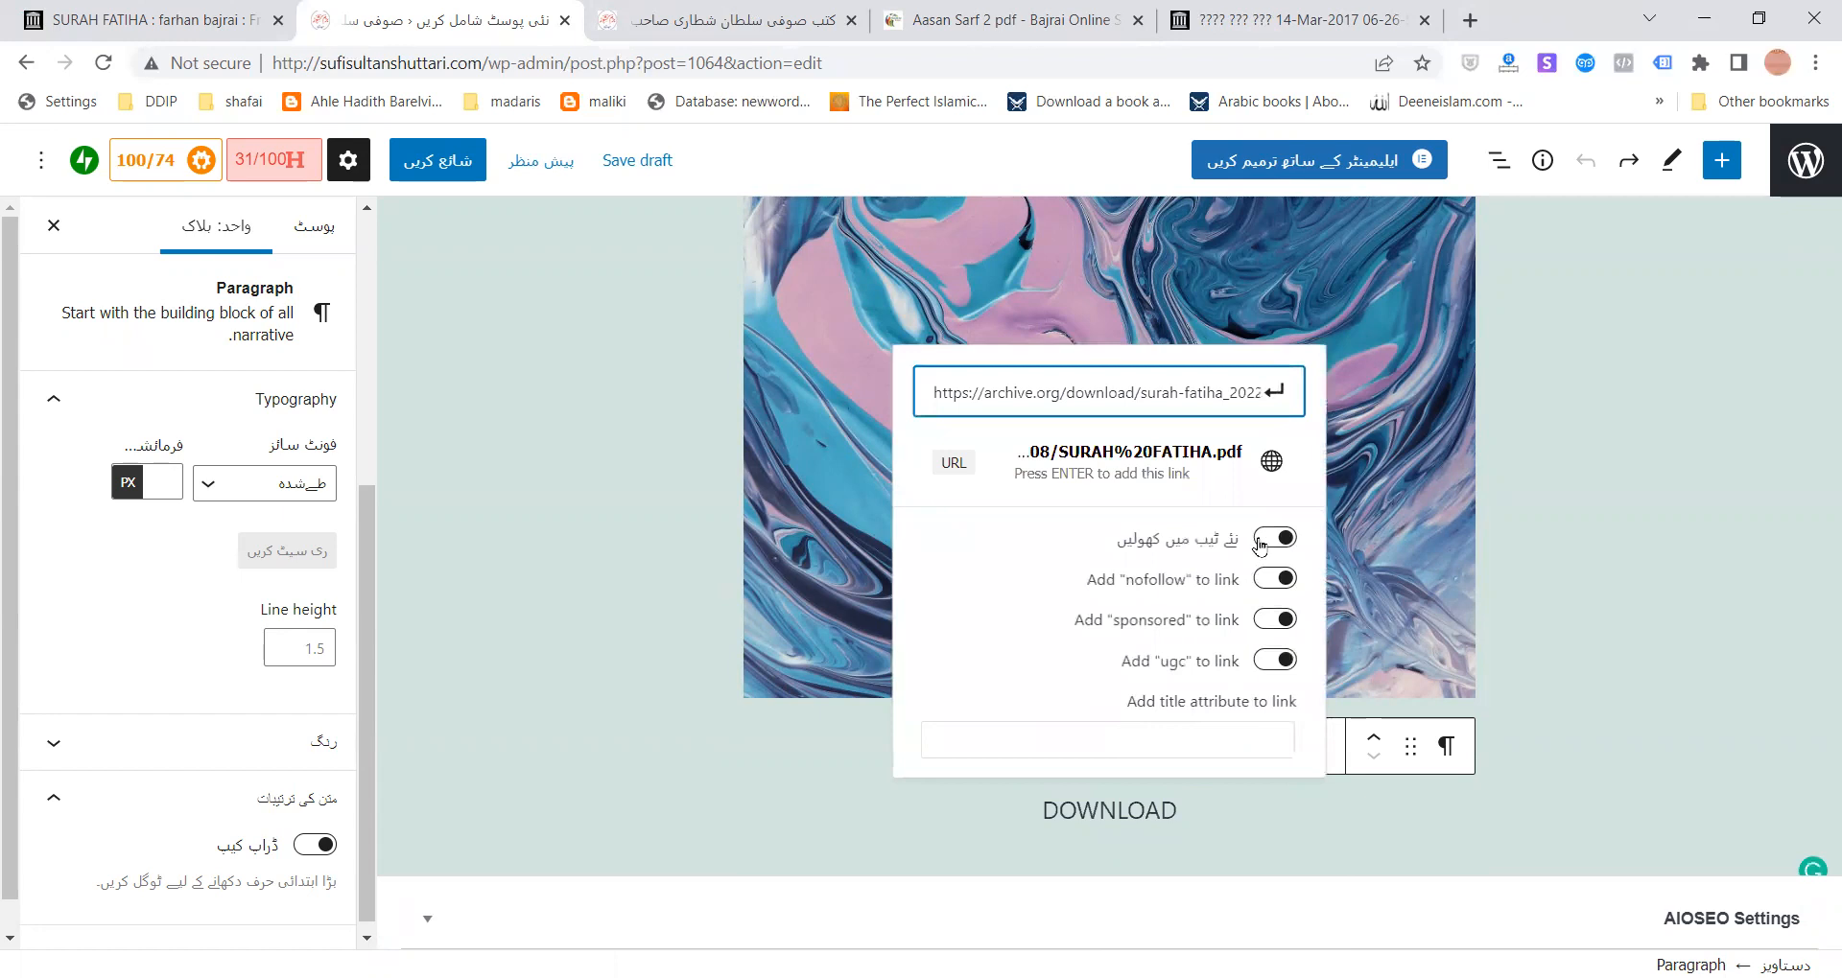
click(1276, 392)
click(1229, 824)
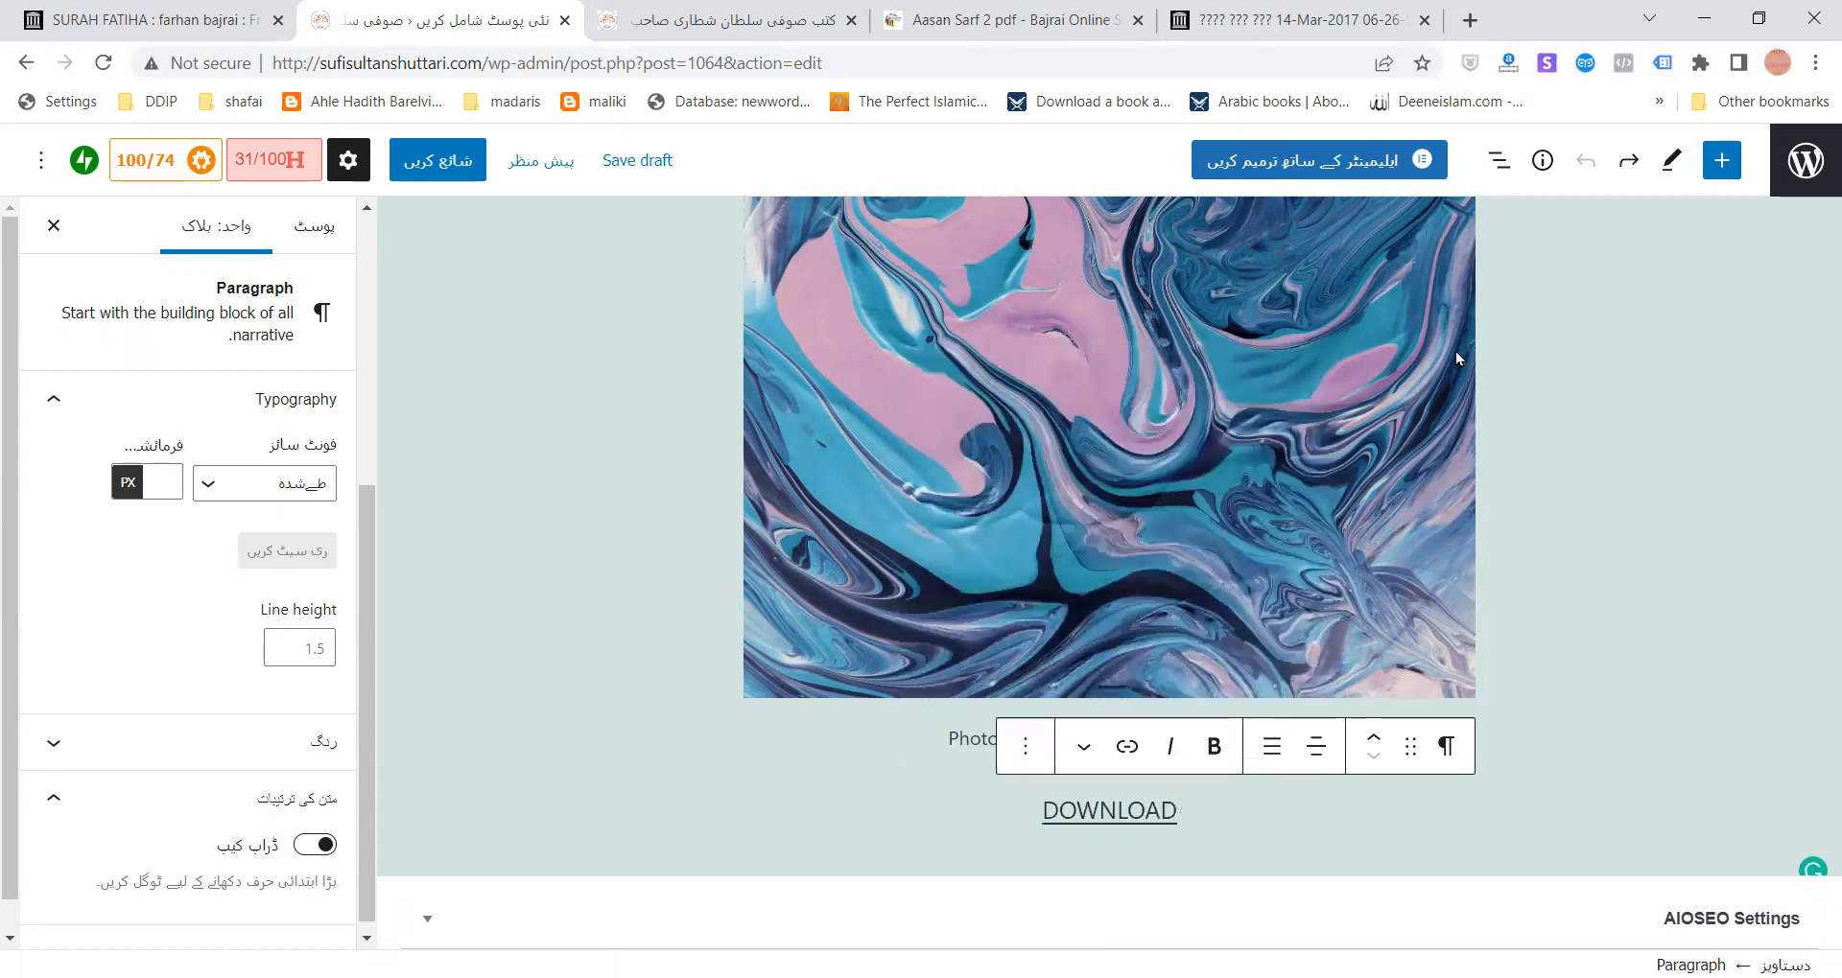
- Publish the 'pdf check' post, view it, and follow its DOWNLOAD link
click(438, 161)
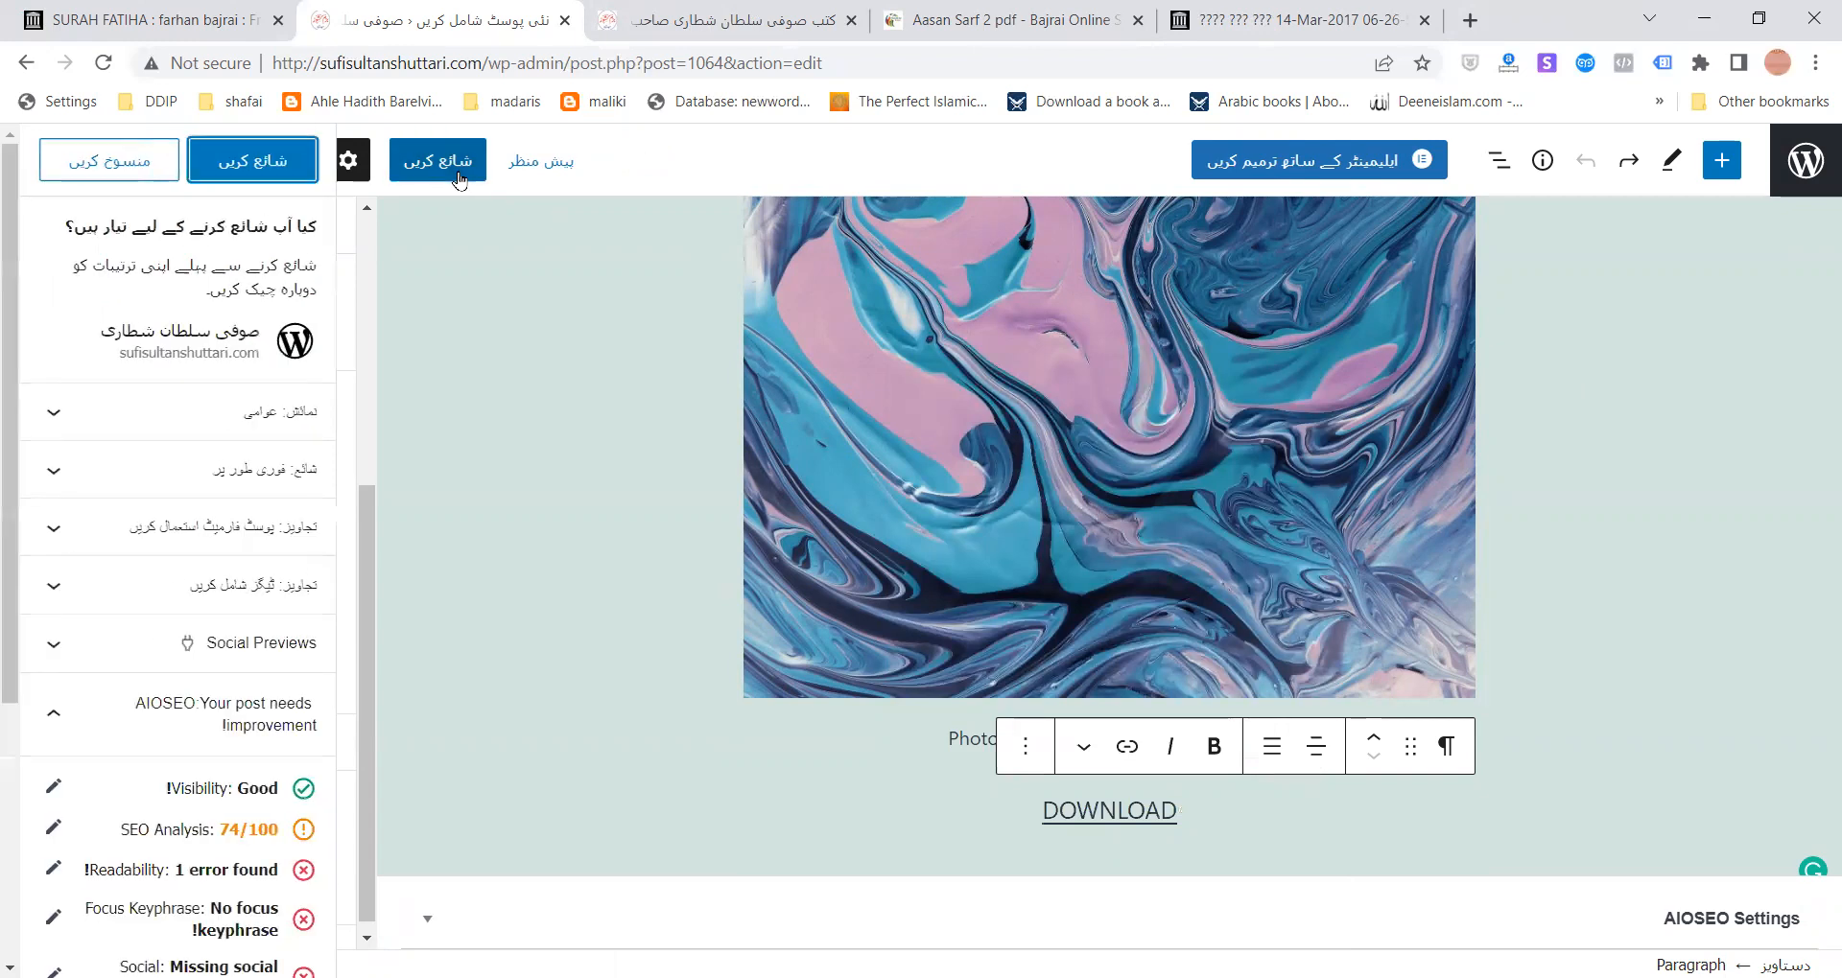
click(253, 170)
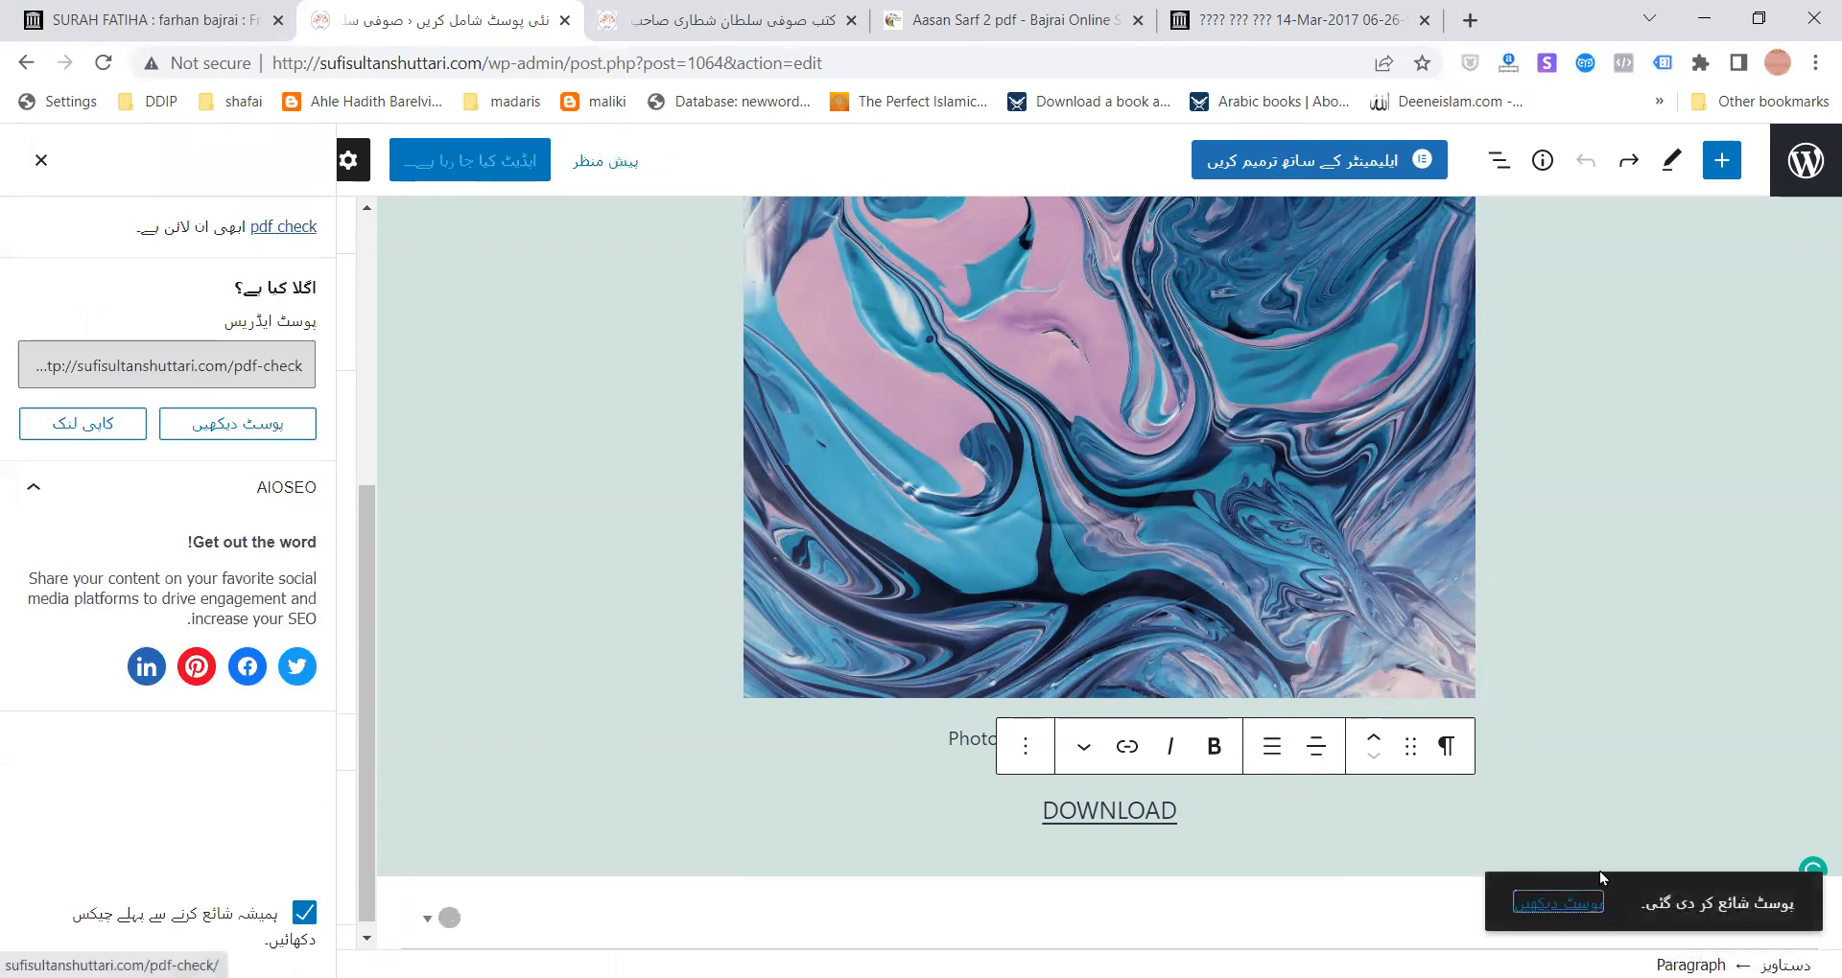
click(1598, 874)
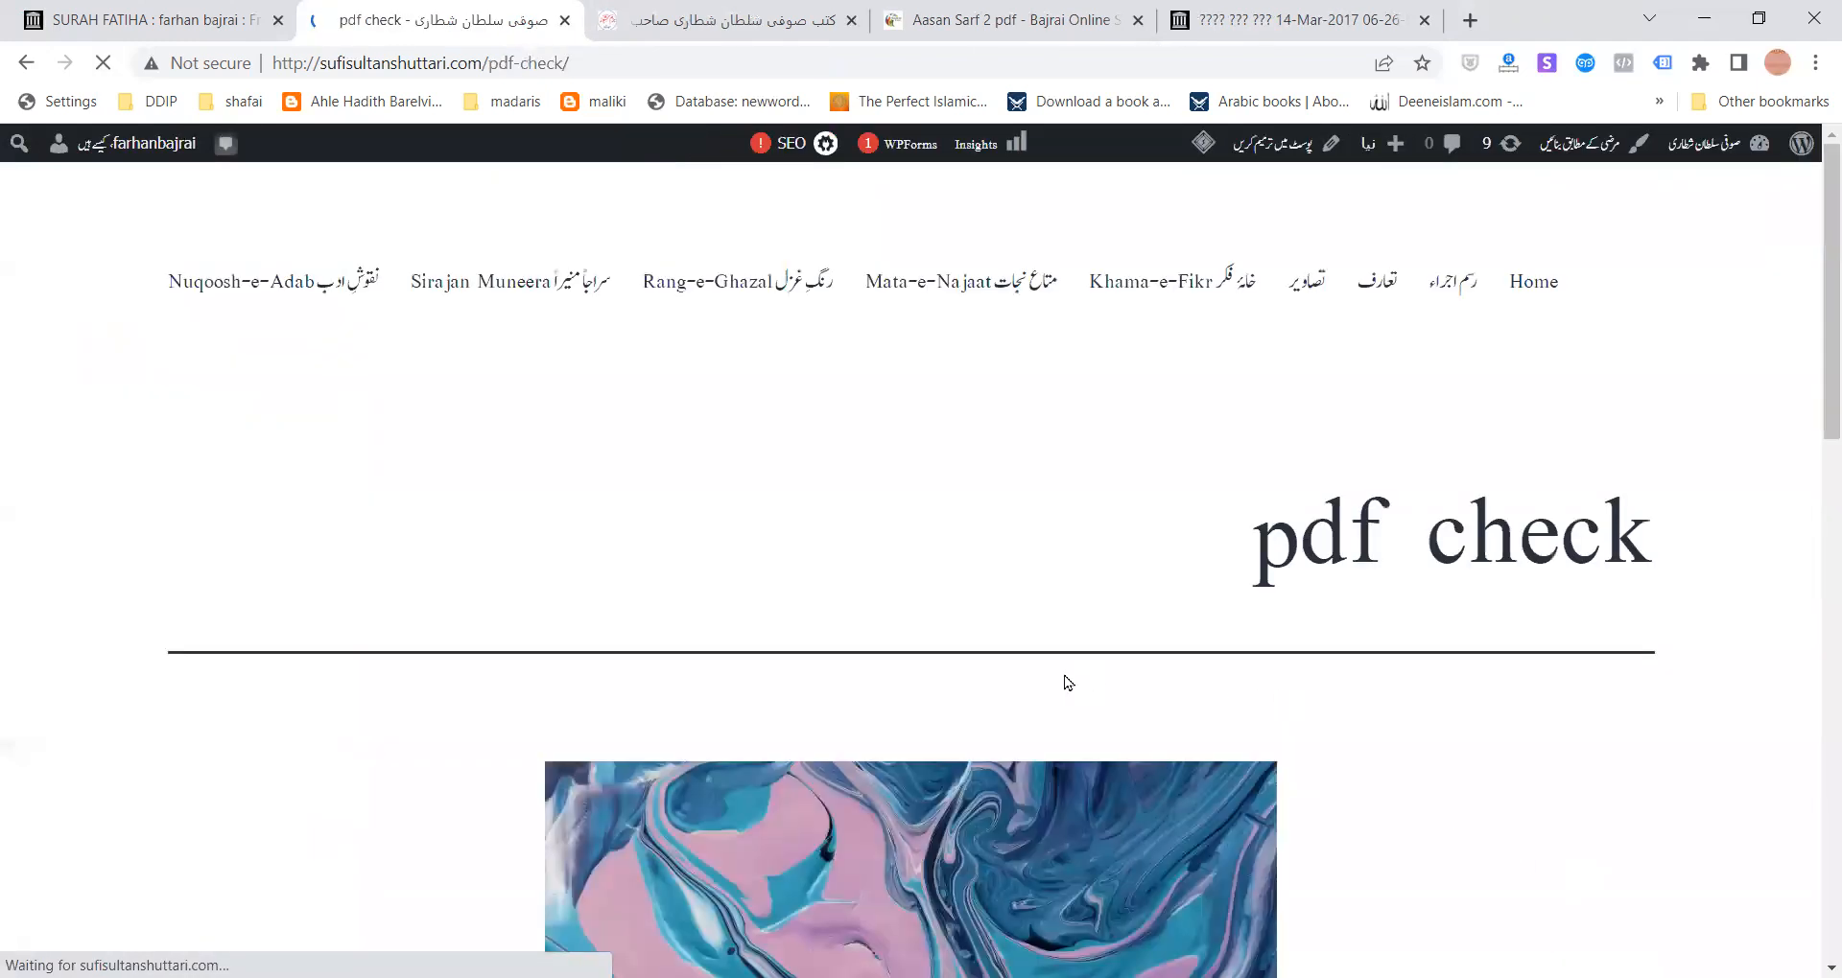
scroll(1068, 683, down, 8)
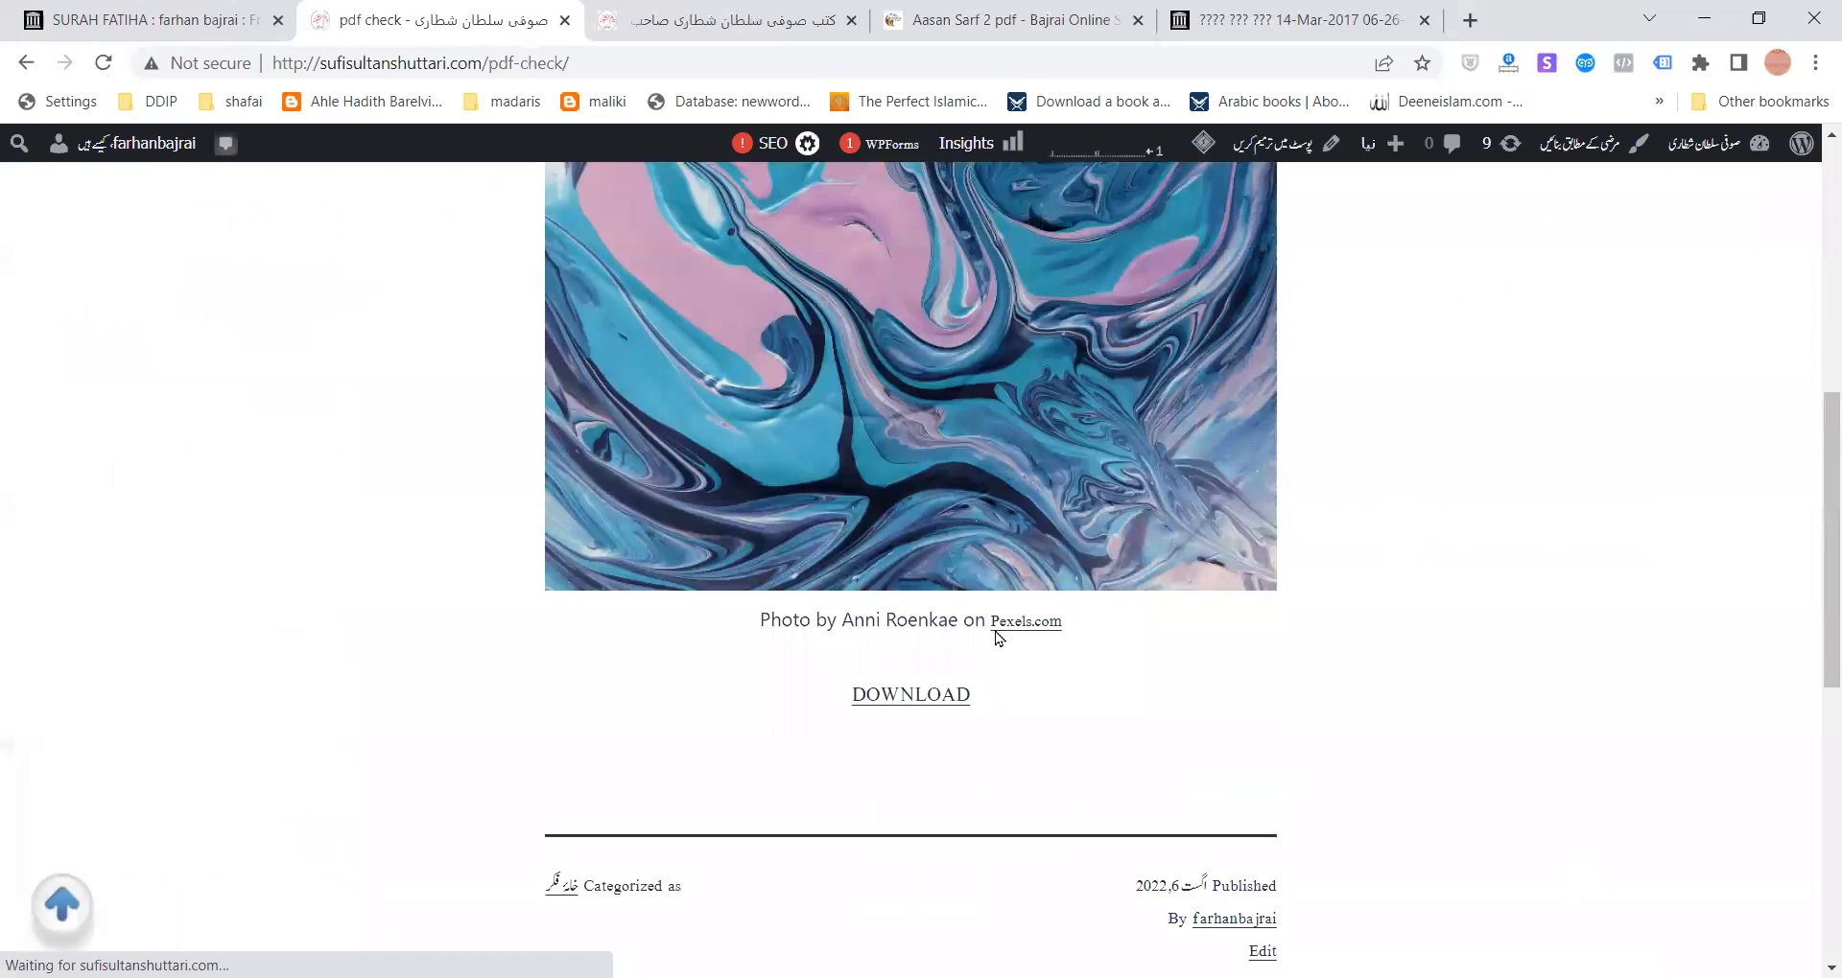
click(936, 691)
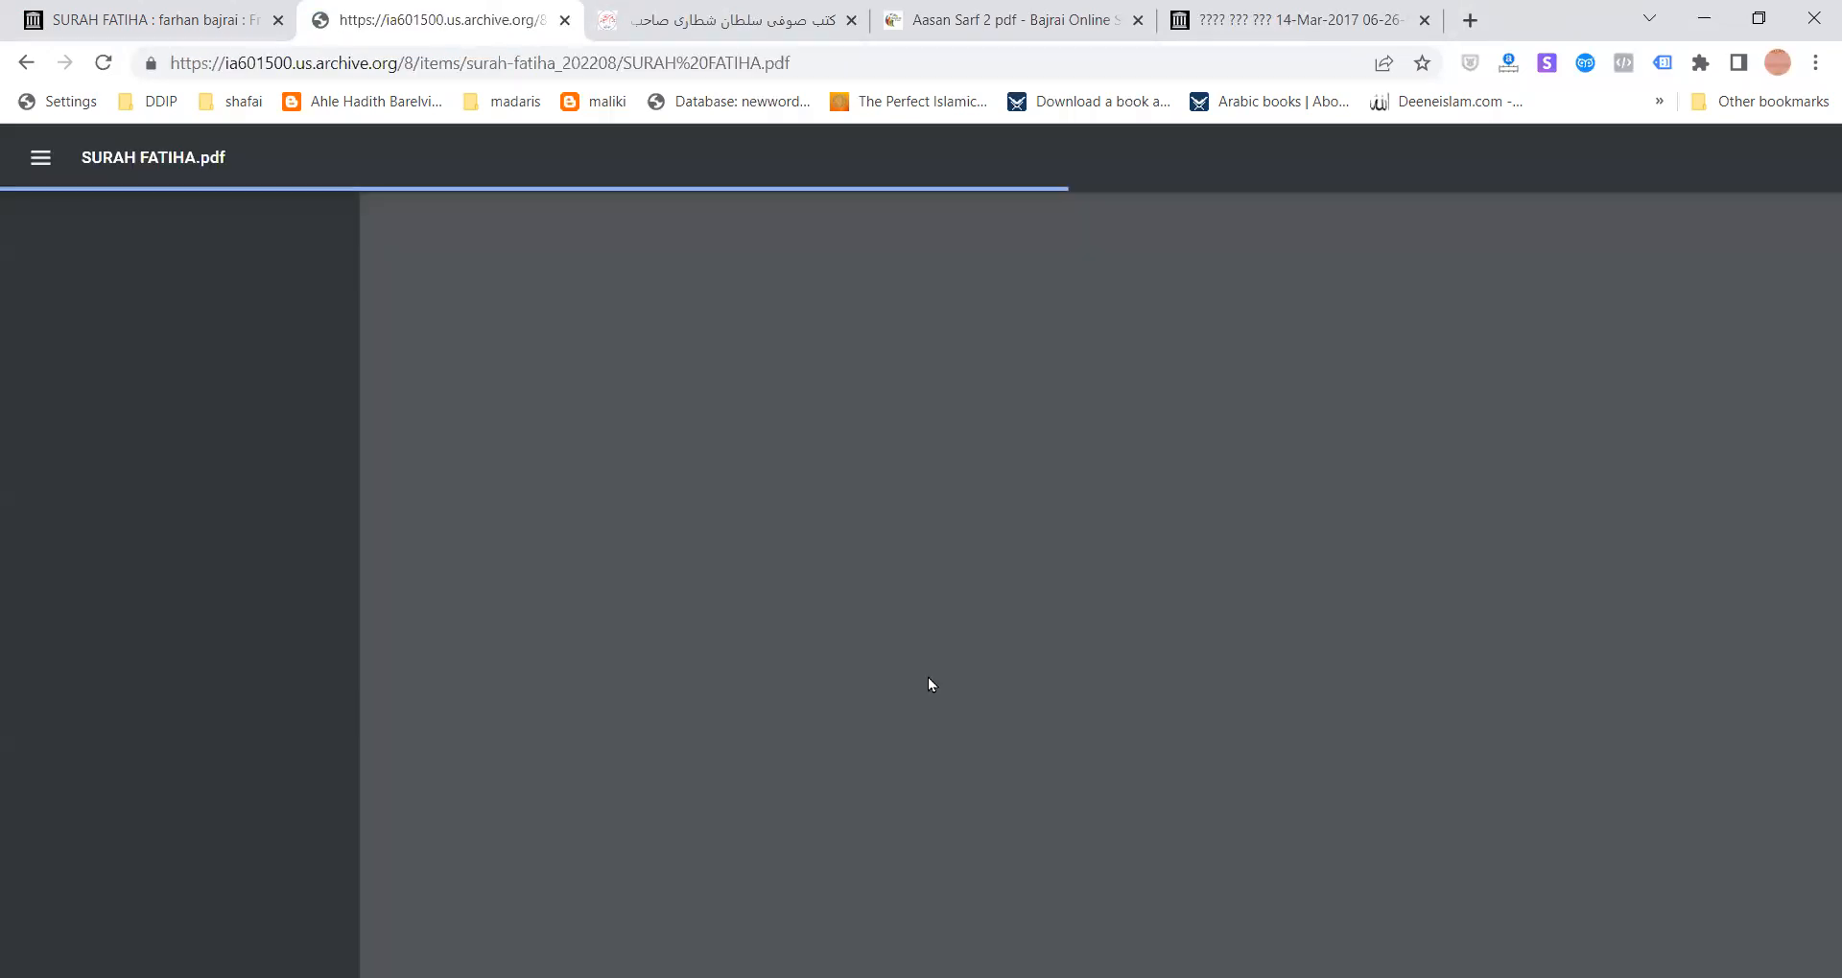
- Scroll through the four pages of SURAH FATIHA.pdf to check it
scroll(1186, 531, down, 20)
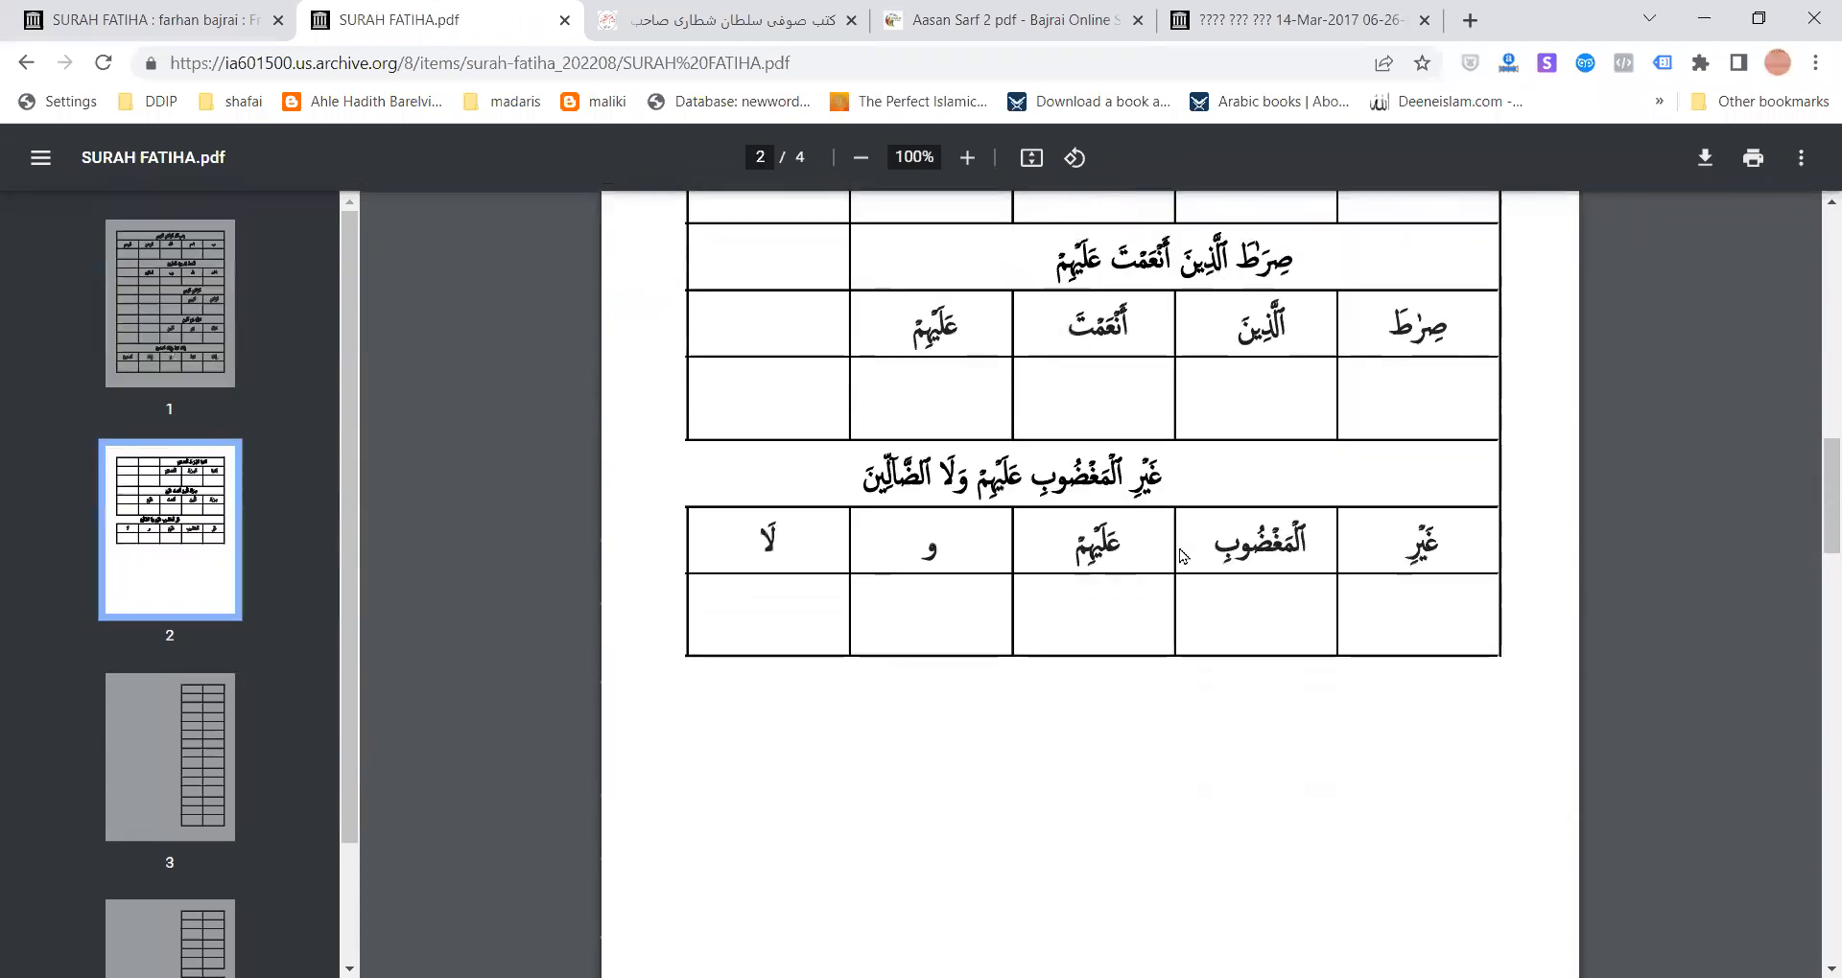
scroll(1169, 569, down, 17)
scroll(1168, 576, up, 13)
scroll(1167, 583, up, 20)
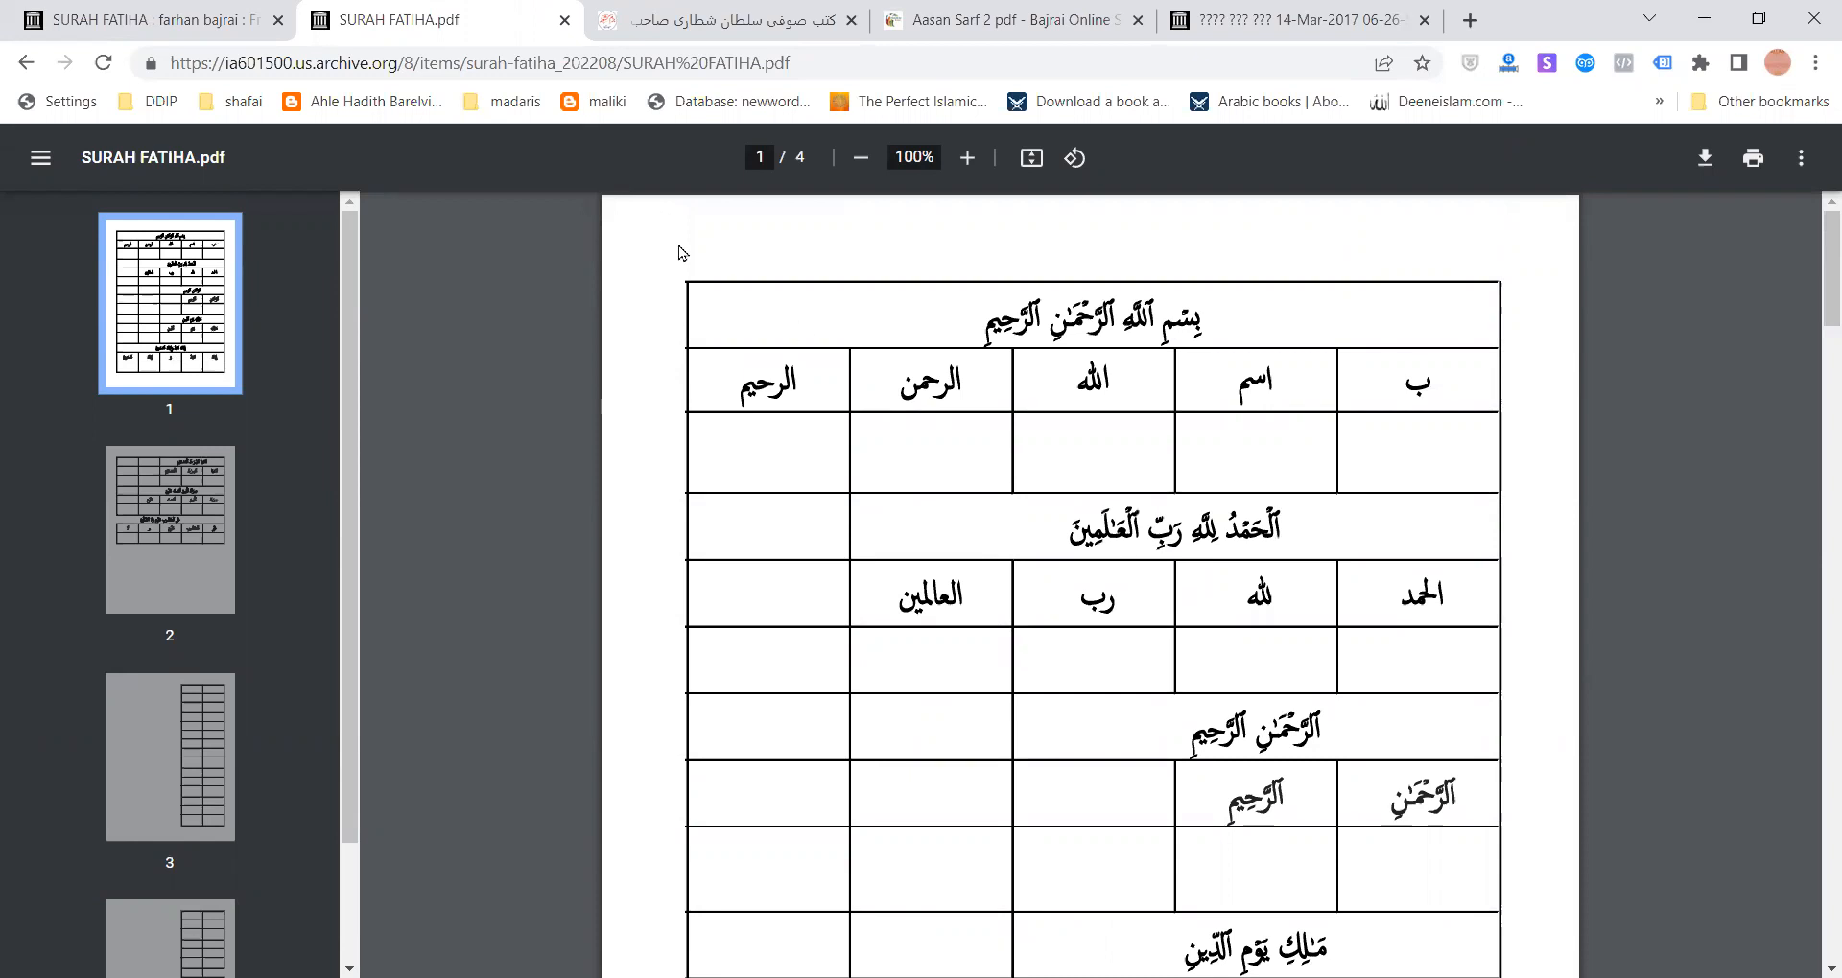
- Flip between the archive.org item and PDF tabs, ending on the Aasan Sarf 2 page
click(182, 8)
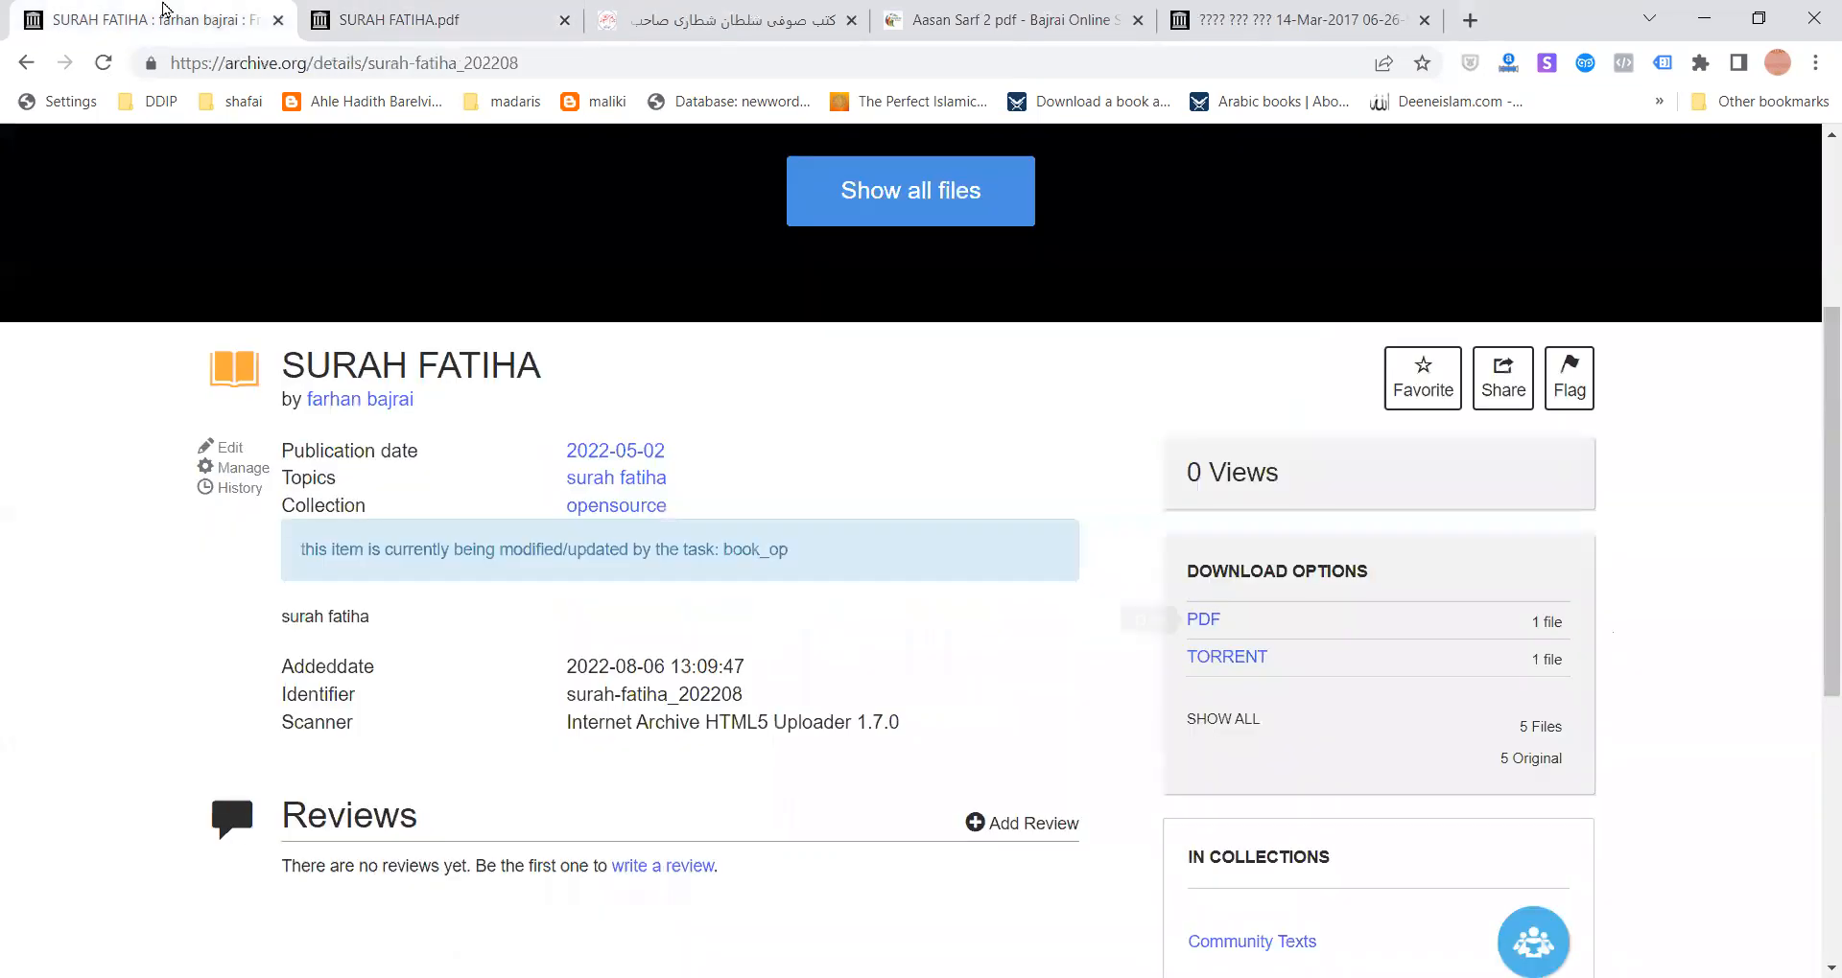
click(460, 20)
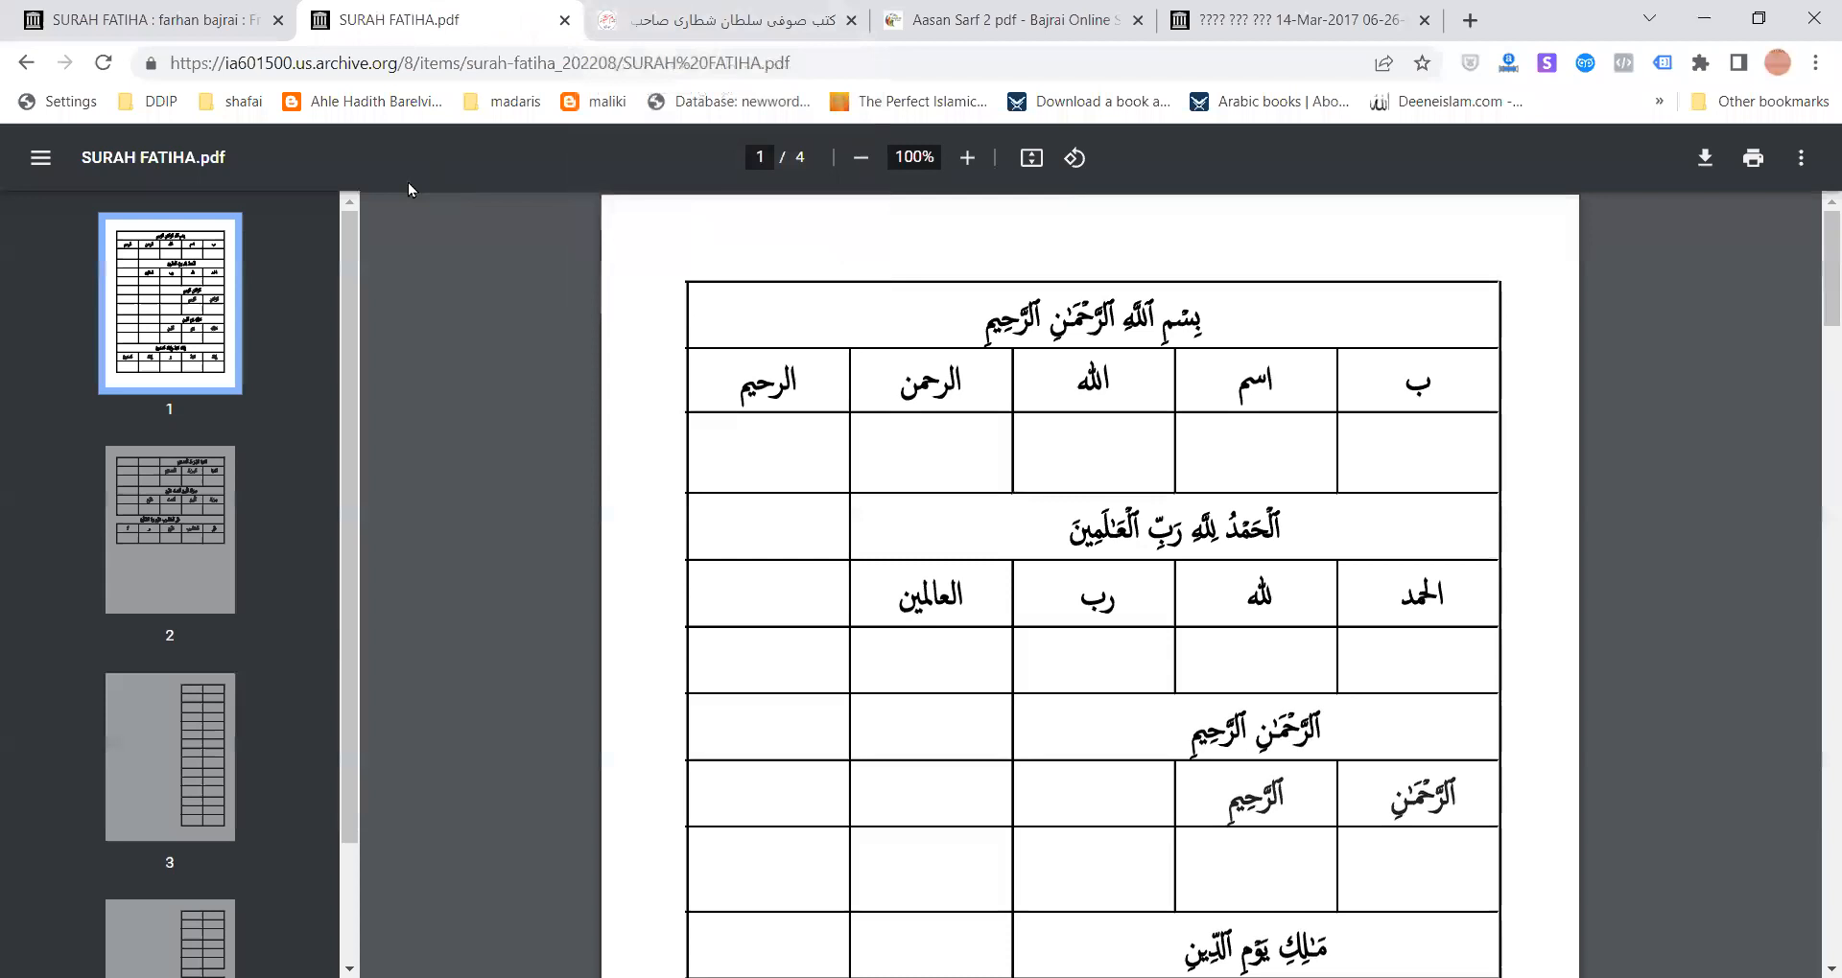
click(80, 12)
scroll(600, 546, up, 4)
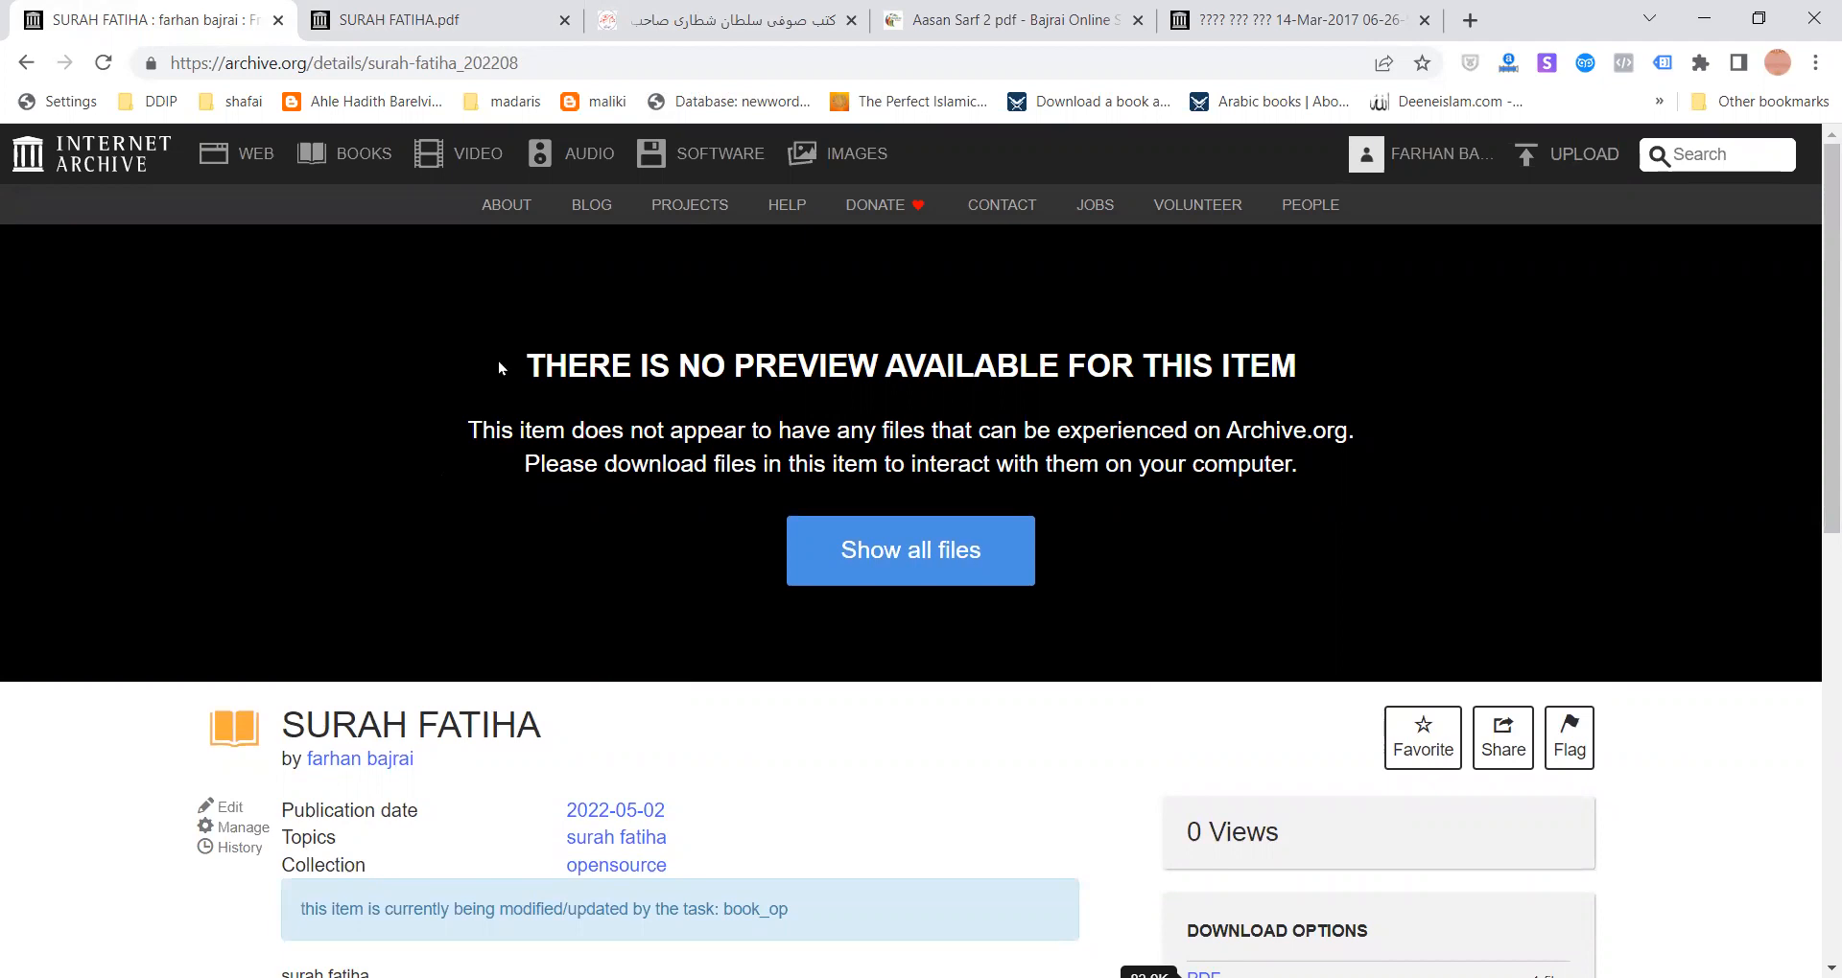
click(427, 15)
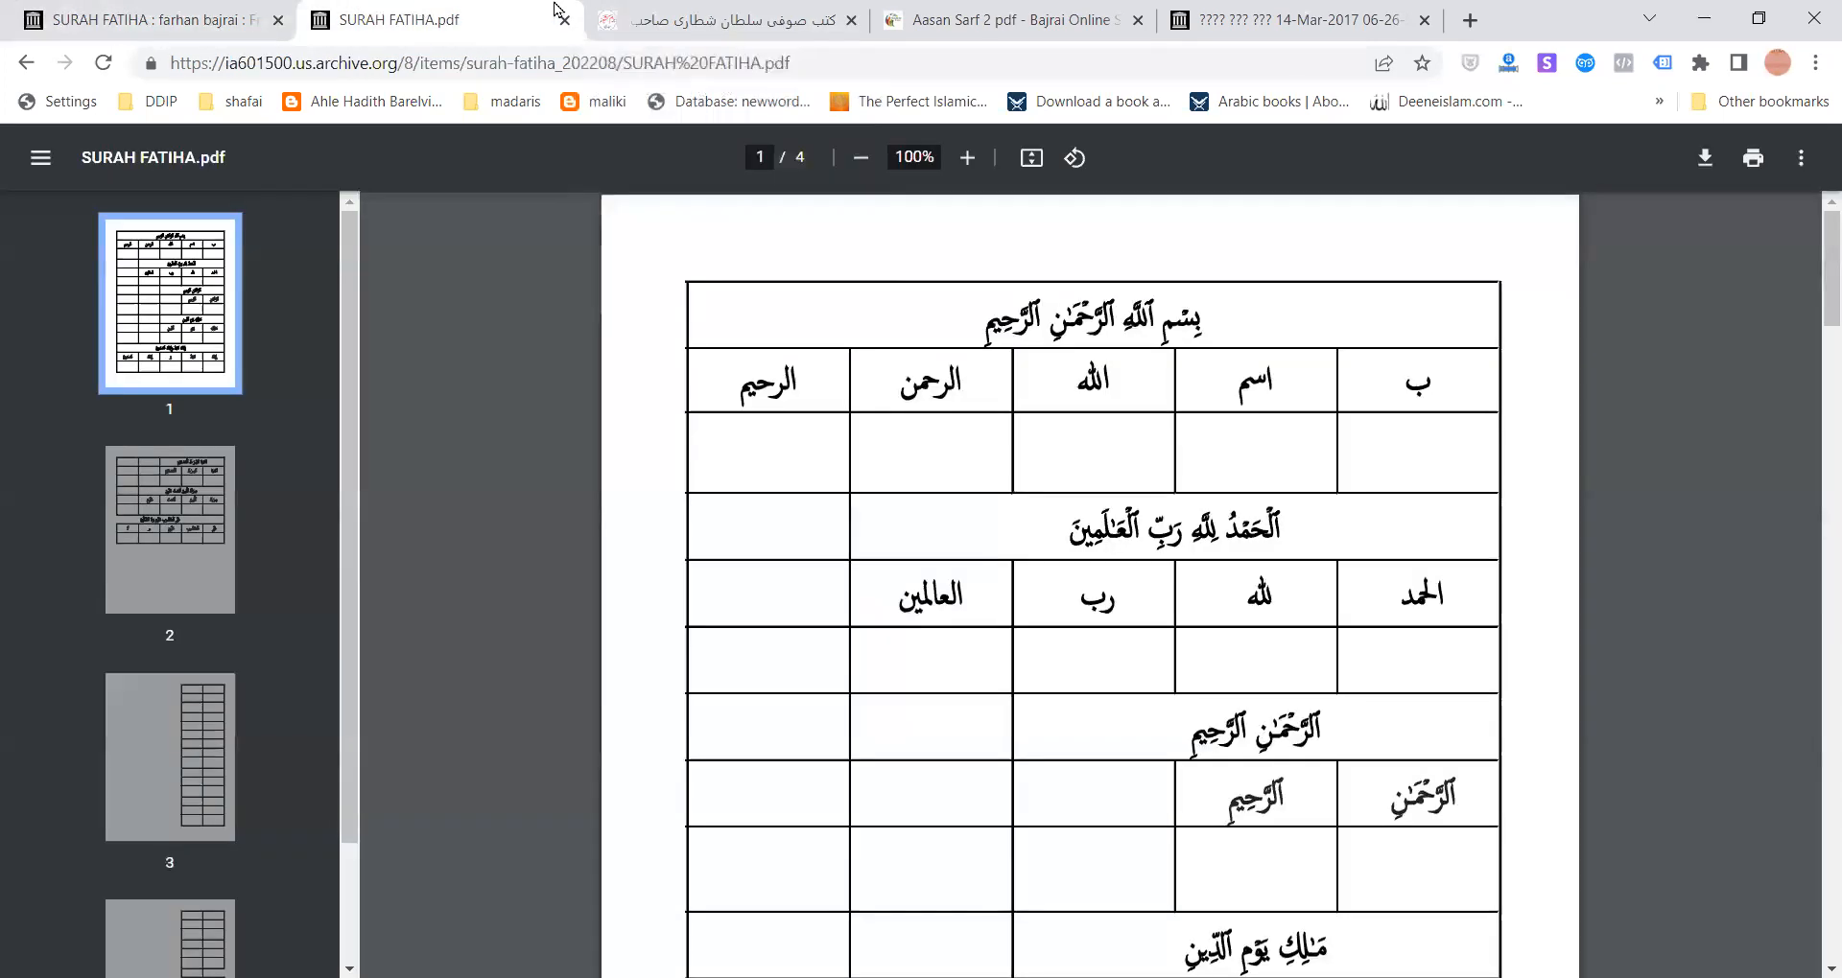
click(725, 13)
click(460, 10)
click(1306, 10)
click(1019, 12)
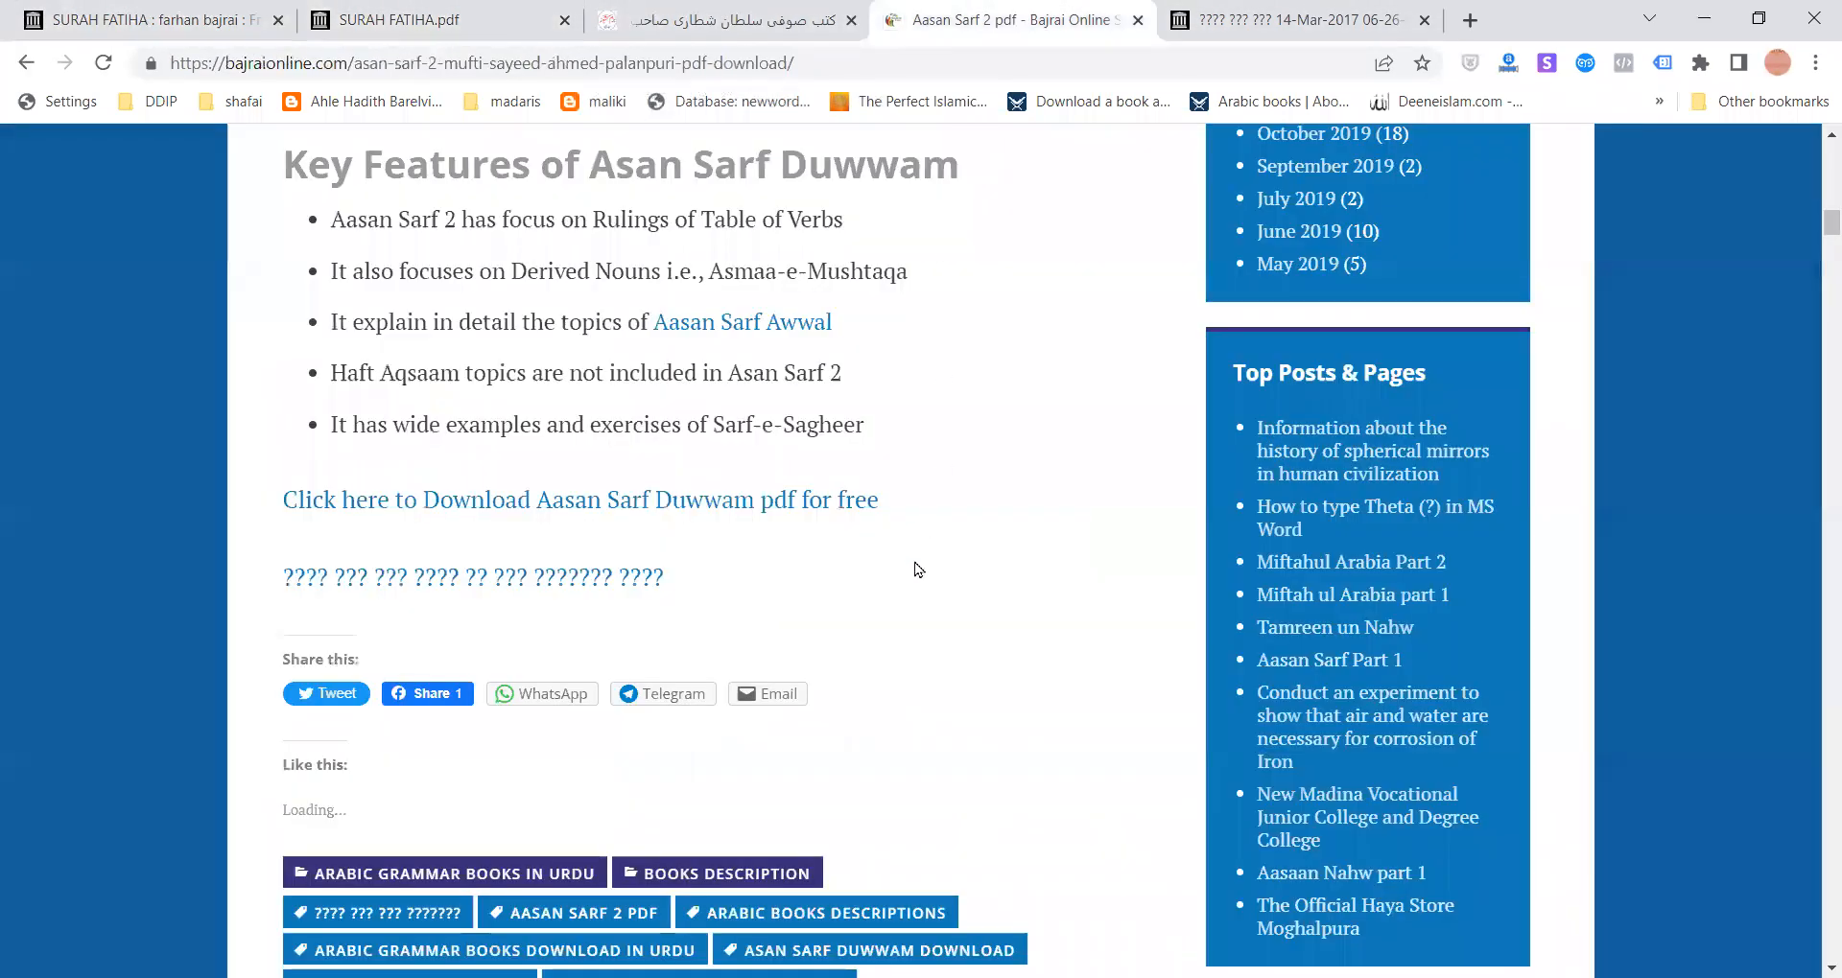
scroll(918, 566, down, 5)
scroll(918, 570, up, 15)
scroll(906, 566, up, 10)
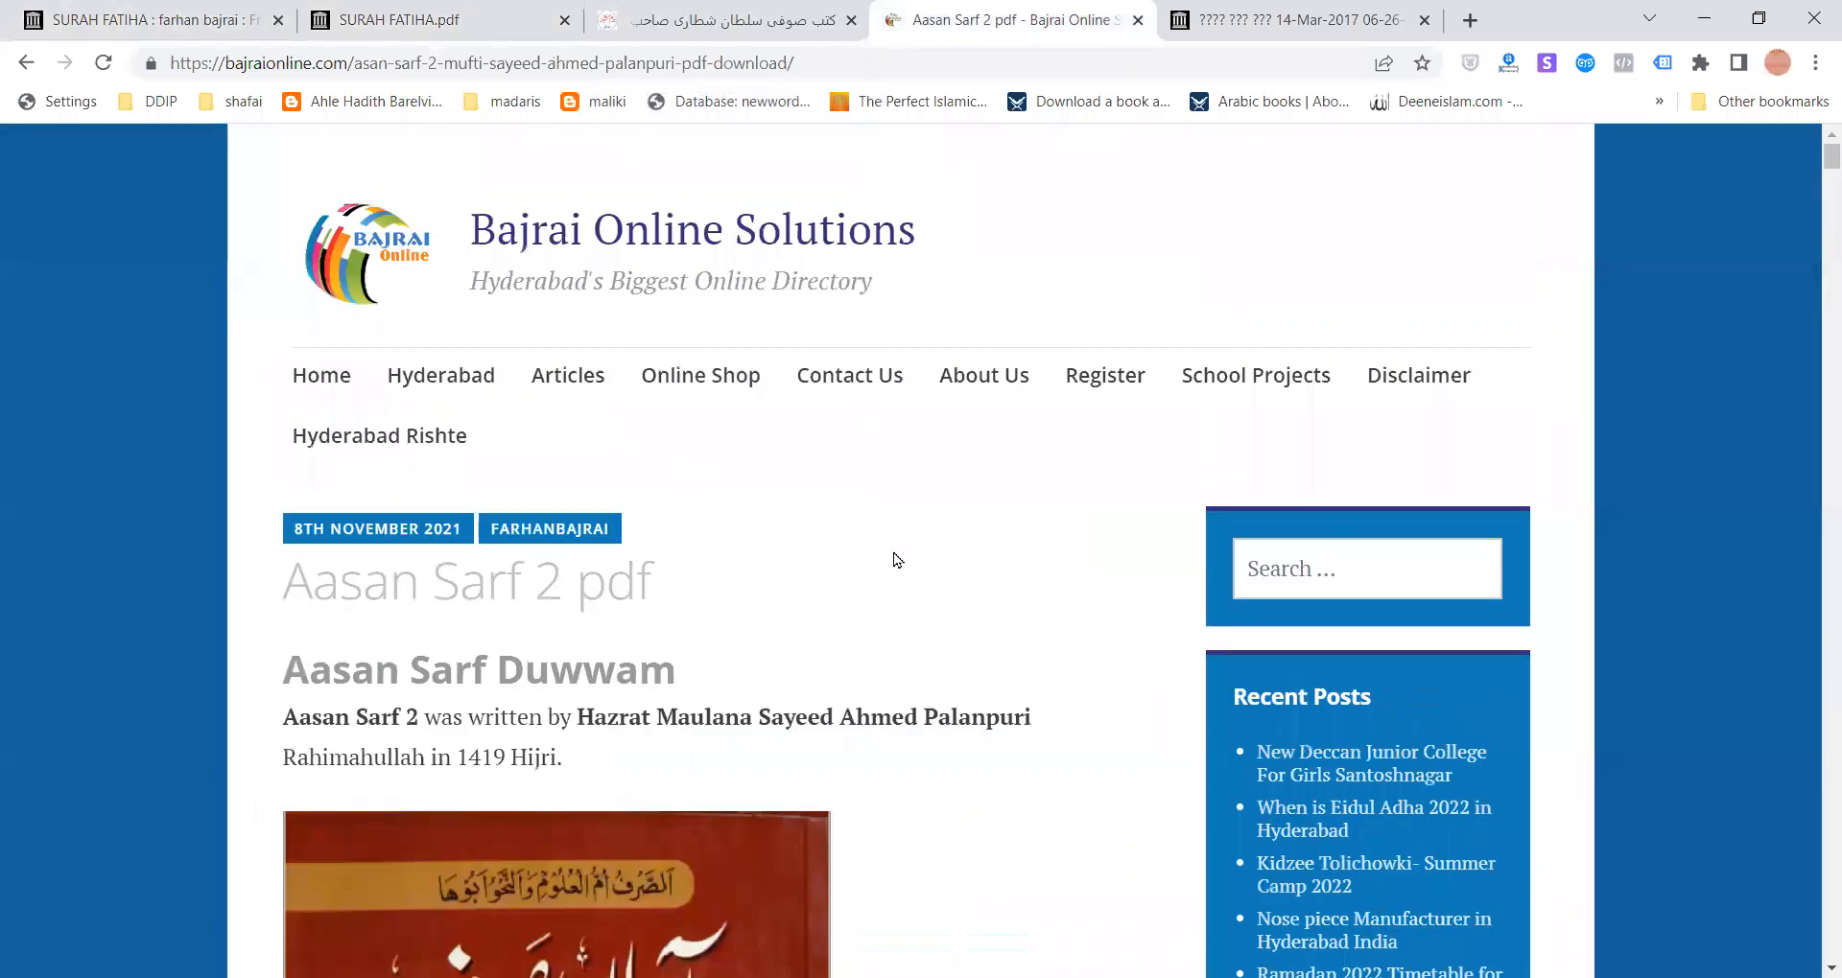